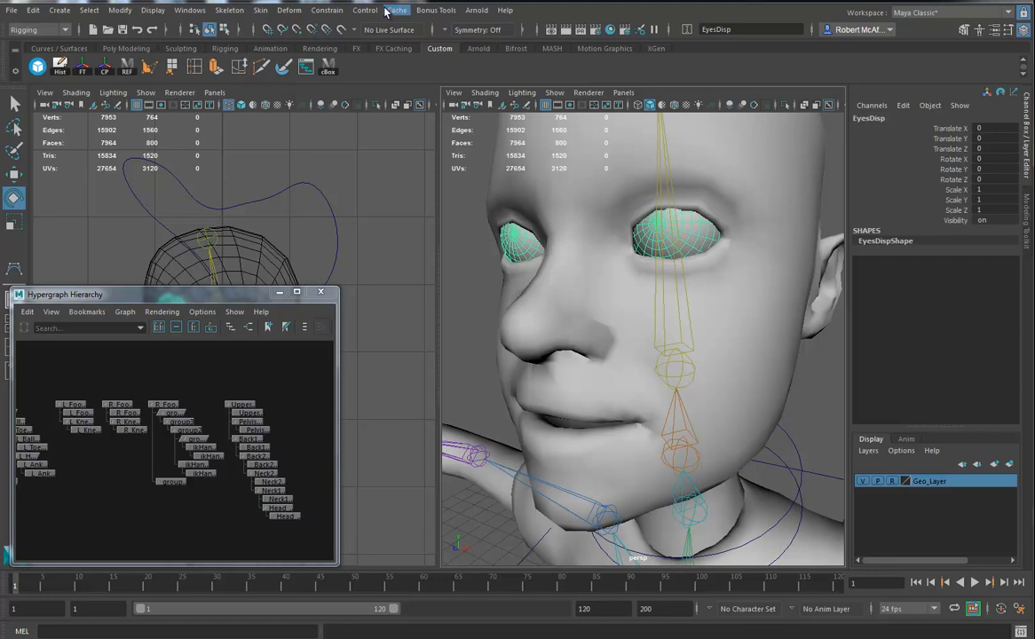
- Switch to the Modeling menu set and add a UV Editor shortcut to the Custom shelf
{"action": "left_click", "coordinate": [27, 29]}
{"action": "left_click", "coordinate": [40, 36]}
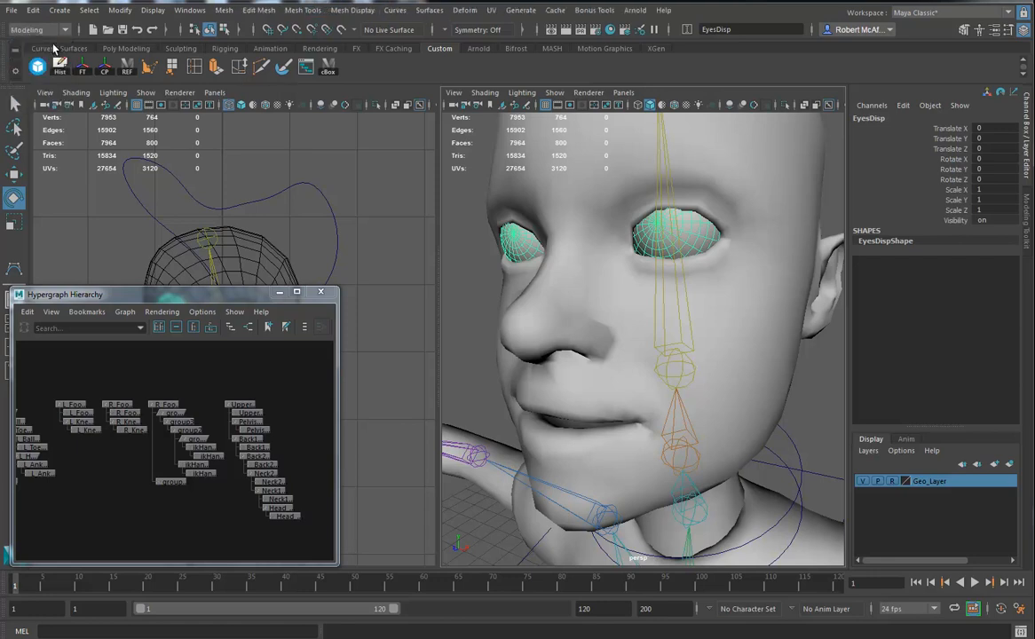
{"action": "left_click", "coordinate": [492, 13]}
{"action": "left_click", "coordinate": [484, 32], "text": "ctrl+shift"}
- Inspect the UV layout of the EyesDisp mesh in the UV Editor and close the UV windows
{"action": "left_click", "coordinate": [351, 69]}
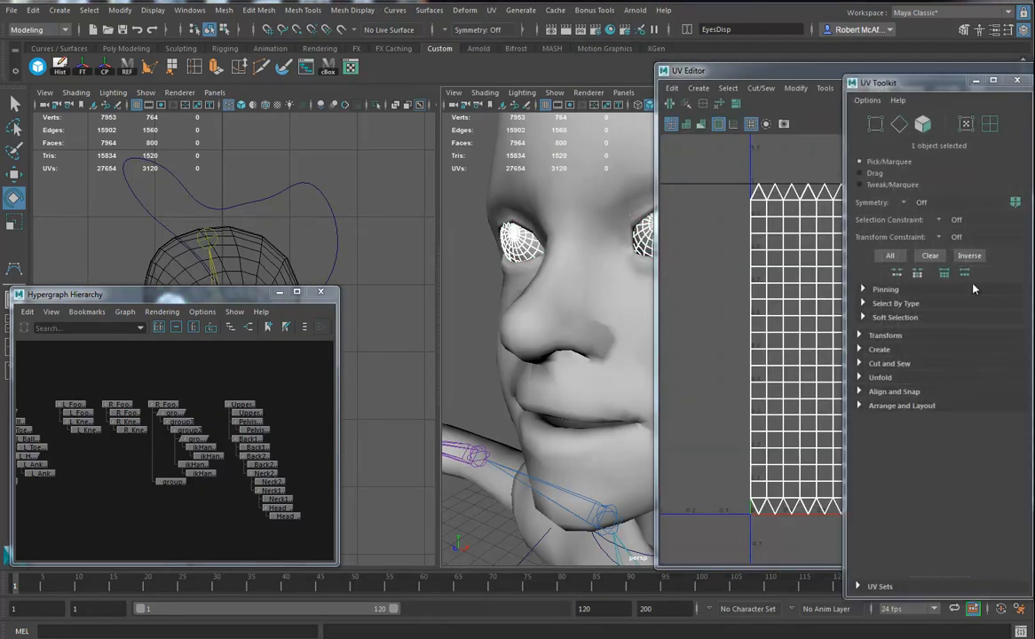
{"action": "left_click", "coordinate": [1017, 81]}
{"action": "mouse_move", "coordinate": [534, 273]}
{"action": "left_mouse_down", "text": "alt"}
{"action": "mouse_move", "coordinate": [556, 307]}
{"action": "mouse_move", "coordinate": [533, 259]}
{"action": "left_mouse_up", "text": "alt"}
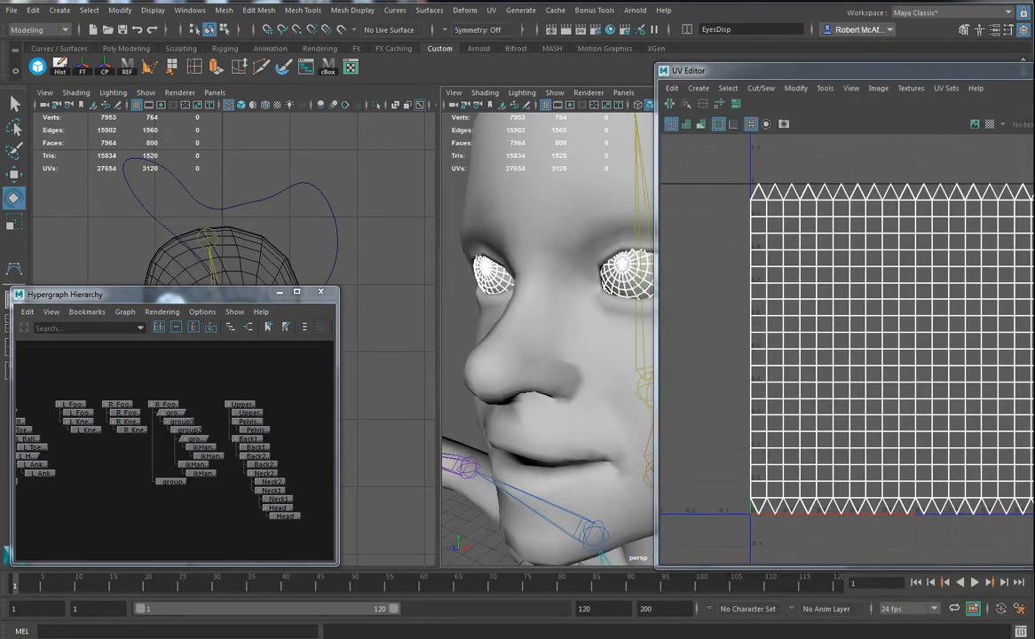
{"action": "left_click", "coordinate": [1032, 70]}
{"action": "left_click_drag", "start_coordinate": [585, 300], "coordinate": [615, 297], "text": "alt"}
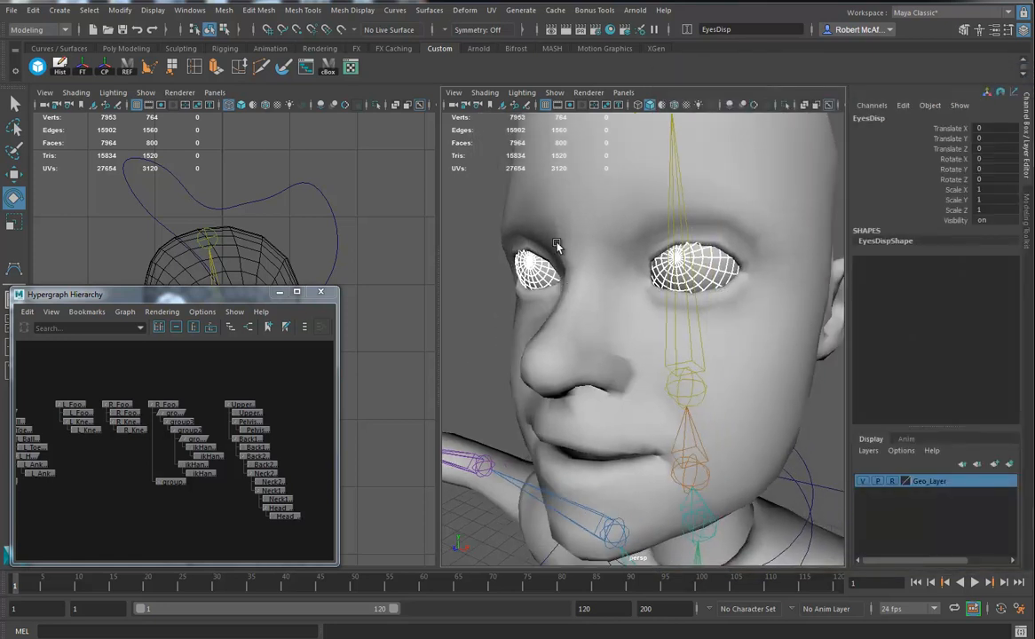
- Select the EyesDisp mesh and assign a Blinn material to it in an enlarged perspective view
{"action": "left_click", "coordinate": [539, 277]}
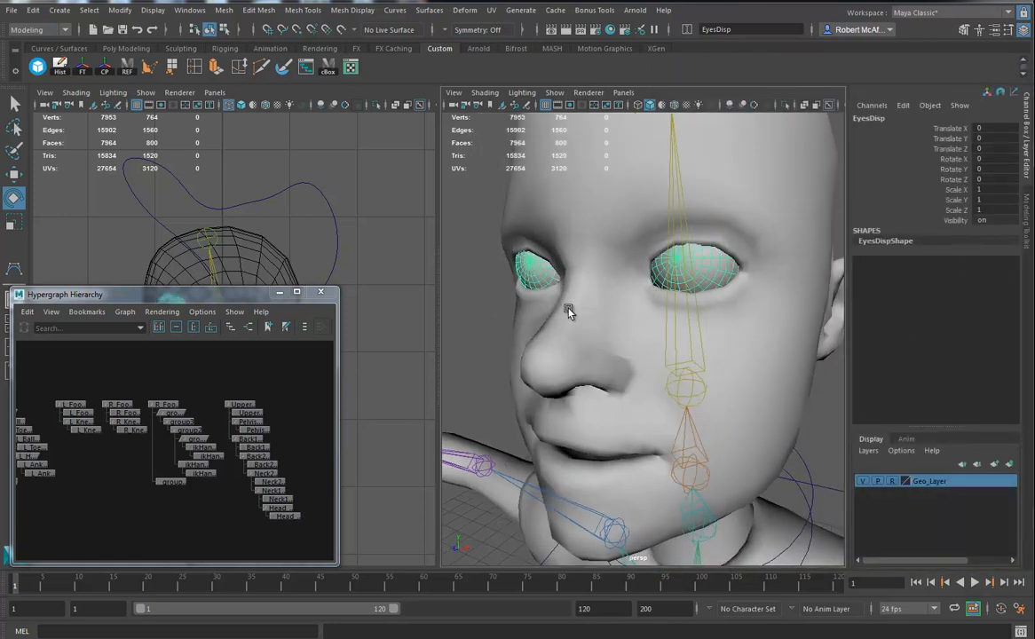
{"action": "middle_click_drag", "start_coordinate": [677, 311], "coordinate": [680, 302], "text": "alt"}
{"action": "right_click_drag", "start_coordinate": [679, 302], "coordinate": [691, 194], "text": "alt"}
{"action": "left_click_drag", "start_coordinate": [690, 194], "coordinate": [759, 342], "text": "alt"}
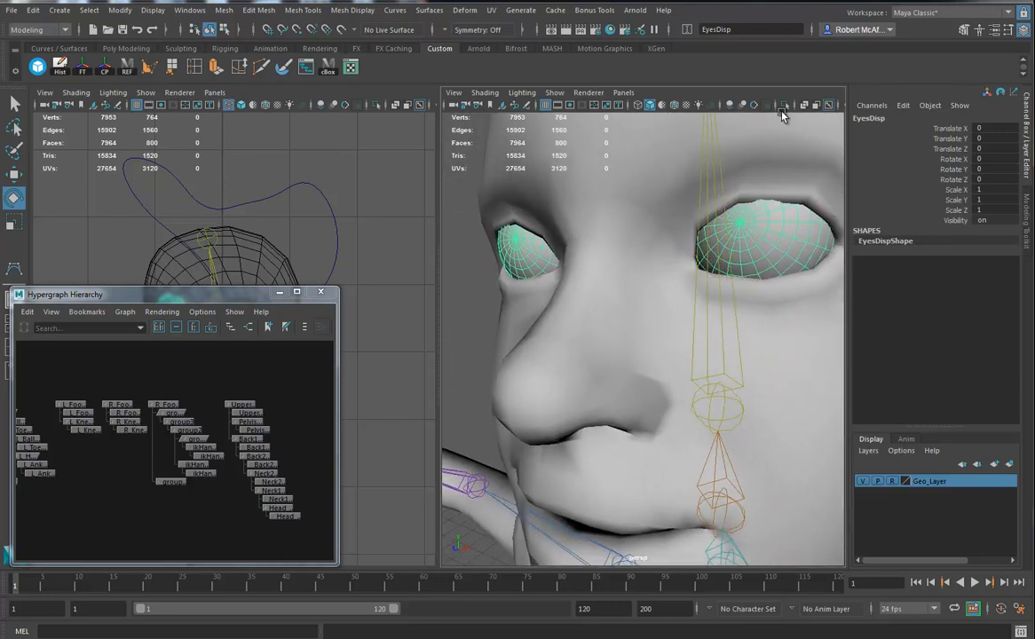
{"action": "key", "text": "space"}
{"action": "right_click_drag", "start_coordinate": [564, 312], "coordinate": [440, 284], "text": "alt"}
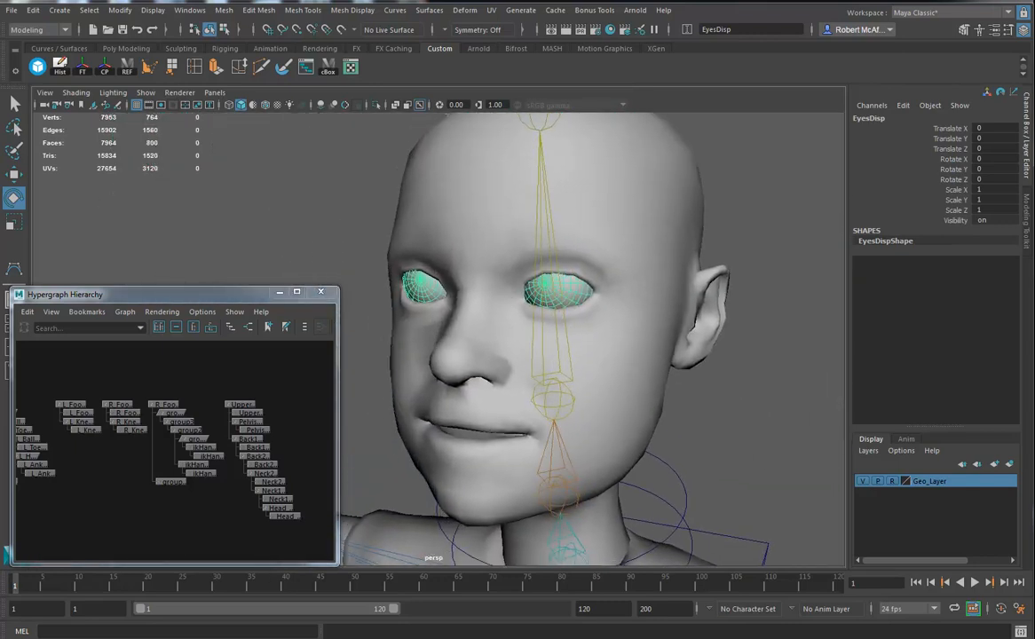
{"action": "right_click", "coordinate": [426, 292]}
{"action": "mouse_move", "coordinate": [458, 629]}
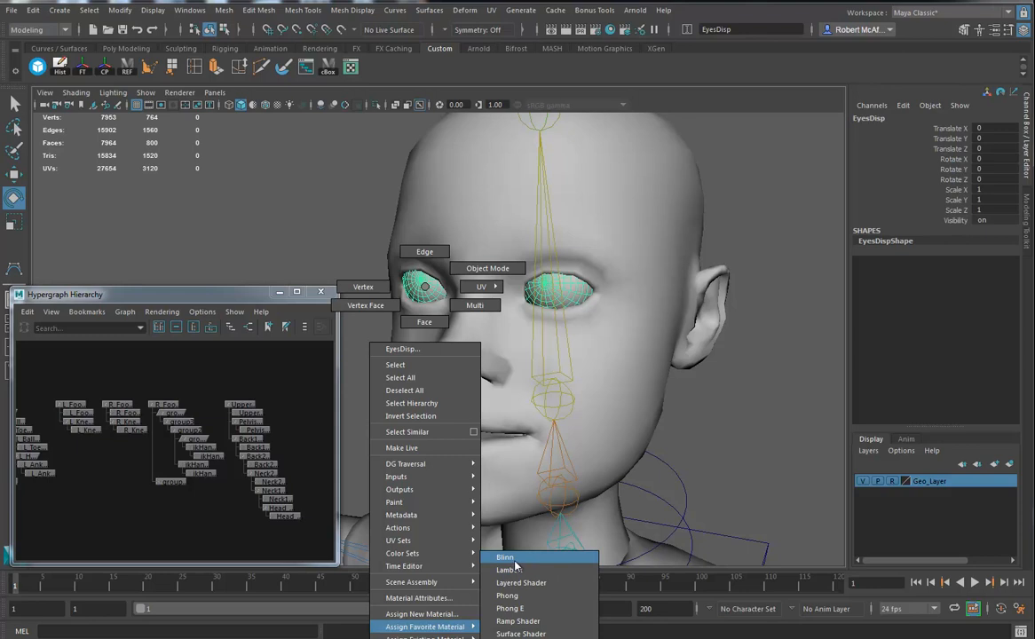
{"action": "left_click", "coordinate": [512, 558]}
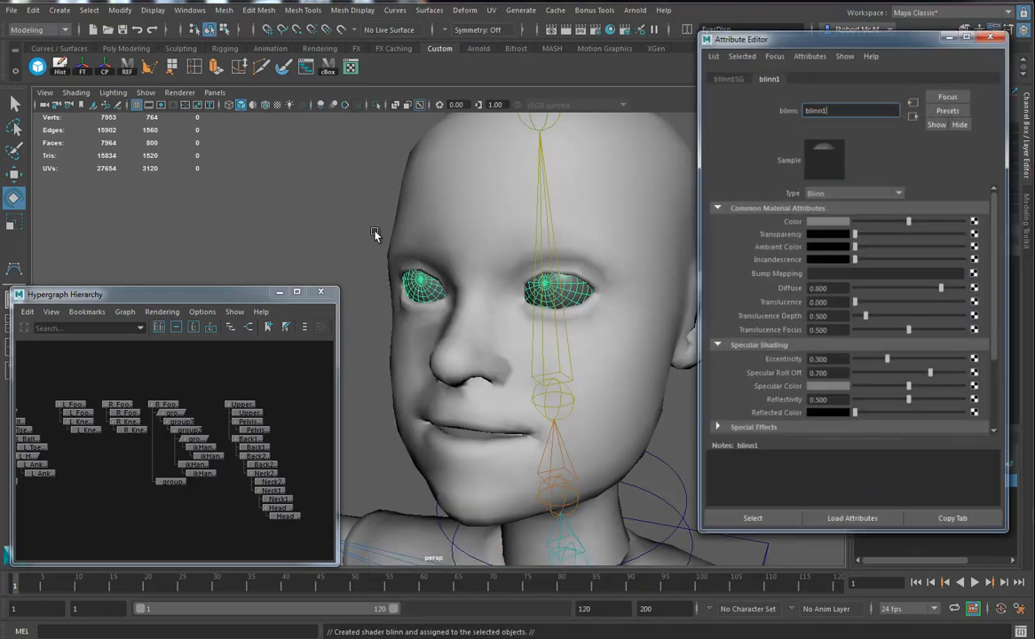
- Map a Ramp texture to the Color attribute of the eyes' Blinn material
{"action": "left_click", "coordinate": [975, 221]}
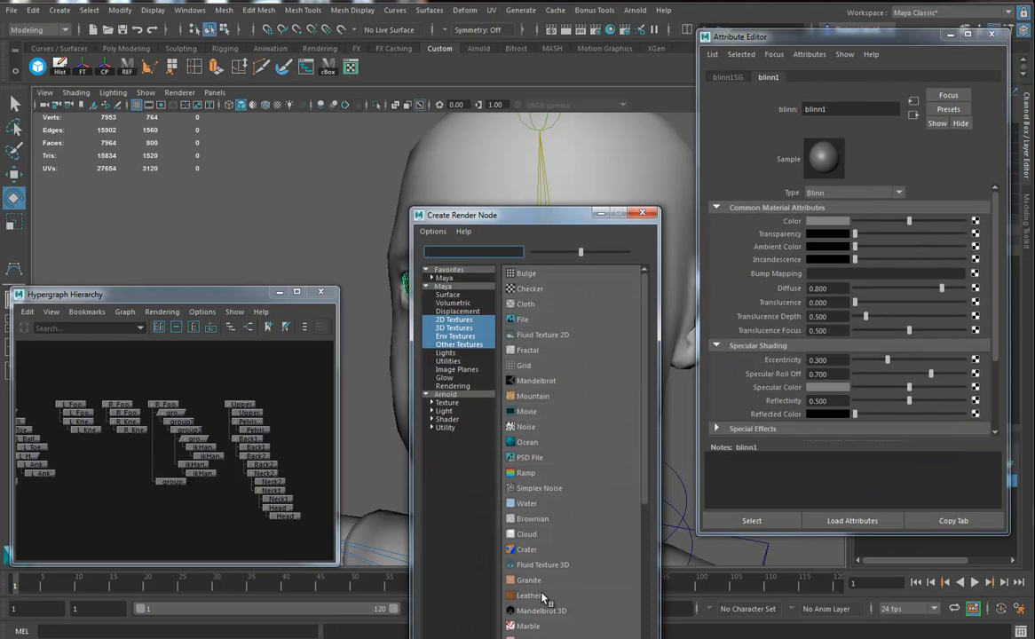
{"action": "scroll", "coordinate": [551, 541], "scroll_direction": "down", "scroll_amount": 5}
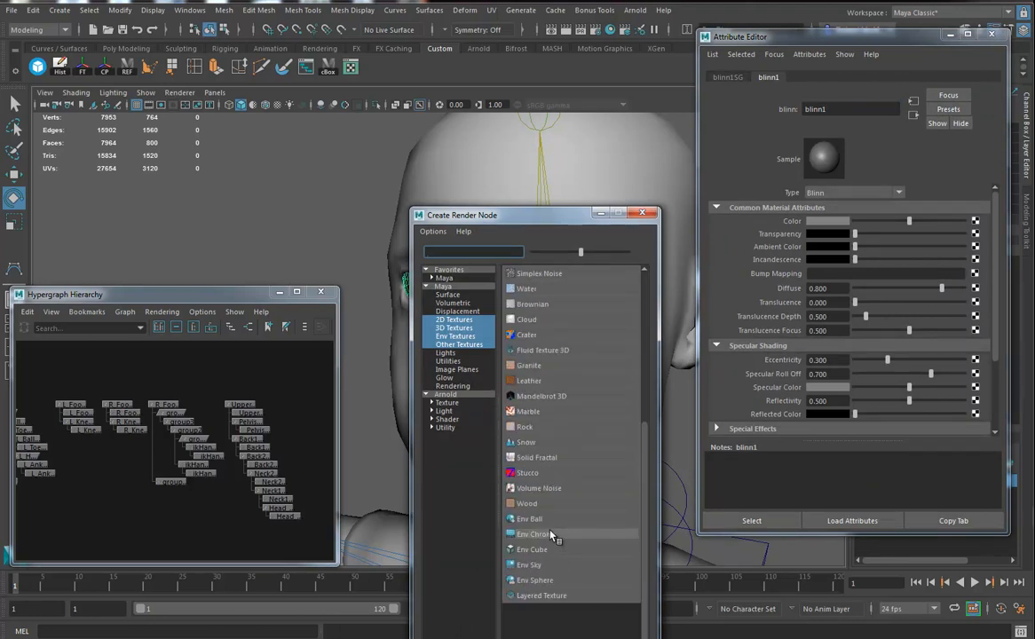
{"action": "scroll", "coordinate": [509, 355], "scroll_direction": "up", "scroll_amount": 2}
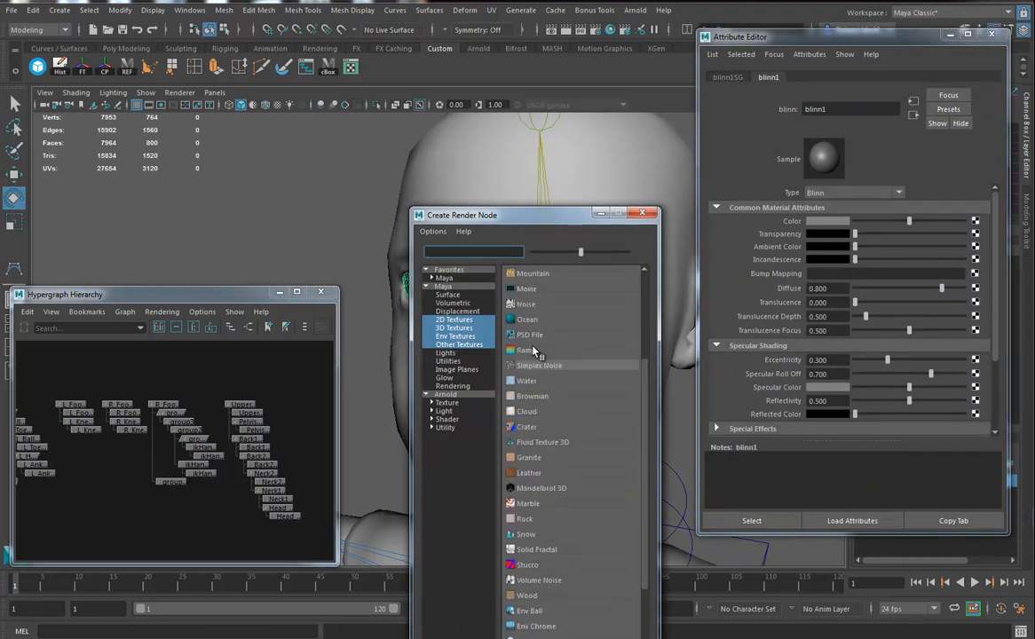
{"action": "left_click", "coordinate": [517, 351]}
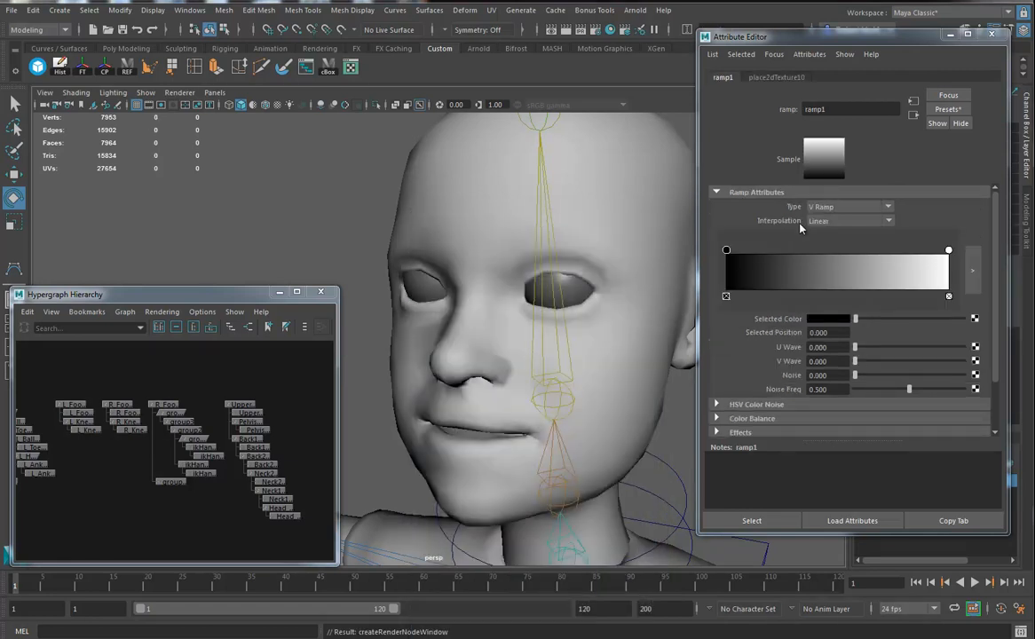
- Apply the Rainbow preset to the ramp and turn on textured display in the perspective view
{"action": "left_click", "coordinate": [949, 109]}
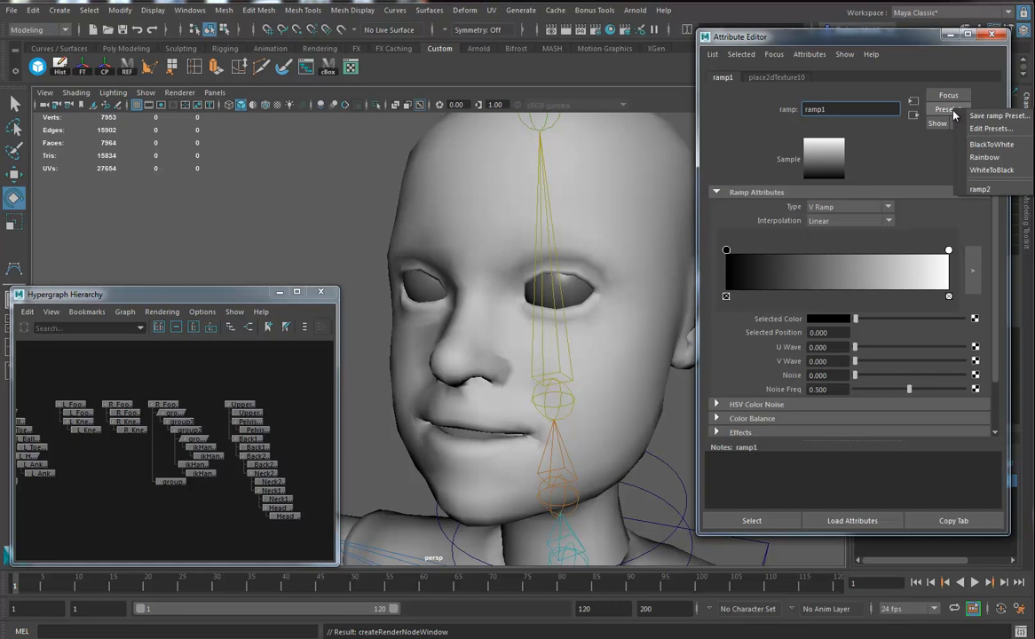
{"action": "left_click", "coordinate": [984, 157]}
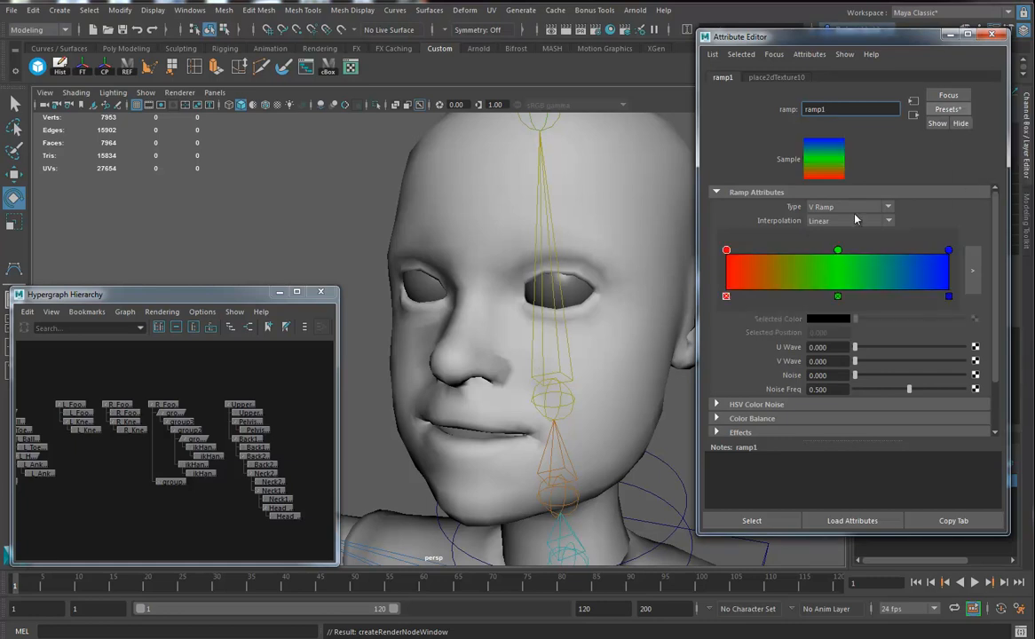
{"action": "mouse_move", "coordinate": [486, 364]}
{"action": "left_mouse_down", "text": "alt"}
{"action": "mouse_move", "coordinate": [555, 369]}
{"action": "mouse_move", "coordinate": [496, 359]}
{"action": "left_mouse_up", "text": "alt"}
{"action": "key", "text": "6"}
{"action": "left_click_drag", "start_coordinate": [537, 291], "coordinate": [536, 297], "text": "alt"}
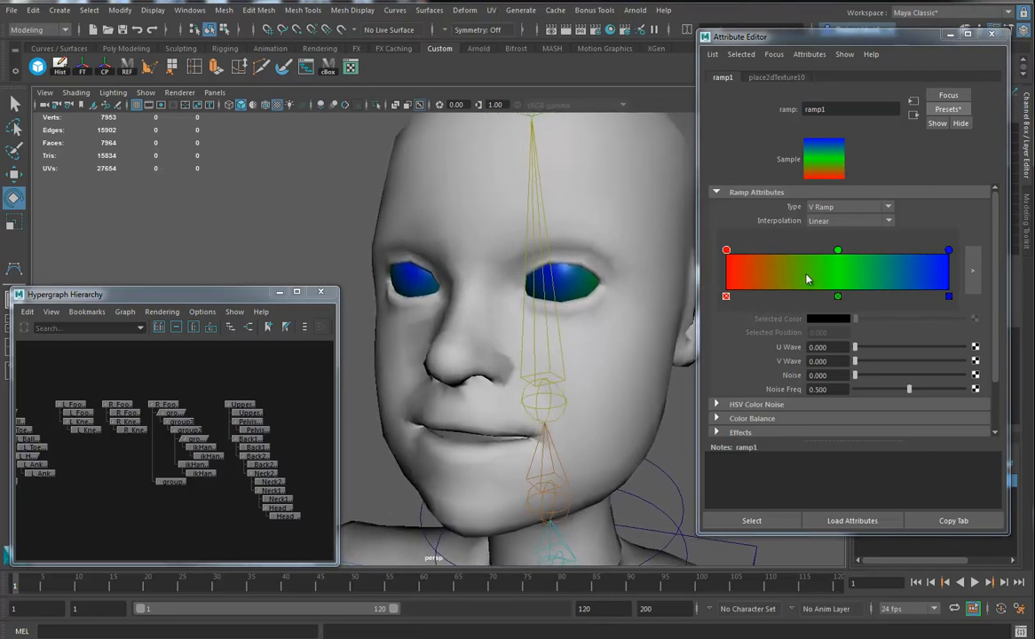
- Reposition the ramp's red and green markers near the blue end, placing green at 0.822 and red between green and blue
{"action": "left_click_drag", "start_coordinate": [726, 255], "coordinate": [904, 254]}
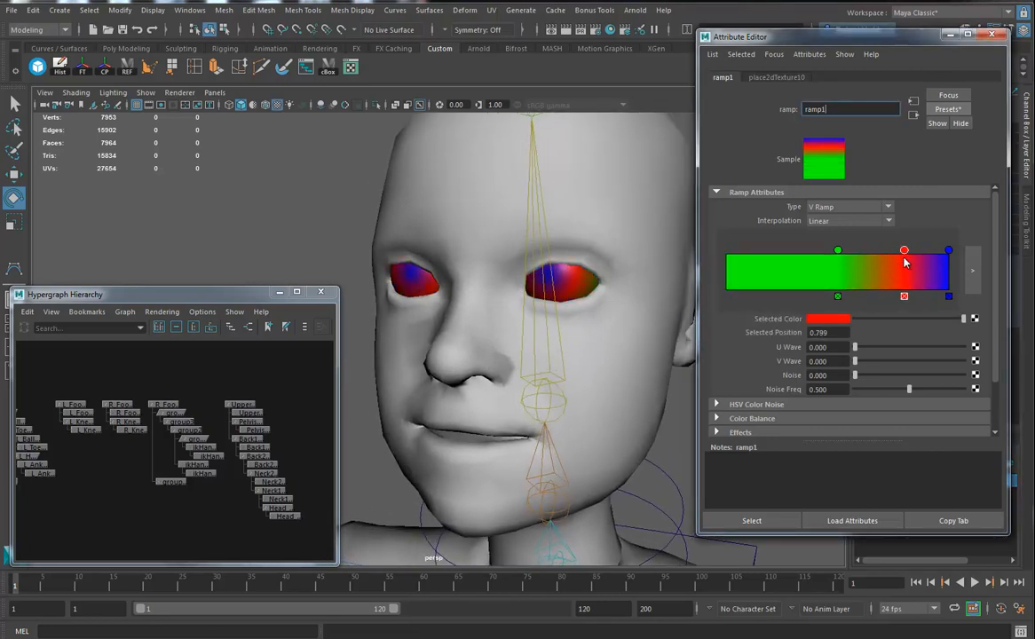
{"action": "left_click_drag", "start_coordinate": [839, 253], "coordinate": [909, 253]}
{"action": "left_click_drag", "start_coordinate": [486, 330], "coordinate": [559, 342], "text": "alt"}
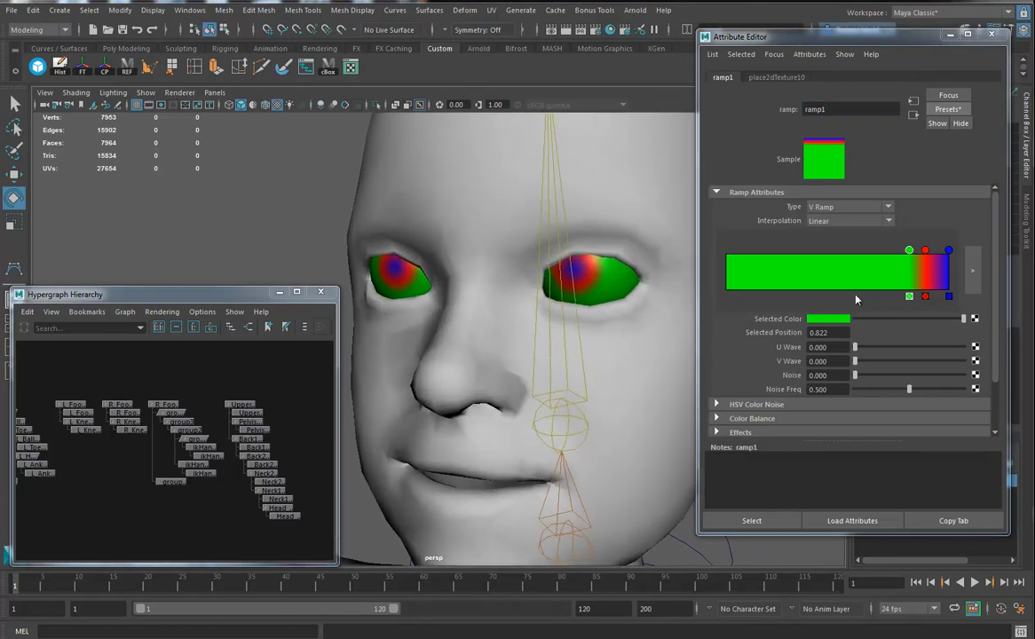
- Change the ramp's green color to white and delete the red marker
{"action": "left_click", "coordinate": [911, 252]}
{"action": "left_click_drag", "start_coordinate": [868, 319], "coordinate": [921, 256]}
{"action": "left_click", "coordinate": [927, 254]}
{"action": "left_click", "coordinate": [921, 297]}
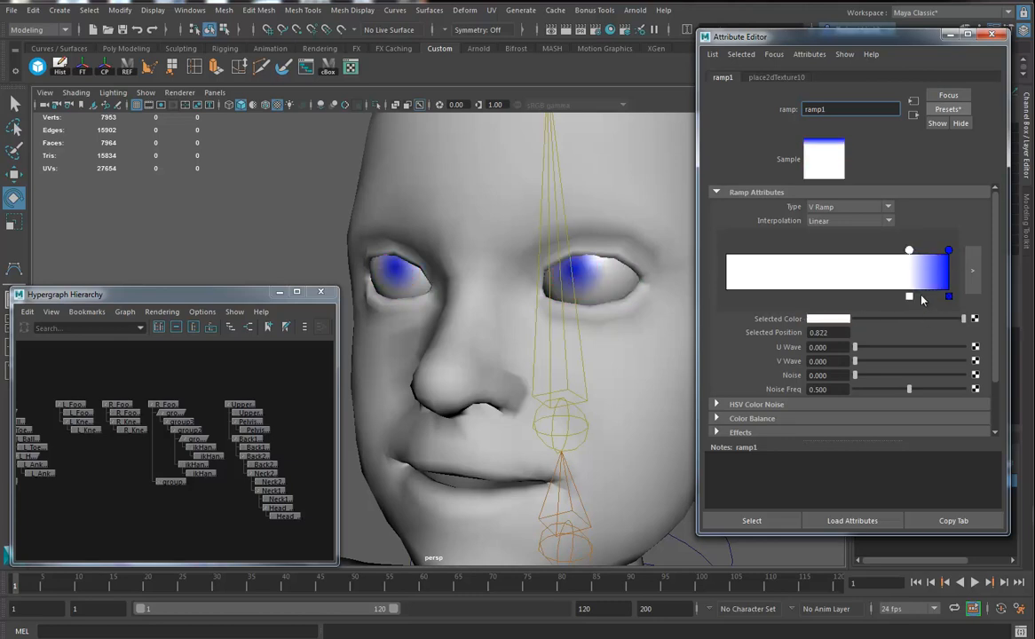
- Add a black ramp color at position 0.851, just beside the white marker, to outline the iris
{"action": "left_click", "coordinate": [924, 284]}
{"action": "left_click_drag", "start_coordinate": [925, 254], "coordinate": [916, 251]}
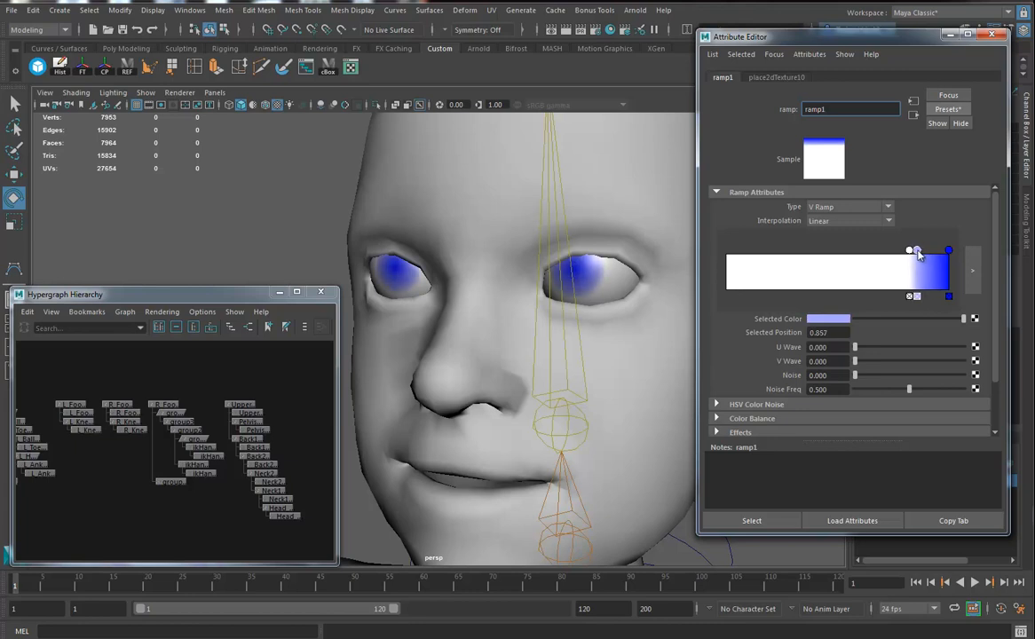
{"action": "left_click_drag", "start_coordinate": [963, 319], "coordinate": [843, 330]}
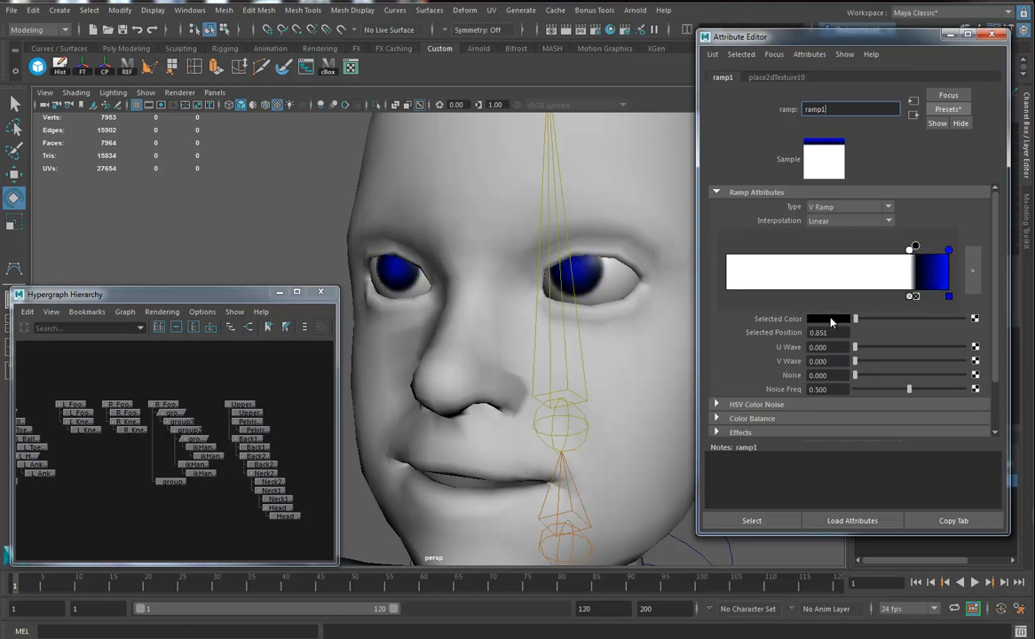
- Set up blue ramp markers for the iris and add a black color at position 0.946 for the pupil
{"action": "mouse_move", "coordinate": [950, 253]}
{"action": "left_mouse_down"}
{"action": "mouse_move", "coordinate": [924, 252]}
{"action": "mouse_move", "coordinate": [933, 273]}
{"action": "mouse_move", "coordinate": [939, 264]}
{"action": "left_mouse_up"}
{"action": "left_click", "coordinate": [935, 268]}
{"action": "left_click_drag", "start_coordinate": [924, 319], "coordinate": [771, 361]}
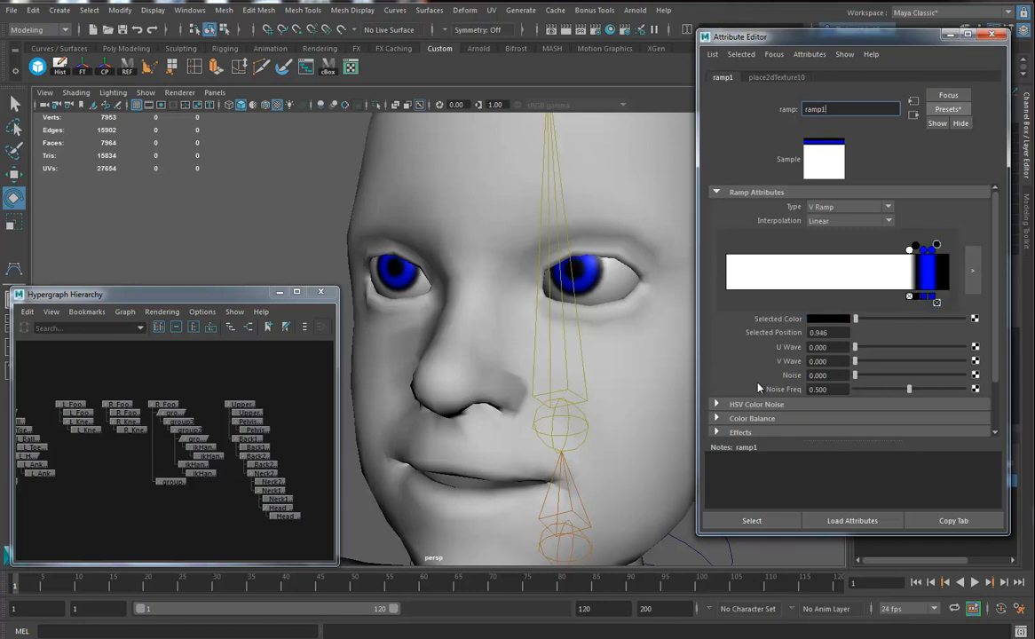
- Sharpen the iris edge by moving the ramp's white marker to position 0.840, and close the Attribute Editor
{"action": "left_click_drag", "start_coordinate": [472, 290], "coordinate": [611, 320], "text": "alt"}
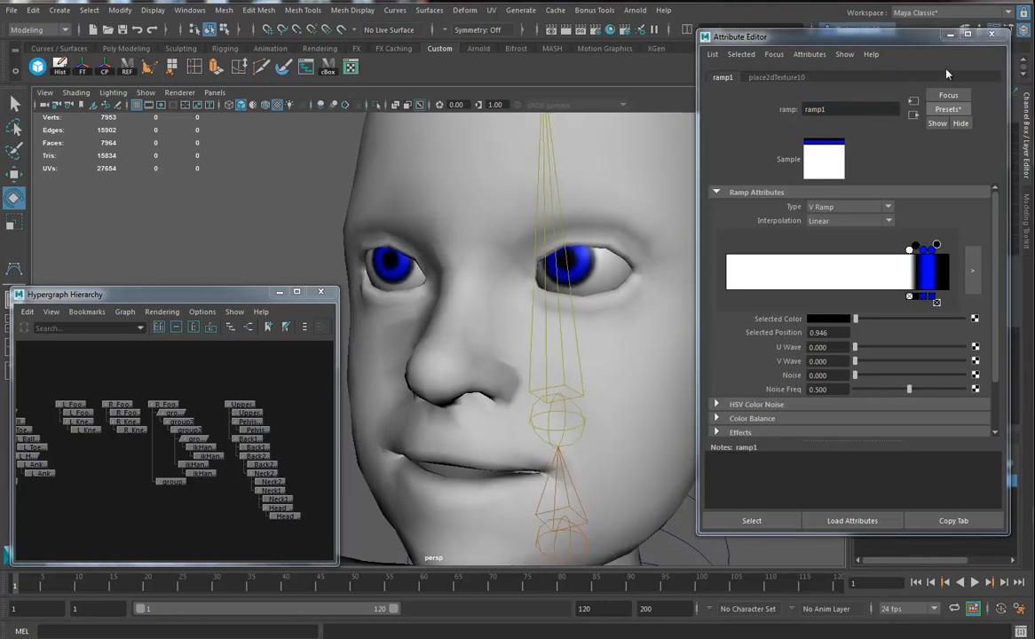
{"action": "left_click", "coordinate": [910, 251]}
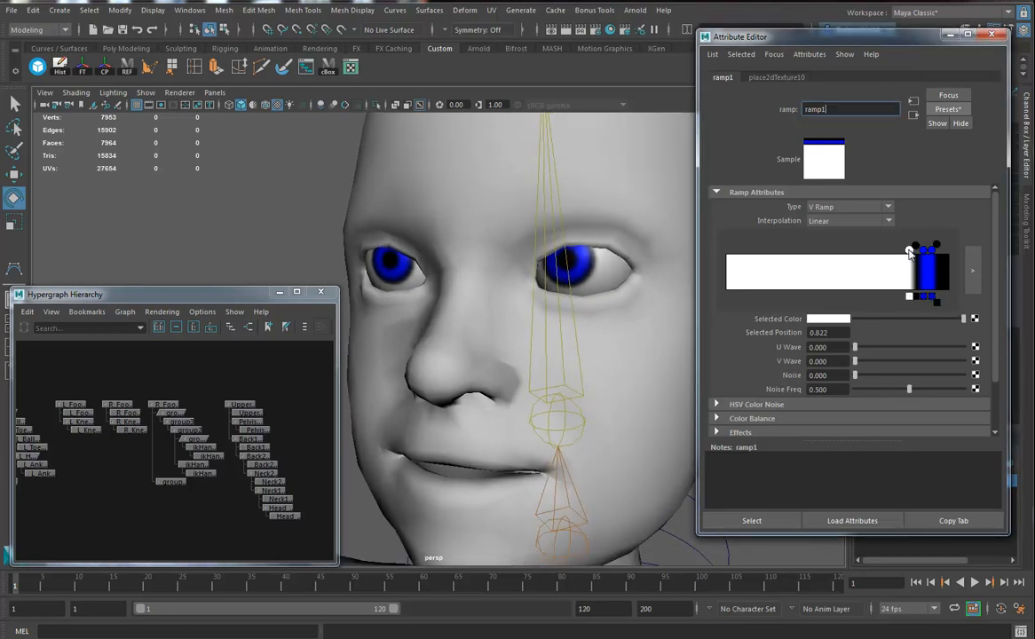
{"action": "left_click_drag", "start_coordinate": [915, 251], "coordinate": [916, 251]}
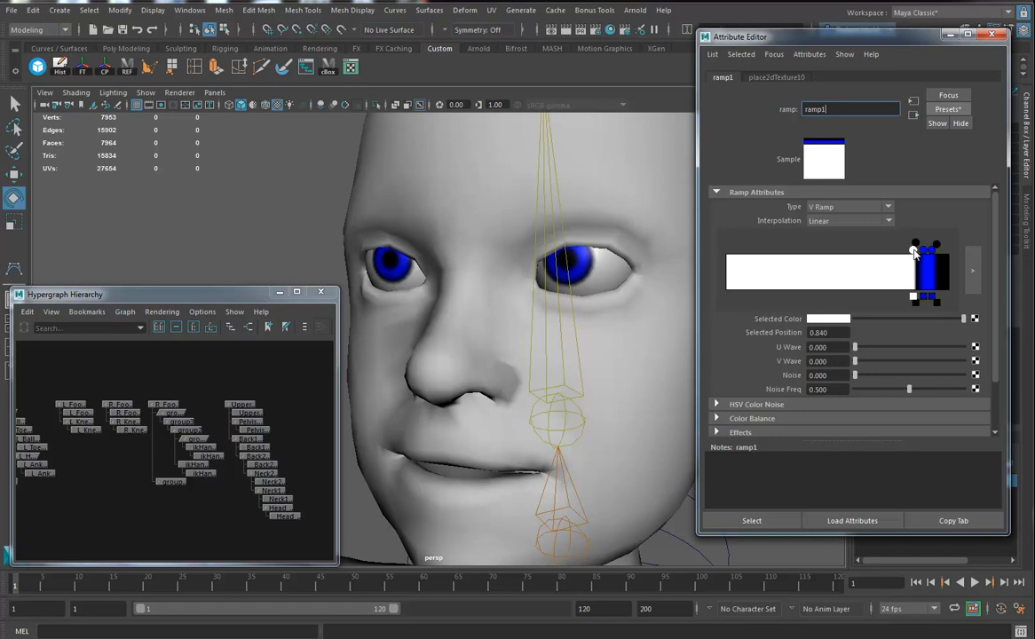
{"action": "left_click_drag", "start_coordinate": [585, 330], "coordinate": [649, 233], "text": "alt"}
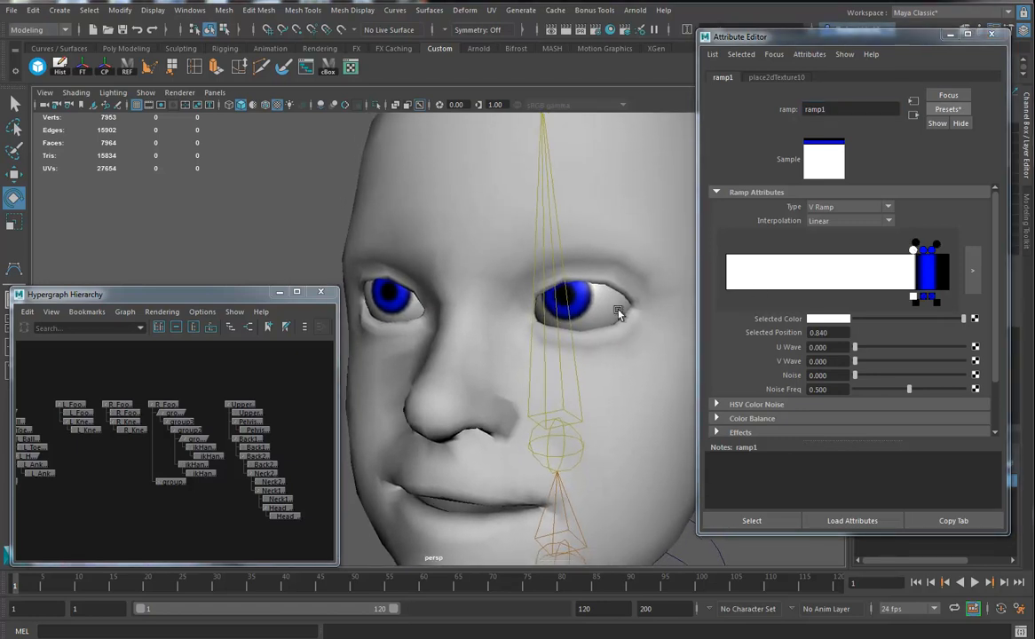
{"action": "left_click_drag", "start_coordinate": [665, 287], "coordinate": [633, 294], "text": "alt"}
{"action": "left_click", "coordinate": [991, 33]}
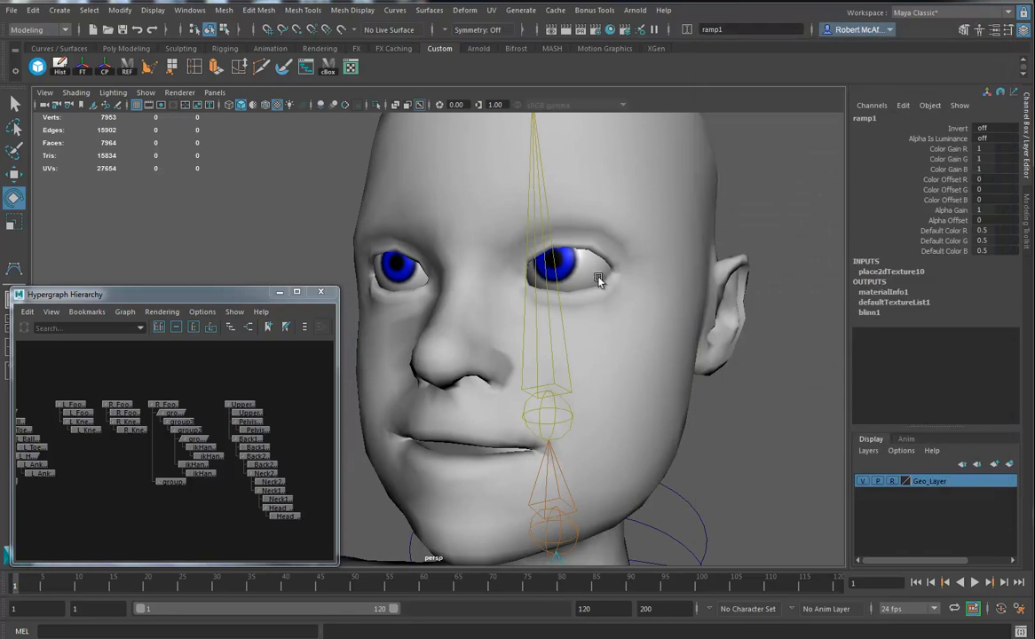
- Select the EyesDisp mesh with the Move tool active and center its pivot
{"action": "left_click", "coordinate": [547, 252]}
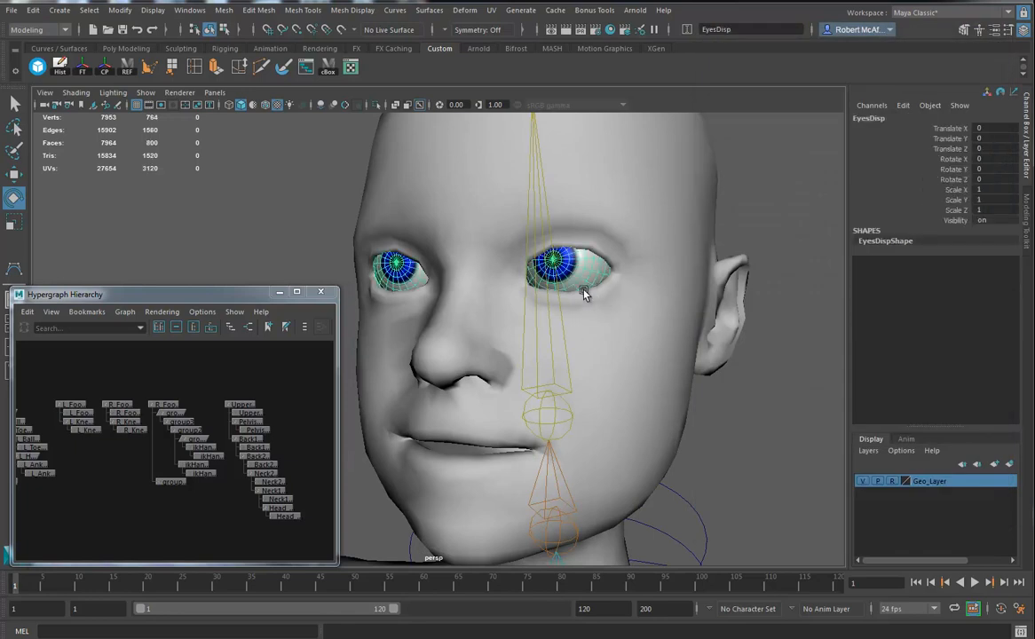
{"action": "left_click", "coordinate": [14, 176]}
{"action": "right_click_drag", "start_coordinate": [462, 333], "coordinate": [342, 353], "text": "alt"}
{"action": "left_click_drag", "start_coordinate": [342, 353], "coordinate": [433, 436], "text": "alt"}
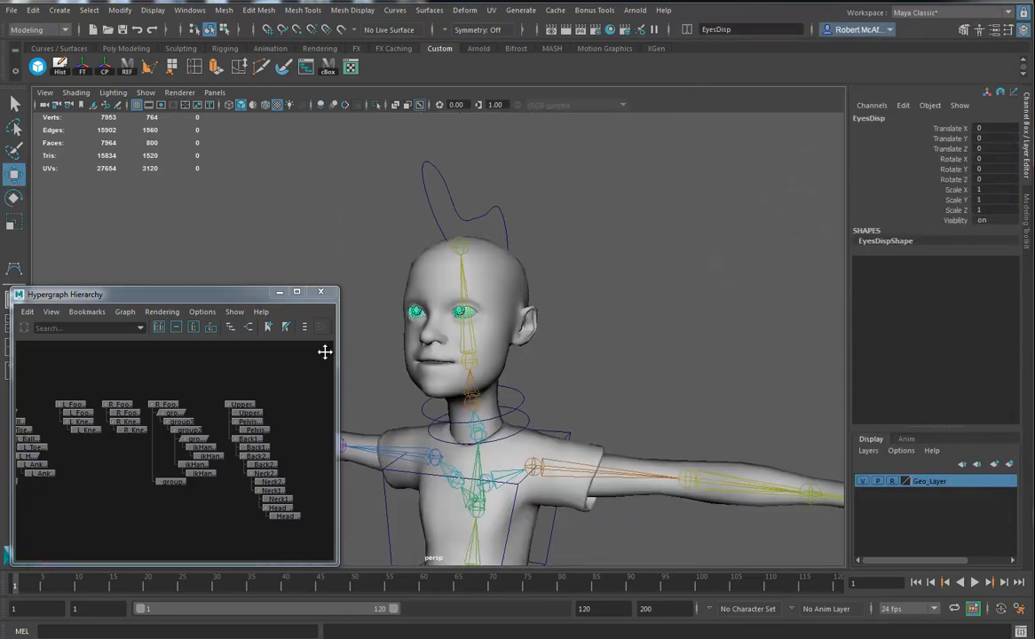
{"action": "middle_click_drag", "start_coordinate": [432, 437], "coordinate": [477, 305], "text": "alt"}
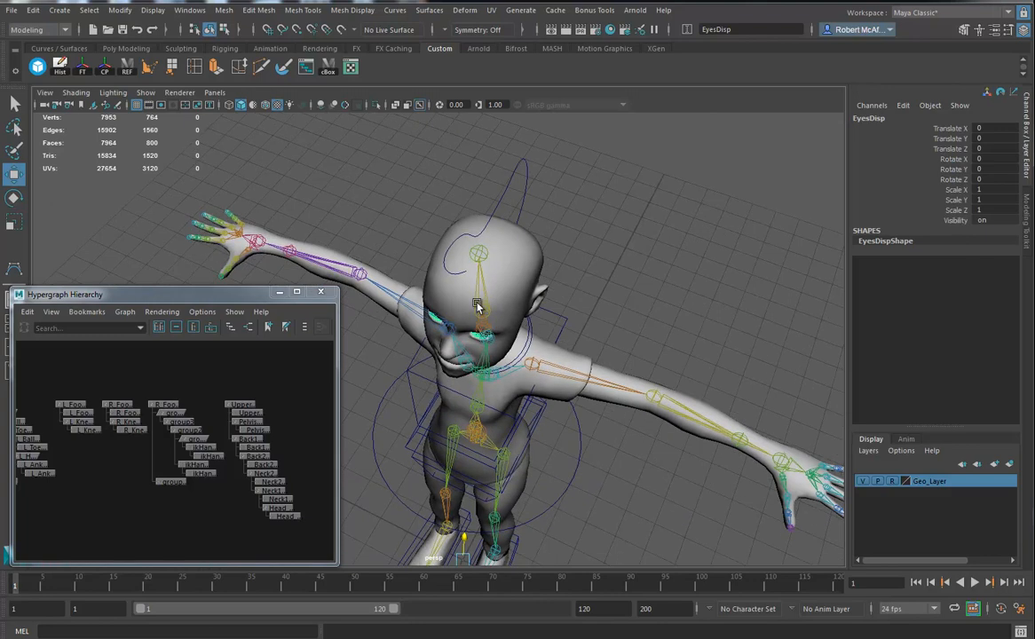
{"action": "left_click", "coordinate": [107, 71]}
{"action": "left_click_drag", "start_coordinate": [513, 330], "coordinate": [521, 303], "text": "alt"}
{"action": "right_click_drag", "start_coordinate": [520, 303], "coordinate": [582, 361], "text": "alt"}
{"action": "middle_click_drag", "start_coordinate": [578, 321], "coordinate": [547, 377], "text": "alt"}
{"action": "left_click_drag", "start_coordinate": [548, 377], "coordinate": [529, 331], "text": "alt"}
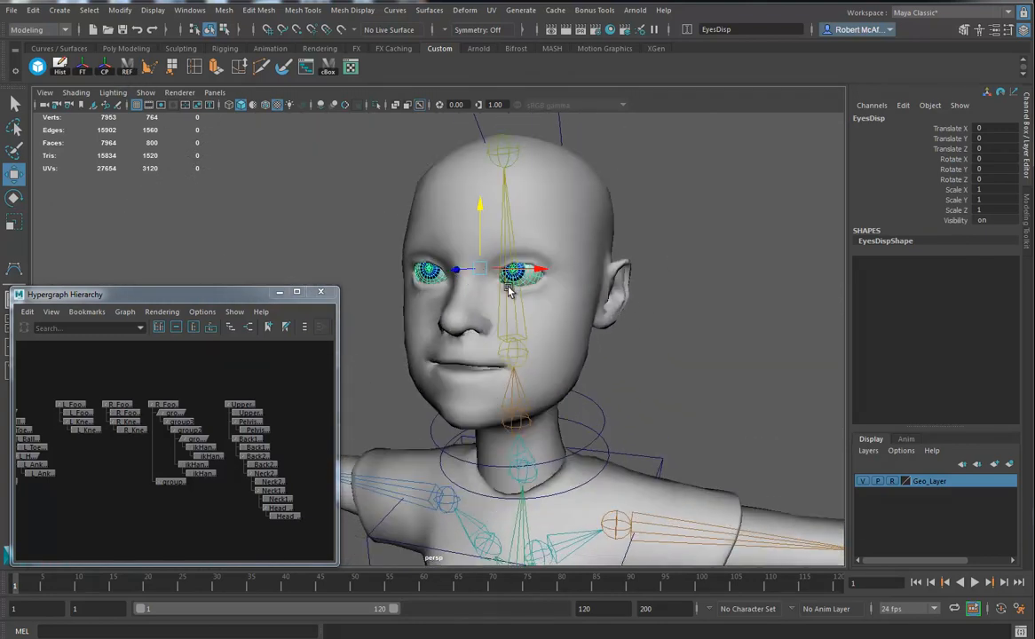
- Separate the combined EyesDisp mesh into individual eye objects
{"action": "middle_click_drag", "start_coordinate": [514, 306], "coordinate": [510, 326], "text": "alt"}
{"action": "right_click_drag", "start_coordinate": [510, 326], "coordinate": [595, 346], "text": "alt"}
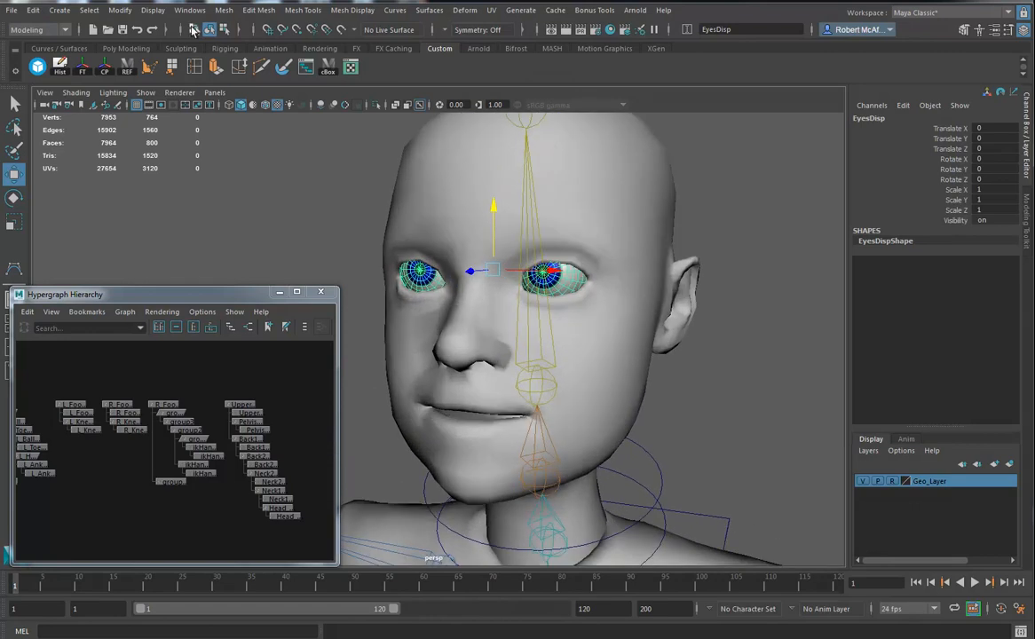
{"action": "left_click", "coordinate": [223, 9]}
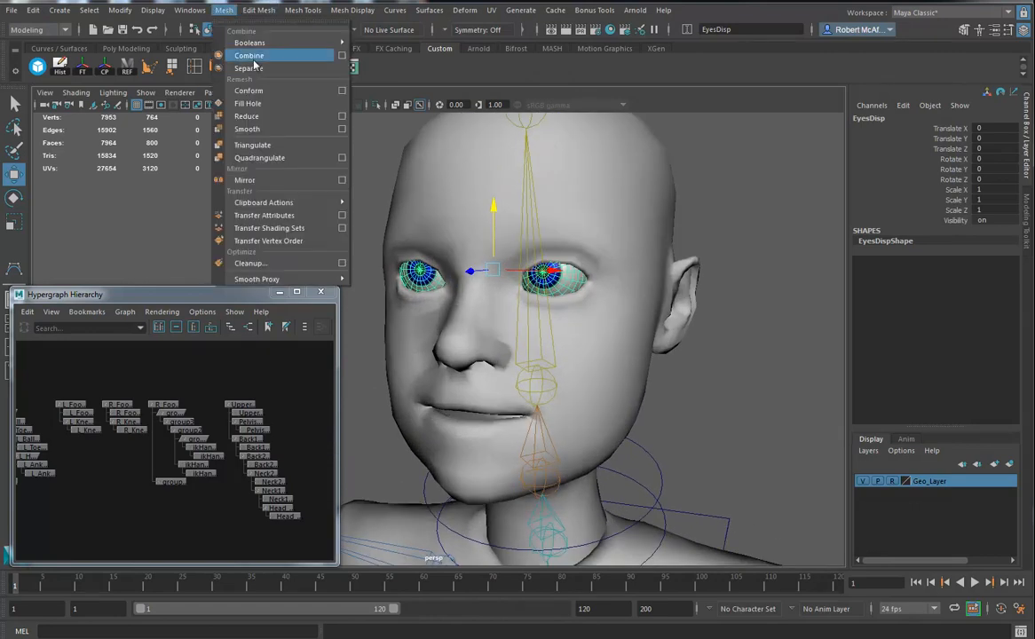
{"action": "left_click", "coordinate": [257, 75]}
- Delete the construction history of the two separated eye meshes under EyesDisp
{"action": "middle_click_drag", "start_coordinate": [119, 480], "coordinate": [311, 419], "text": "alt"}
{"action": "right_click_drag", "start_coordinate": [257, 435], "coordinate": [139, 478], "text": "alt"}
{"action": "middle_click_drag", "start_coordinate": [139, 478], "coordinate": [196, 485], "text": "alt"}
{"action": "scroll", "coordinate": [197, 485], "scroll_direction": "up", "scroll_amount": 5}
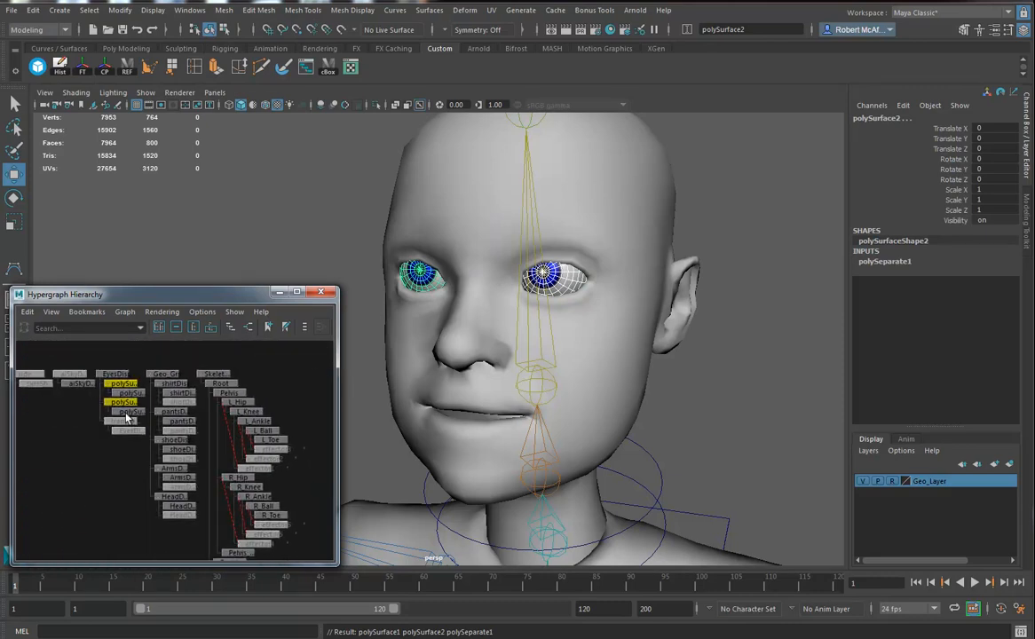
{"action": "scroll", "coordinate": [138, 457], "scroll_direction": "up", "scroll_amount": 3}
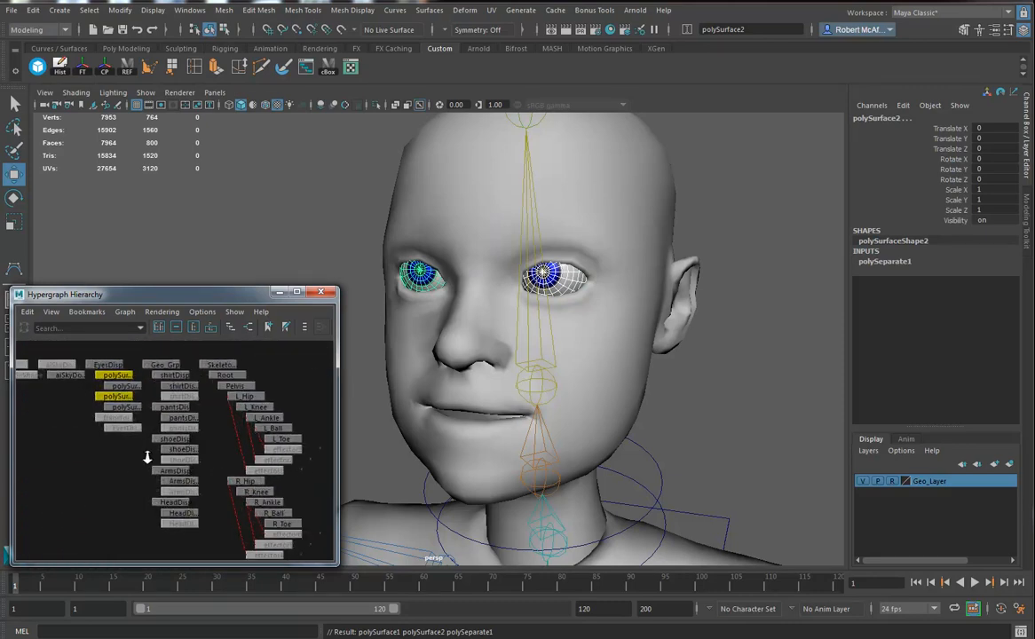
{"action": "key", "text": "alt+shift+d"}
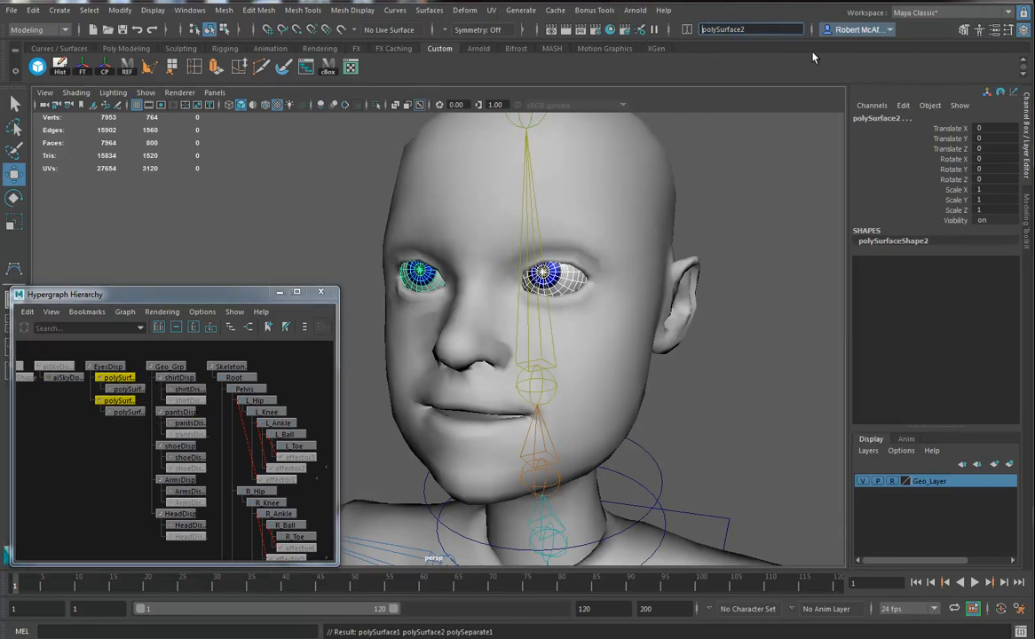
- Rename polySurface1, the character's left eye mesh, to L_Eye
{"action": "left_click", "coordinate": [144, 377]}
{"action": "left_click", "coordinate": [144, 377]}
{"action": "left_click", "coordinate": [124, 380]}
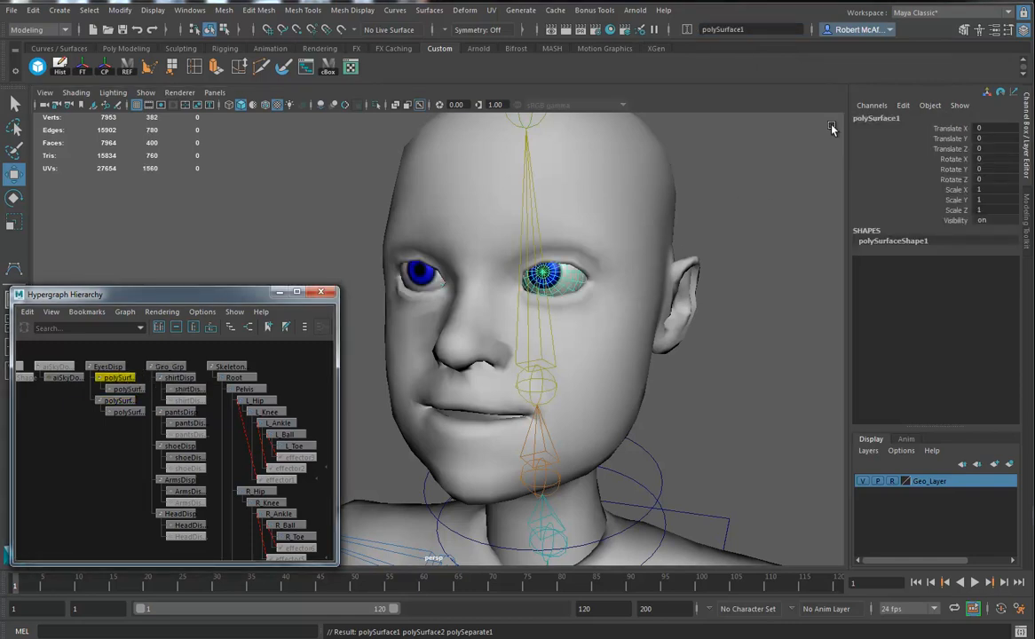
{"action": "double_click", "coordinate": [903, 118]}
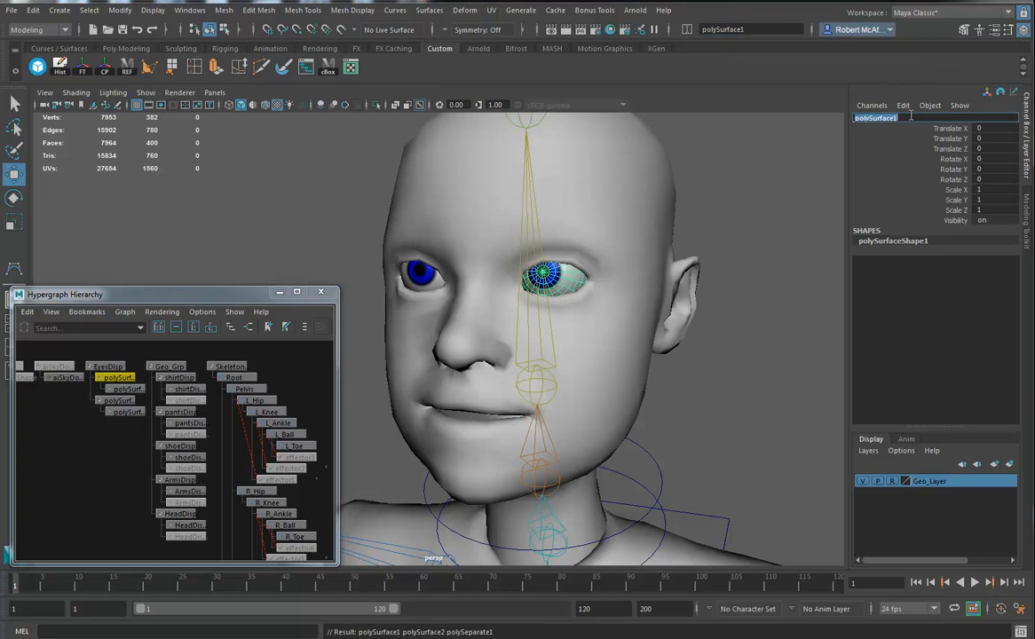
{"action": "type", "text": "L_Eye"}
{"action": "key", "text": "Return"}
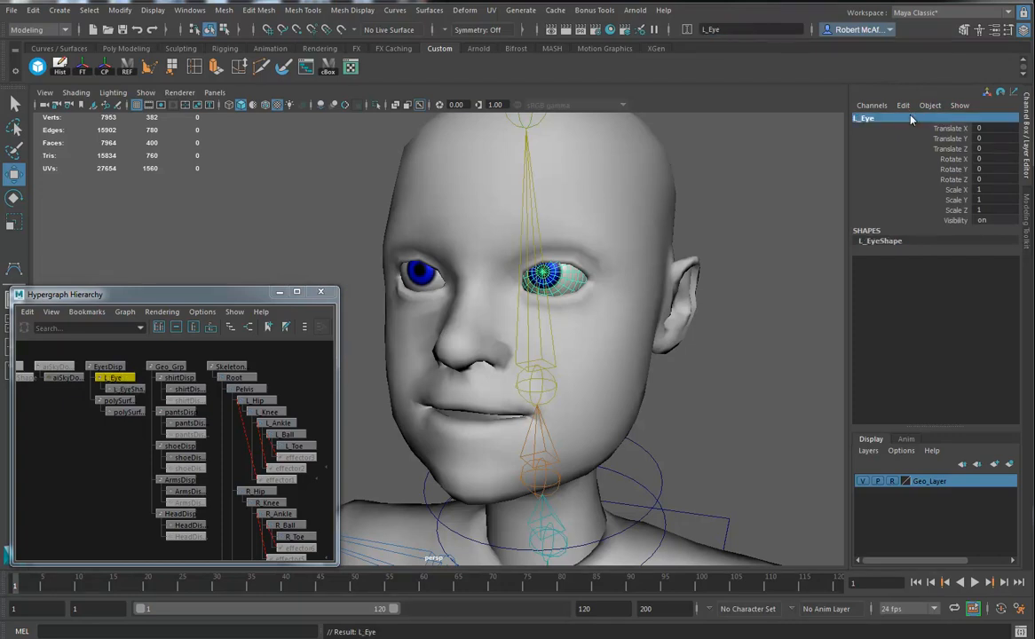
- Rename polySurface2, the character's right eye mesh, to R_Eye
{"action": "left_click", "coordinate": [118, 400]}
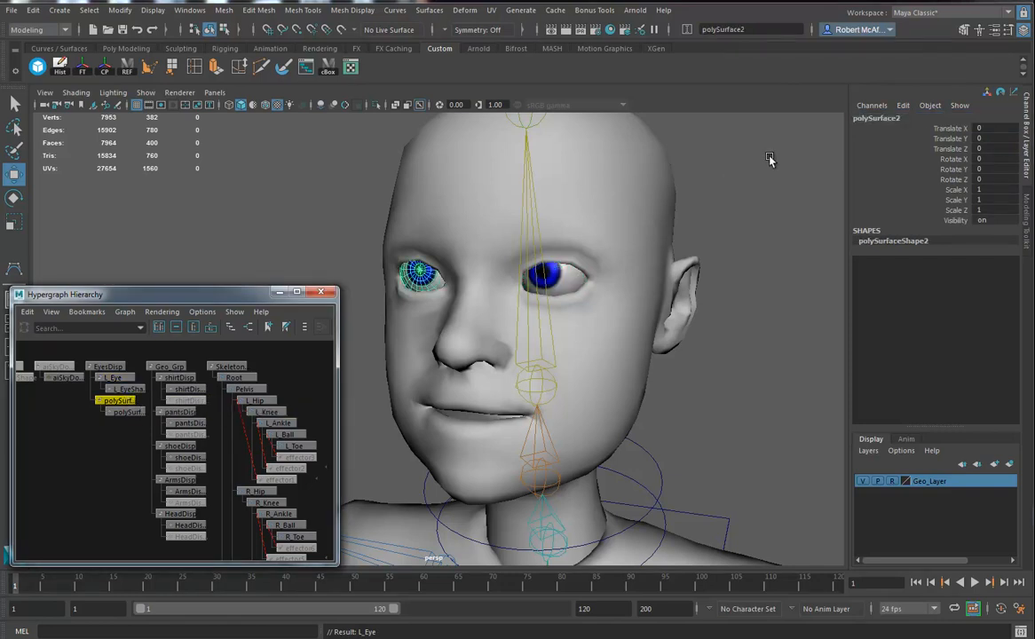
{"action": "double_click", "coordinate": [893, 121]}
{"action": "type", "text": "R"}
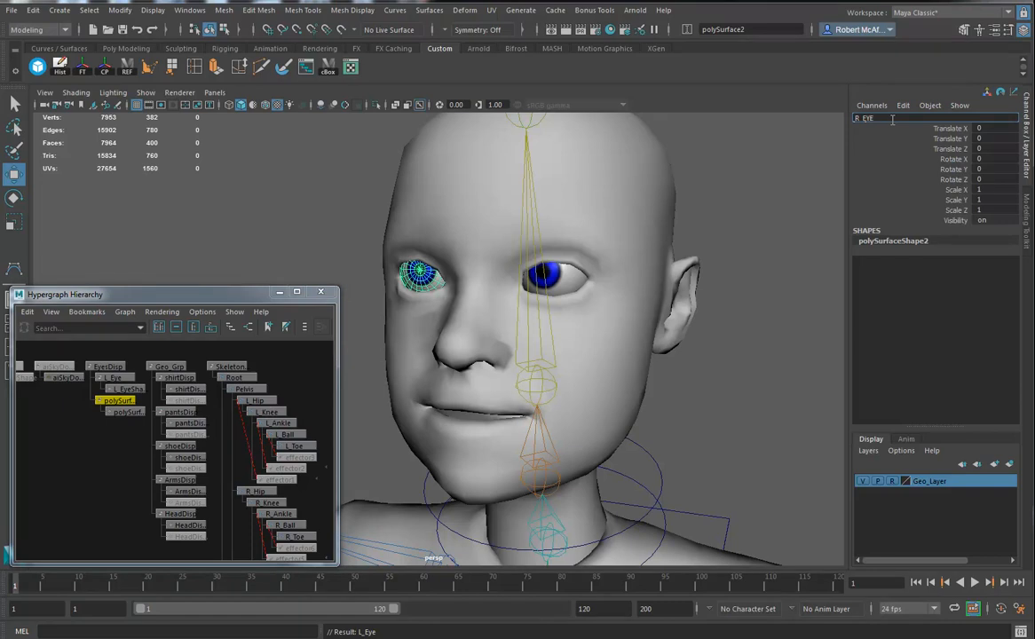
{"action": "type", "text": "_EYE"}
{"action": "key", "text": "BackSpace"}
{"action": "key", "text": "BackSpace"}
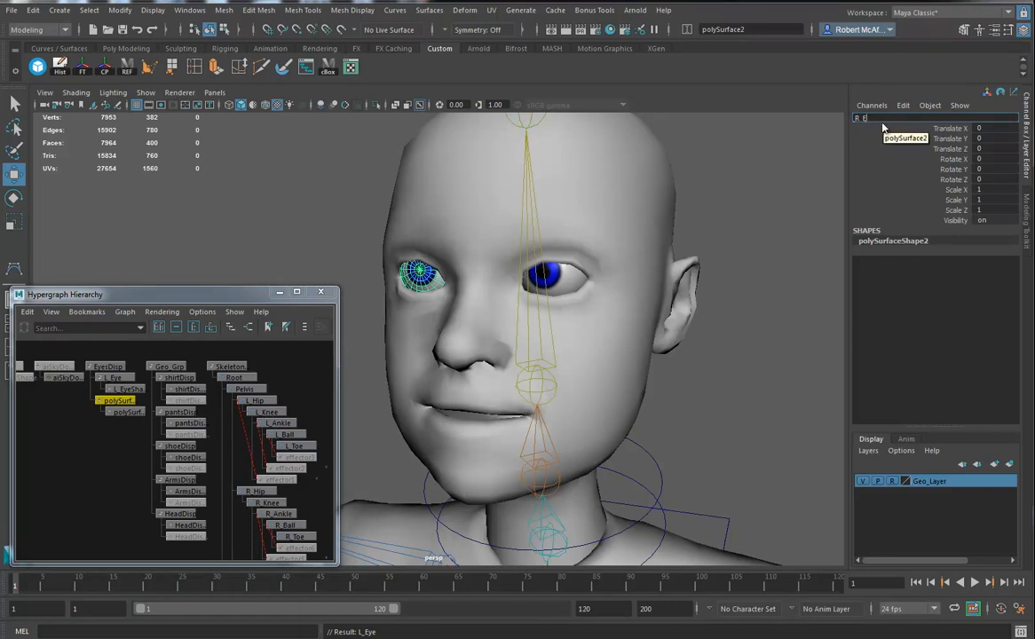
{"action": "type", "text": "ye"}
{"action": "key", "text": "Return"}
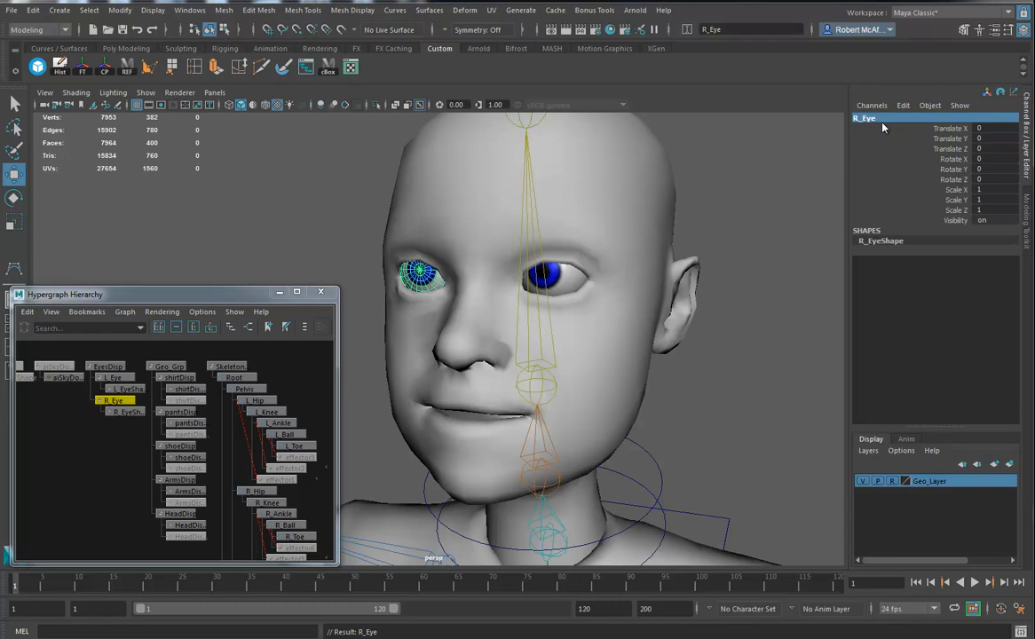
- Rename the EyesDisp parent group of both eyes to Eyes_Grp
{"action": "left_click", "coordinate": [109, 366]}
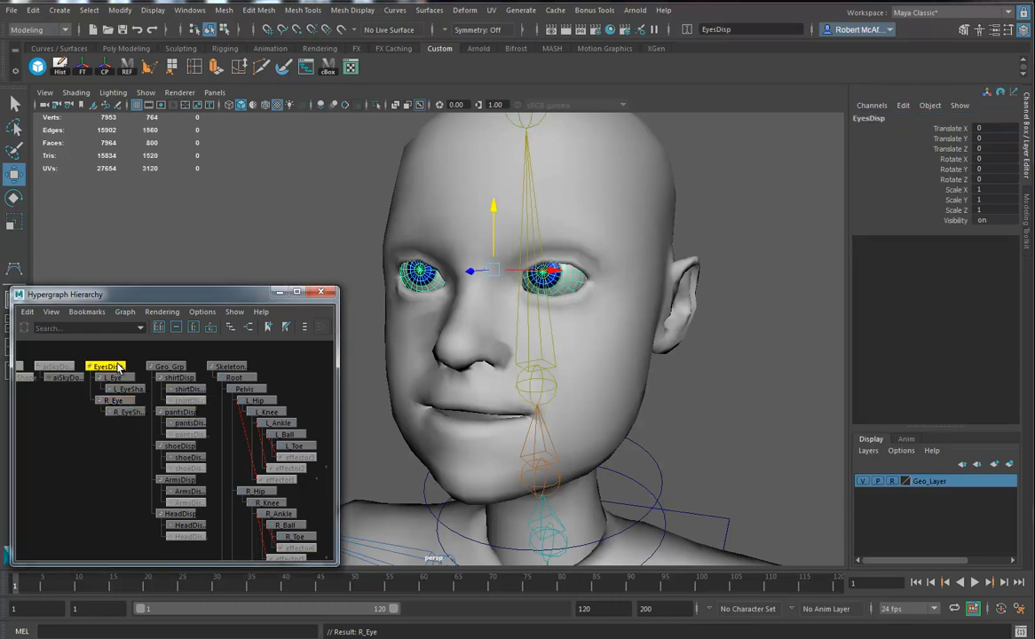
{"action": "left_click", "coordinate": [907, 117]}
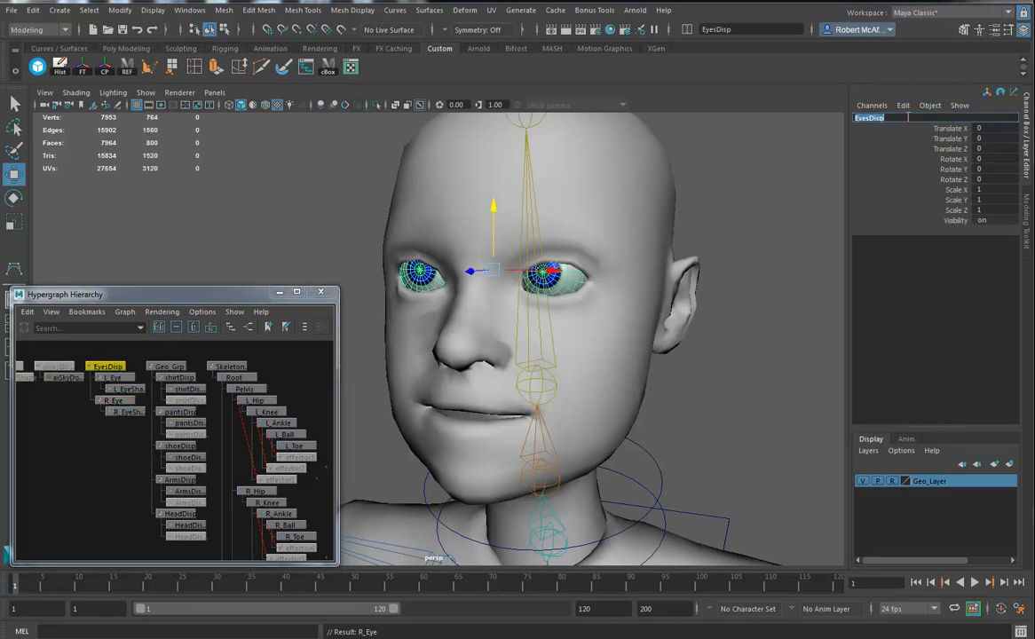
{"action": "left_click", "coordinate": [898, 130]}
{"action": "left_click", "coordinate": [904, 118]}
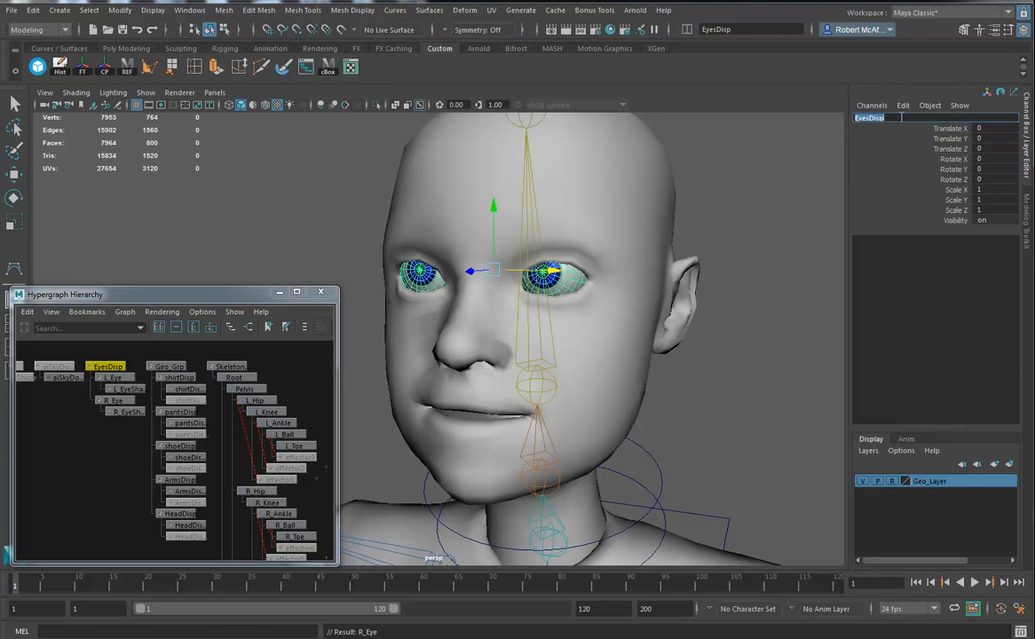
{"action": "left_click", "coordinate": [904, 117]}
{"action": "type", "text": "_Grp"}
{"action": "key", "text": "Return"}
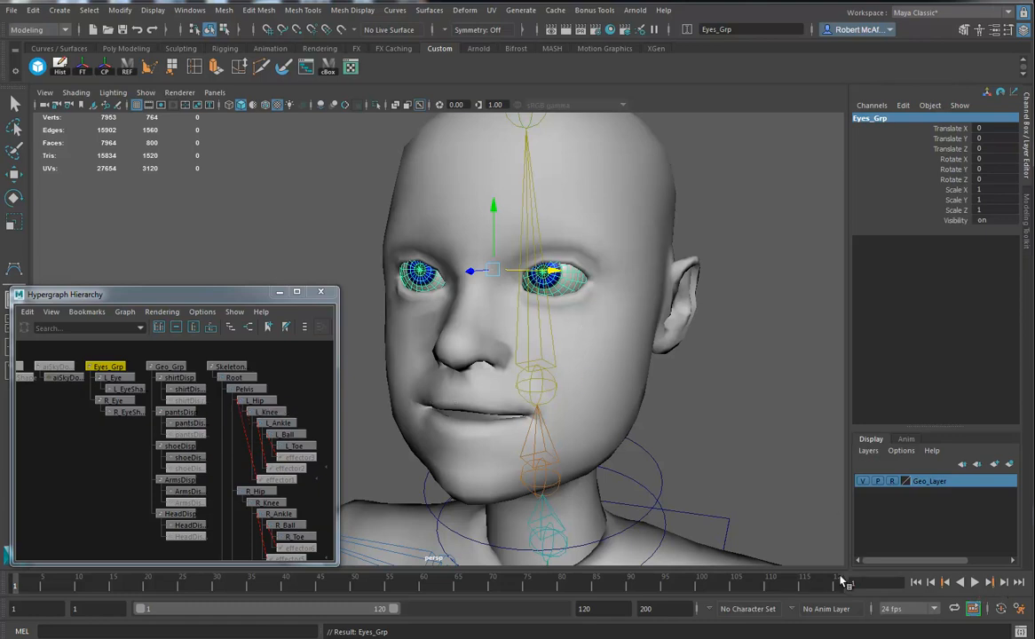
- Hide Geo_Layer and snap the pivot of Eyes_Grp to the Neck3 joint at the base of the head
{"action": "left_click", "coordinate": [864, 481]}
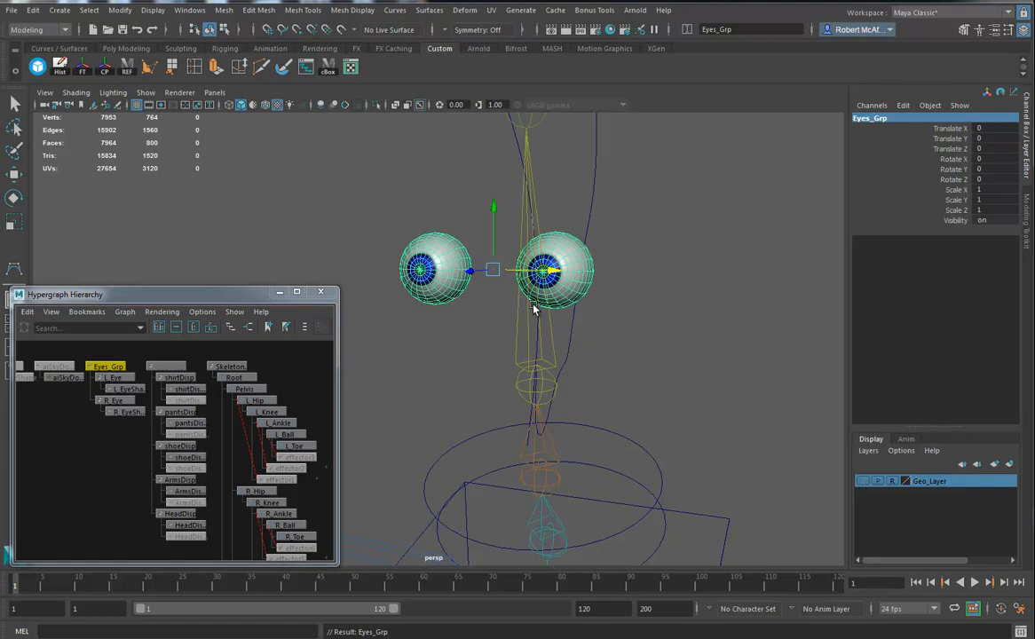
{"action": "key", "text": "d"}
{"action": "key", "text": "v"}
{"action": "middle_click_drag", "start_coordinate": [507, 299], "coordinate": [542, 398]}
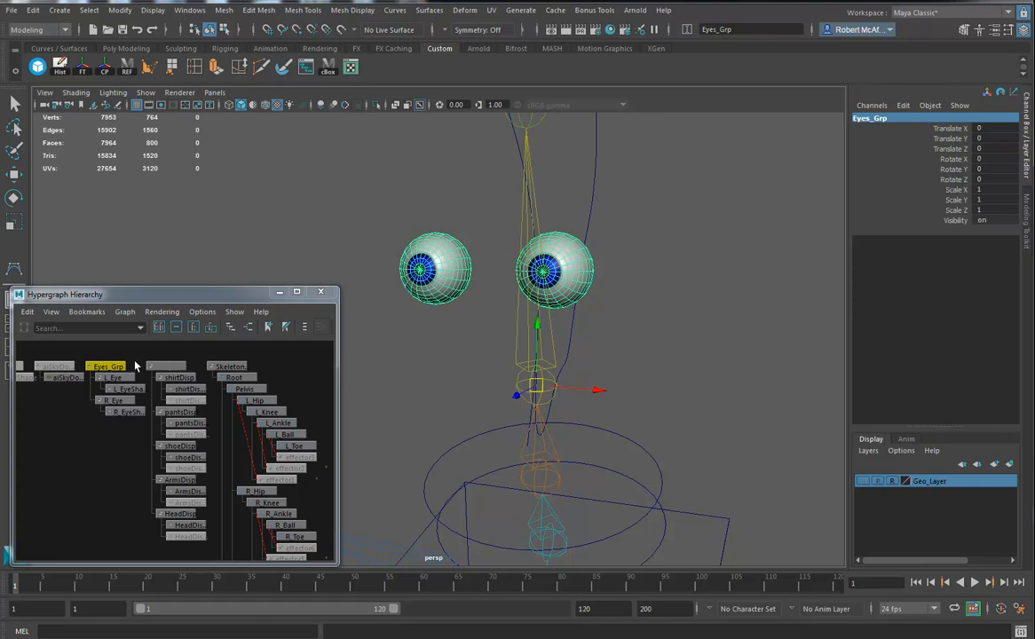
- Parent-constrain Eyes_Grp to the Neck3 joint, using the Rigging menu set
{"action": "middle_click_drag", "start_coordinate": [643, 330], "coordinate": [617, 377], "text": "alt"}
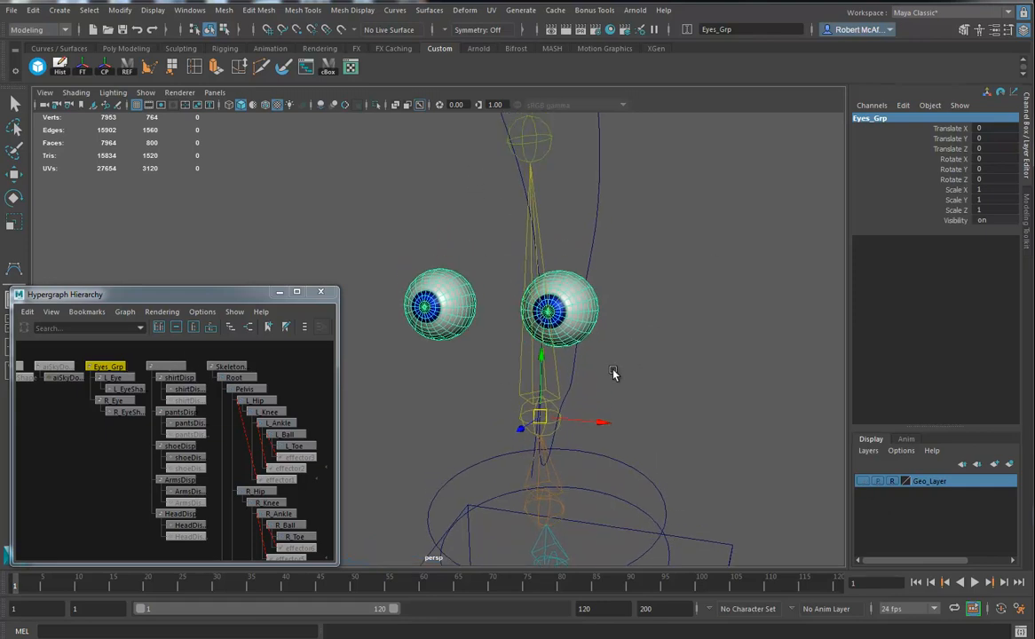
{"action": "left_click", "coordinate": [532, 213]}
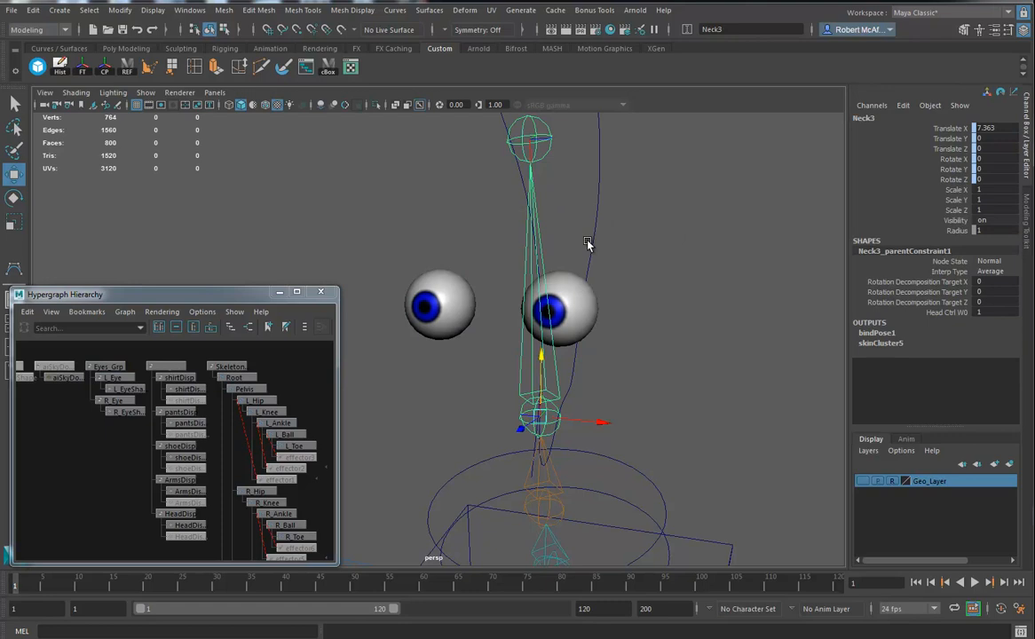
{"action": "left_click", "coordinate": [115, 372], "text": "shift"}
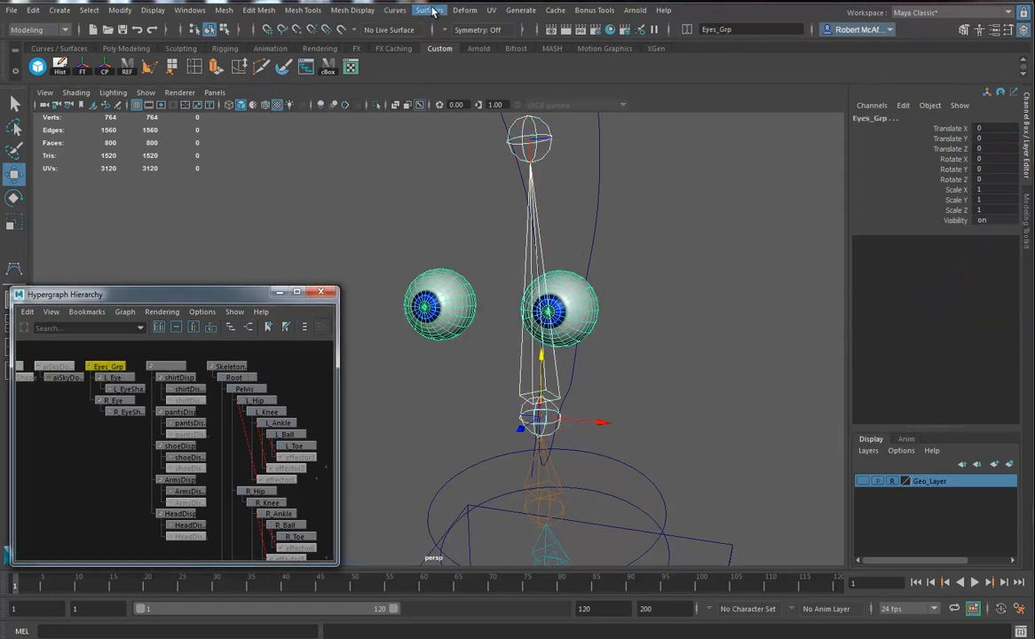
{"action": "left_click", "coordinate": [62, 31]}
{"action": "left_click", "coordinate": [32, 54]}
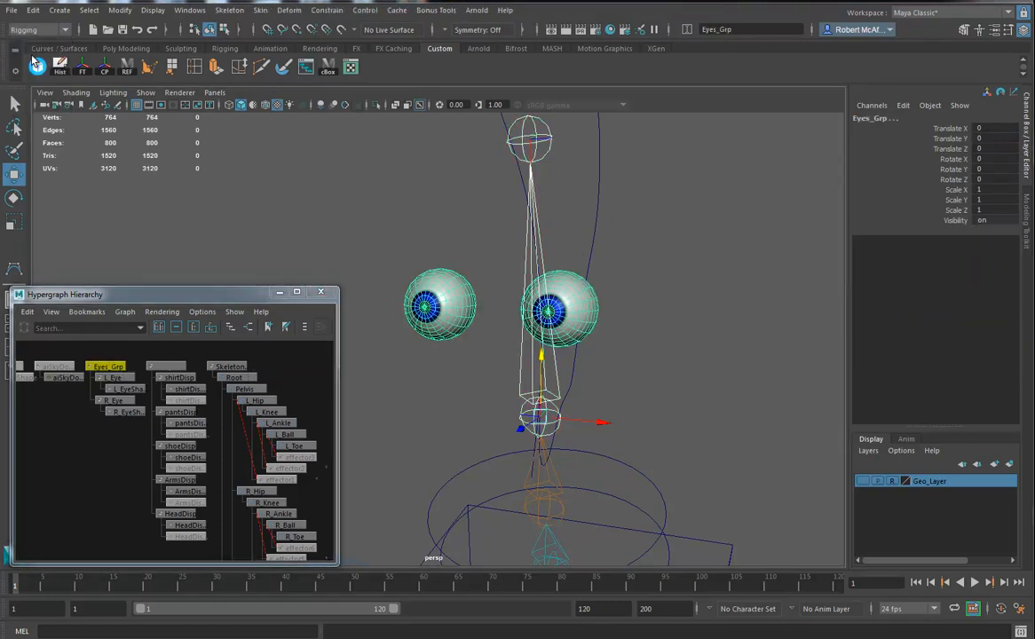
{"action": "left_click", "coordinate": [326, 10]}
{"action": "left_click", "coordinate": [337, 40]}
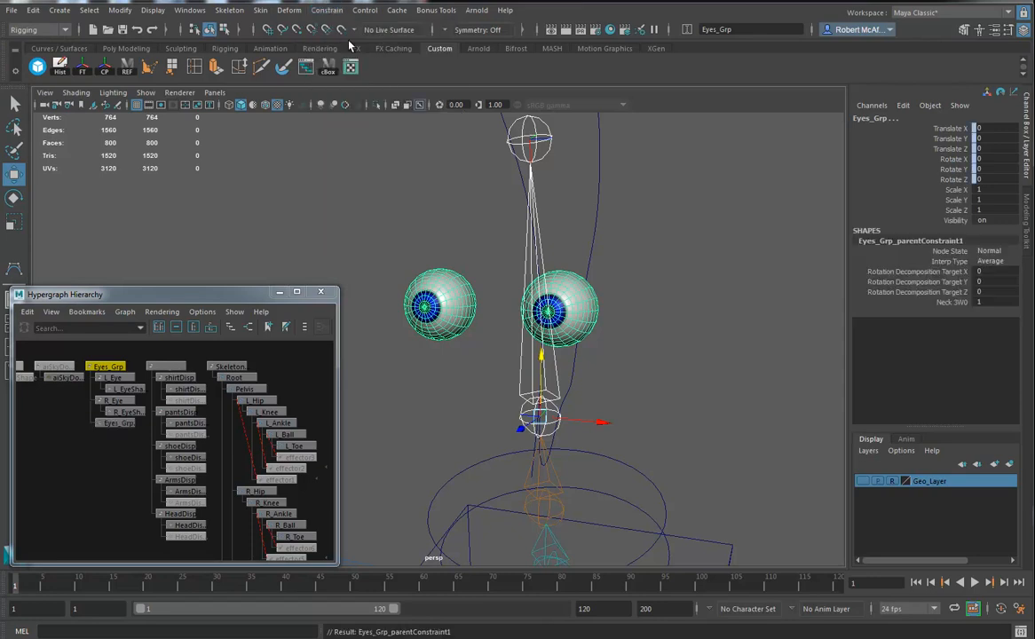
- Test whether the eyes follow the head by rotating Head_Ctrl, and undo the rotation
{"action": "right_click_drag", "start_coordinate": [679, 364], "coordinate": [588, 350], "text": "alt"}
{"action": "left_click", "coordinate": [558, 307]}
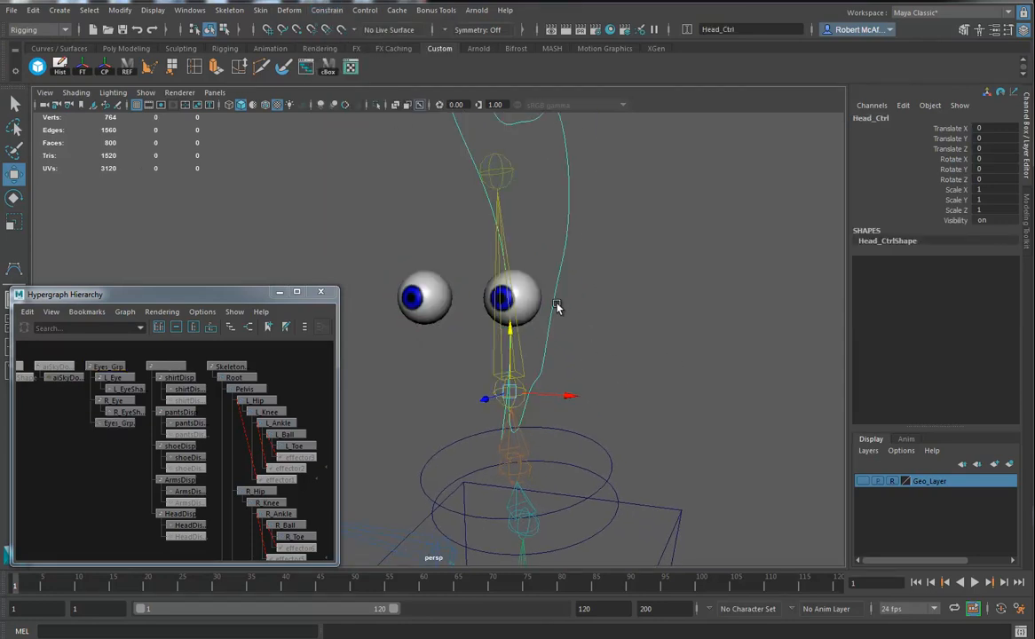
{"action": "key", "text": "e"}
{"action": "left_click_drag", "start_coordinate": [539, 323], "coordinate": [534, 356]}
{"action": "key", "text": "ctrl+z"}
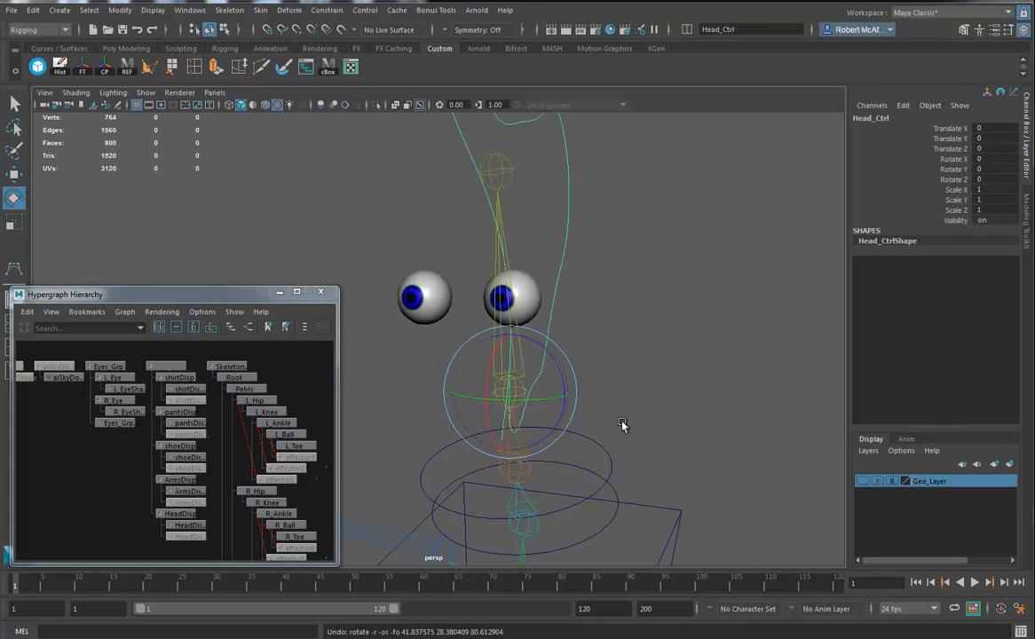
{"action": "middle_click_drag", "start_coordinate": [599, 346], "coordinate": [662, 385], "text": "alt"}
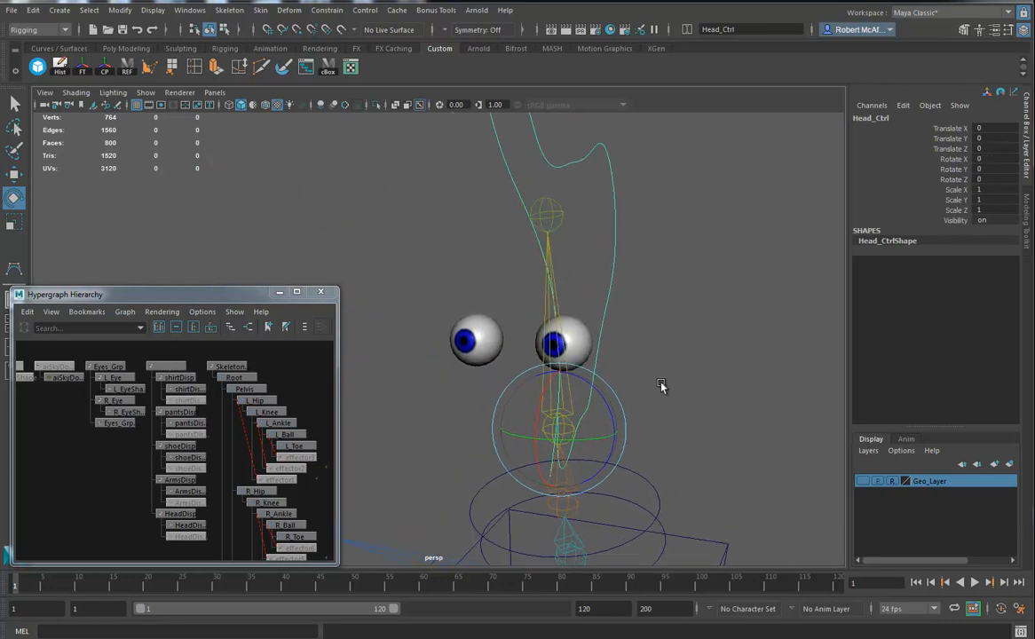
- Show Geo_Layer again and switch to the side view with empty space framed in front of the face
{"action": "left_click", "coordinate": [861, 481]}
{"action": "left_click_drag", "start_coordinate": [813, 471], "coordinate": [761, 417], "text": "alt"}
{"action": "right_click_drag", "start_coordinate": [761, 417], "coordinate": [547, 407], "text": "alt"}
{"action": "left_click_drag", "start_coordinate": [547, 407], "coordinate": [544, 372], "text": "alt"}
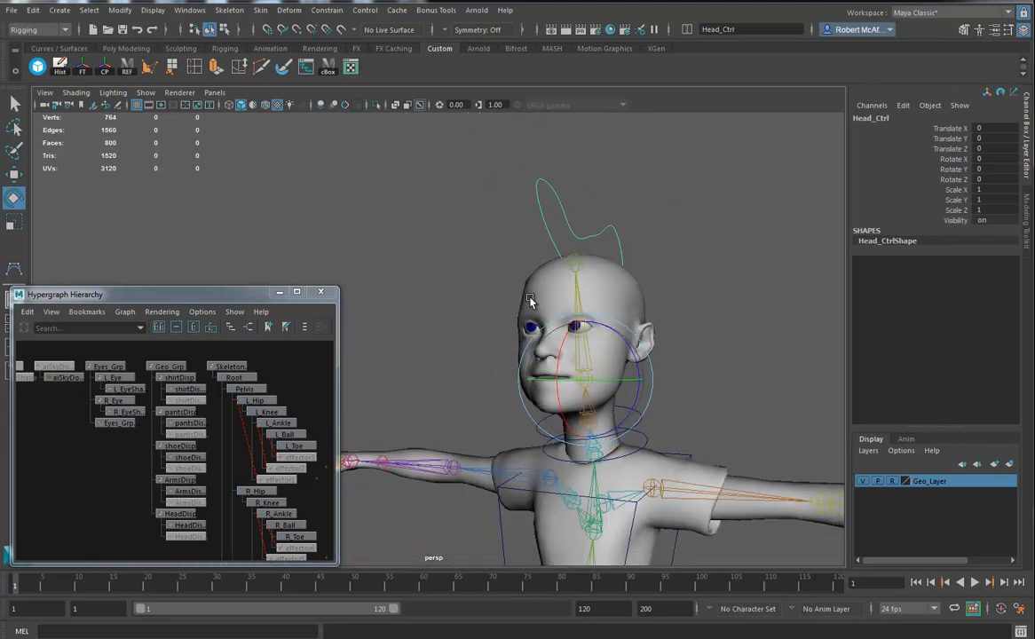
{"action": "middle_click_drag", "start_coordinate": [684, 400], "coordinate": [730, 390], "text": "alt"}
{"action": "key", "text": "space"}
{"action": "left_click_drag", "start_coordinate": [599, 387], "coordinate": [649, 391]}
{"action": "scroll", "coordinate": [612, 380], "scroll_direction": "down", "scroll_amount": 5}
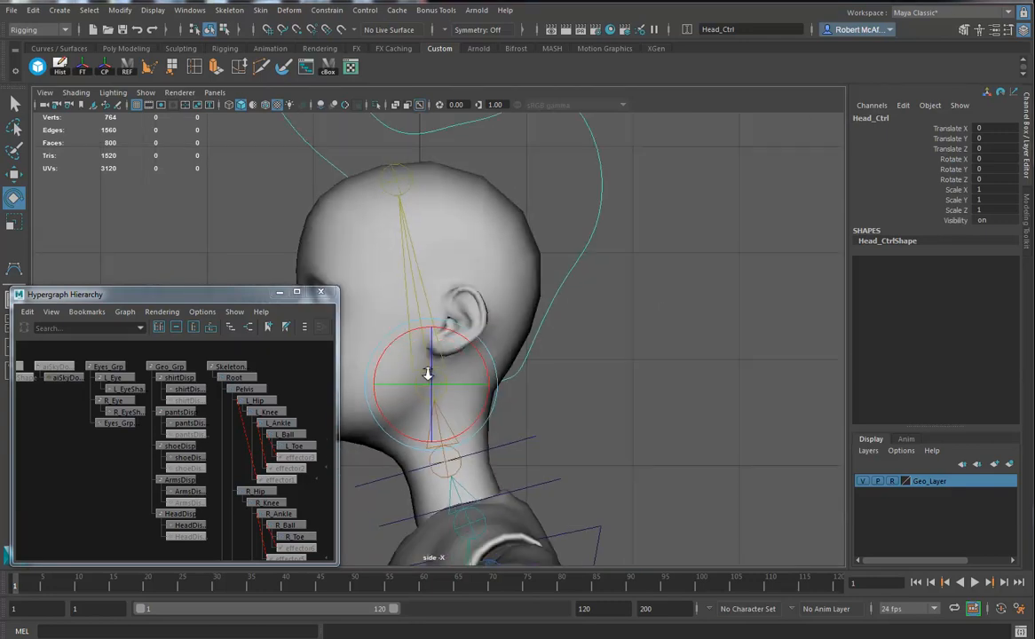
{"action": "middle_click_drag", "start_coordinate": [420, 337], "coordinate": [642, 334], "text": "alt"}
{"action": "middle_click_drag", "start_coordinate": [361, 370], "coordinate": [663, 336], "text": "alt"}
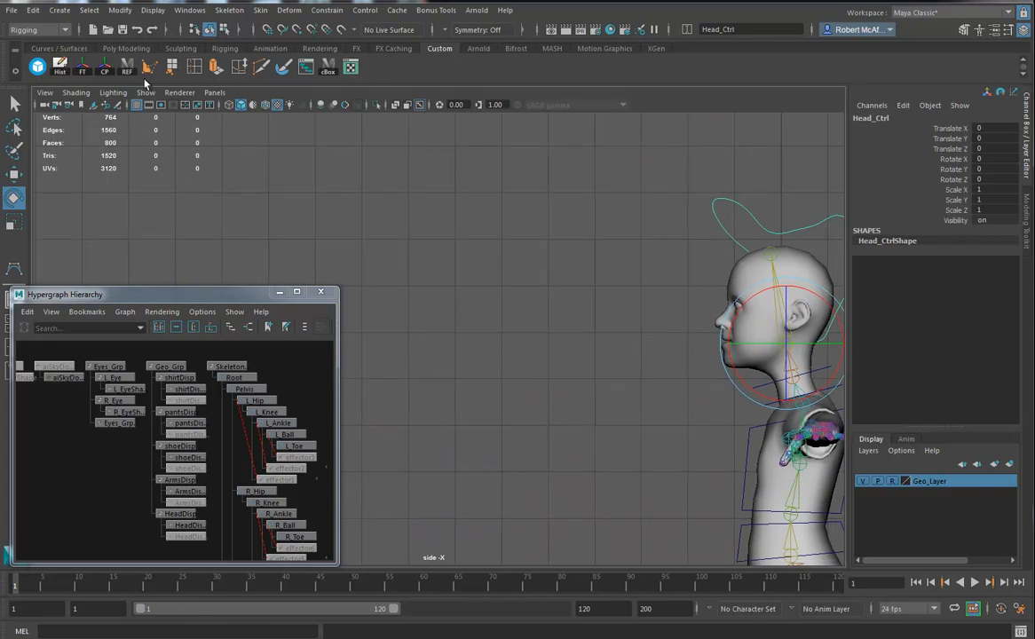
- Draw a closed rabbit-shaped curve in front of the character's face at about eye height in the side view
{"action": "left_click", "coordinate": [21, 270]}
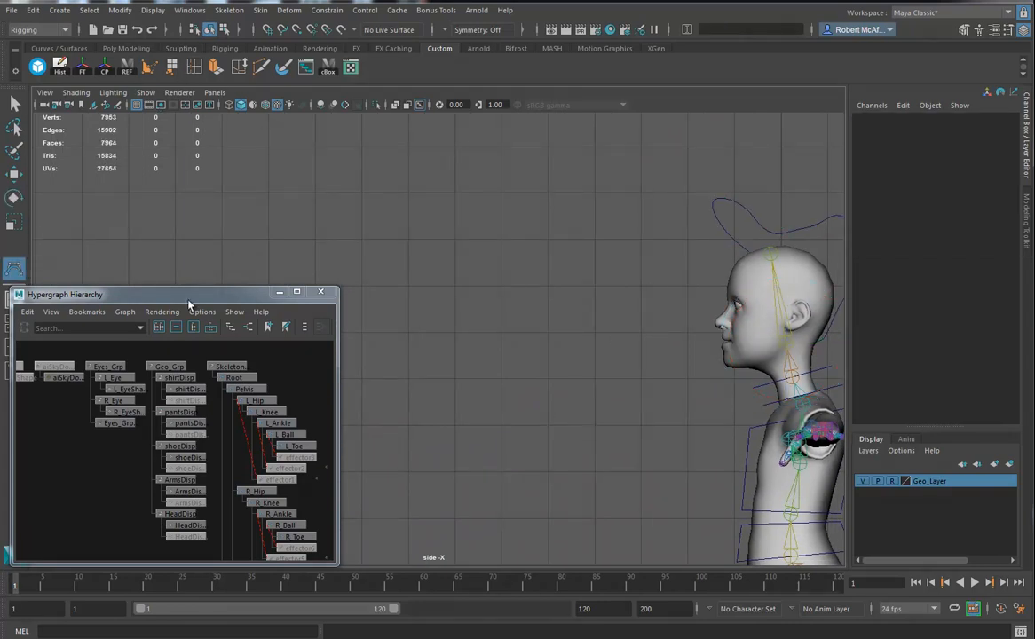
{"action": "middle_click_drag", "start_coordinate": [458, 311], "coordinate": [497, 306], "text": "alt"}
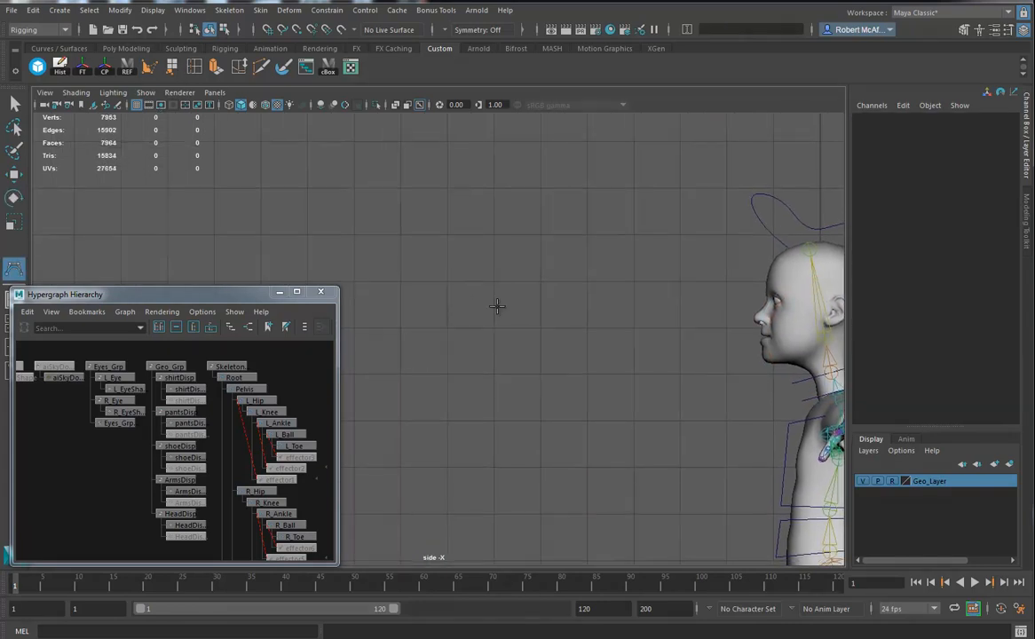
{"action": "left_click", "coordinate": [387, 306]}
{"action": "left_click", "coordinate": [370, 303]}
{"action": "left_click", "coordinate": [370, 295]}
{"action": "left_click", "coordinate": [380, 289]}
{"action": "left_click", "coordinate": [366, 272]}
{"action": "left_click", "coordinate": [355, 257]}
{"action": "left_click", "coordinate": [360, 240]}
{"action": "left_click", "coordinate": [371, 254]}
{"action": "left_click", "coordinate": [385, 282]}
{"action": "left_click", "coordinate": [386, 287]}
{"action": "left_click", "coordinate": [386, 262]}
{"action": "left_click", "coordinate": [384, 242]}
{"action": "left_click", "coordinate": [392, 239]}
{"action": "left_click", "coordinate": [392, 263]}
{"action": "left_click", "coordinate": [393, 285]}
{"action": "left_click", "coordinate": [401, 287]}
{"action": "left_click", "coordinate": [410, 289]}
{"action": "left_click", "coordinate": [426, 287]}
{"action": "left_click", "coordinate": [442, 290]}
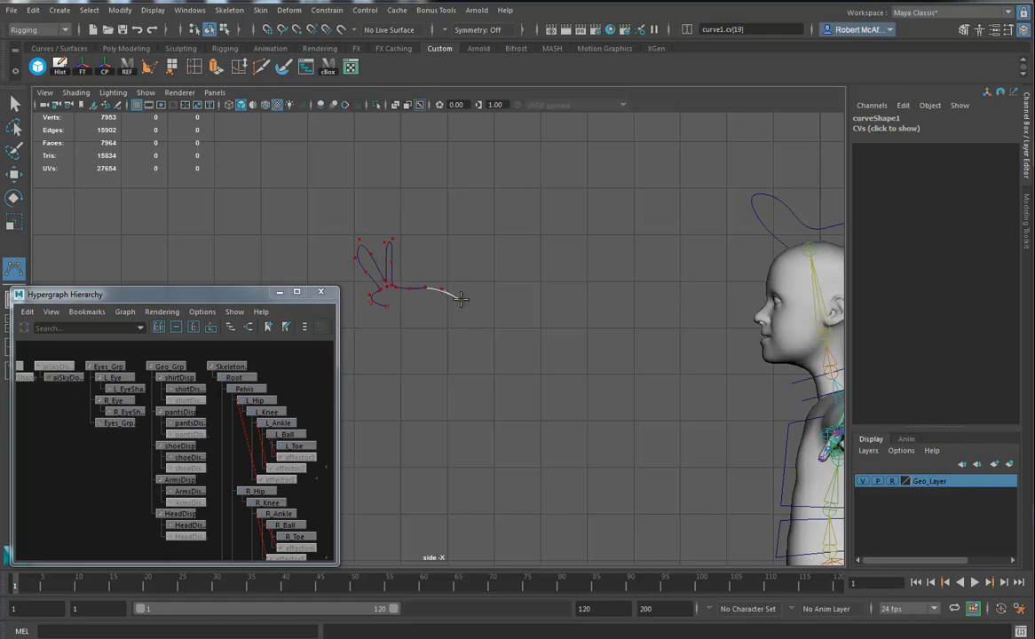
{"action": "left_click", "coordinate": [463, 281]}
{"action": "left_click", "coordinate": [470, 280]}
{"action": "left_click", "coordinate": [475, 286]}
{"action": "left_click", "coordinate": [471, 296]}
{"action": "left_click", "coordinate": [467, 306]}
{"action": "left_click", "coordinate": [427, 327]}
{"action": "left_click", "coordinate": [409, 328]}
{"action": "left_click", "coordinate": [391, 320]}
{"action": "key", "text": "w"}
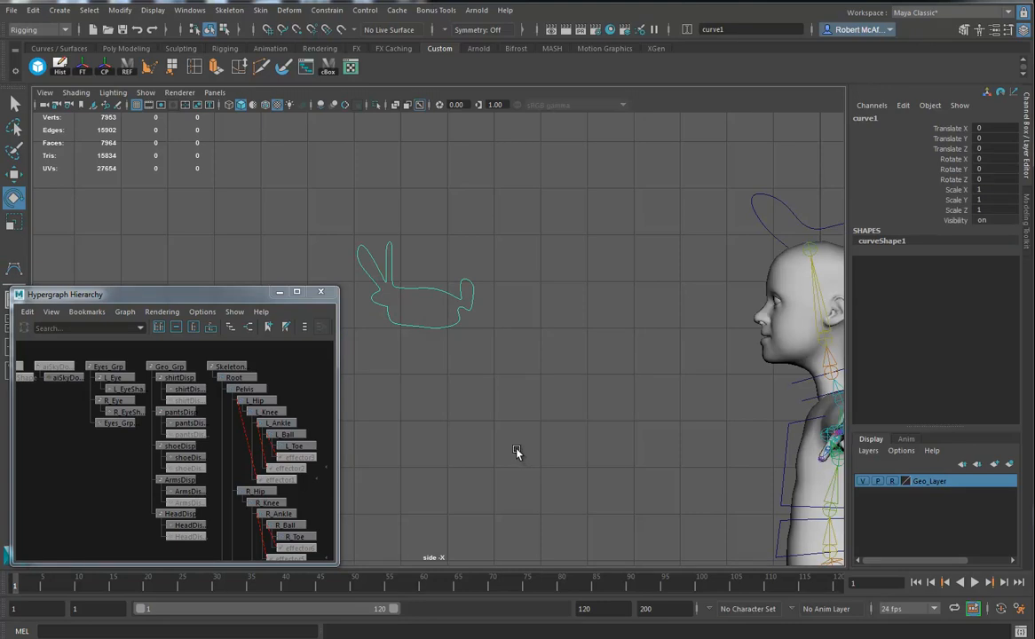
- Center the pivot of the rabbit-shaped curve and rename it Eye_Interest
{"action": "left_click", "coordinate": [106, 71]}
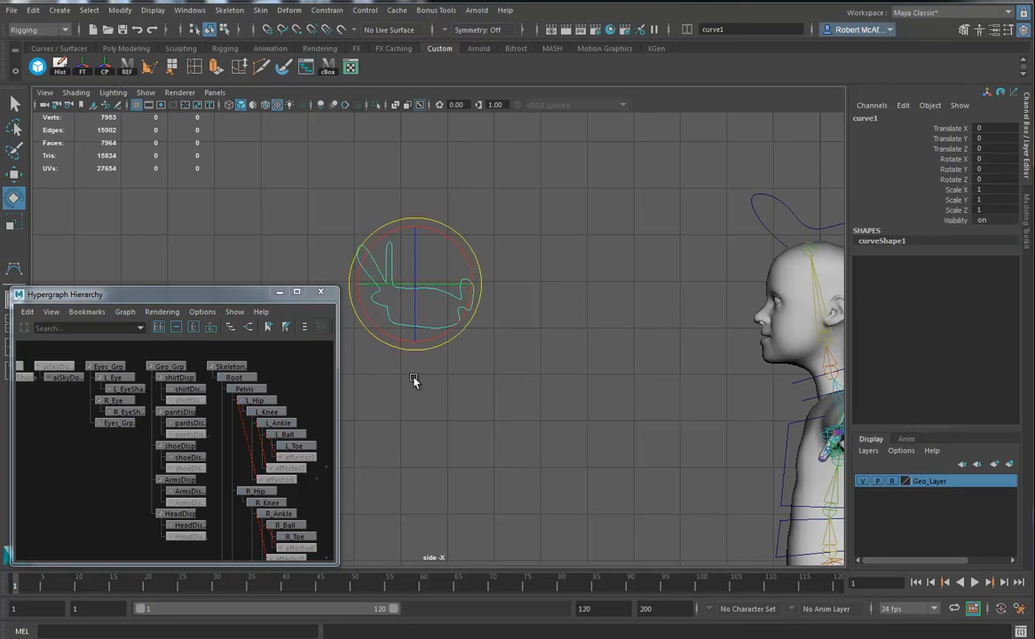
{"action": "double_click", "coordinate": [895, 119]}
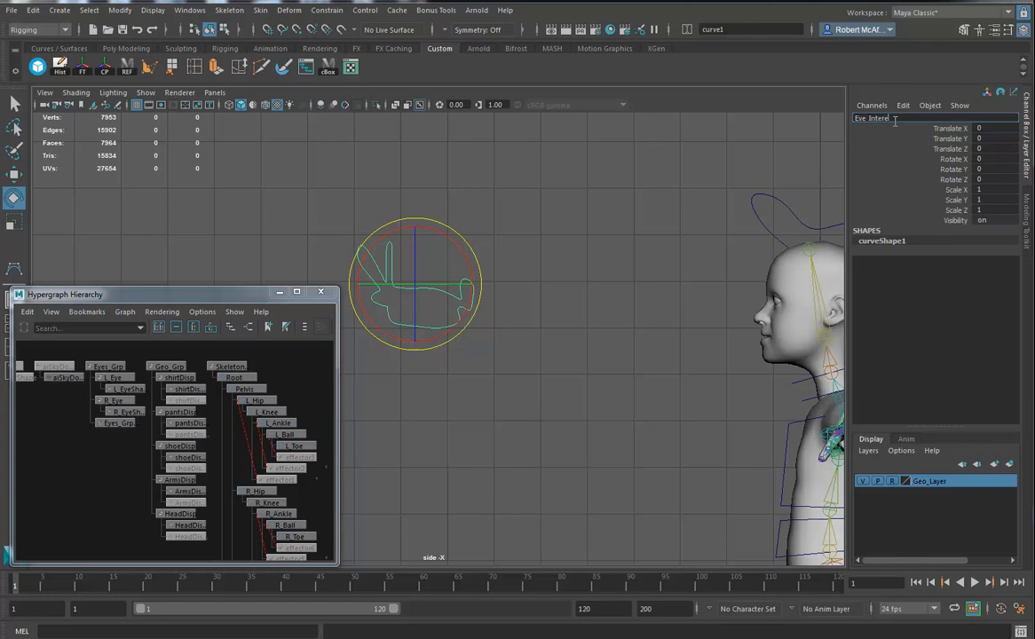
{"action": "key", "text": "Return"}
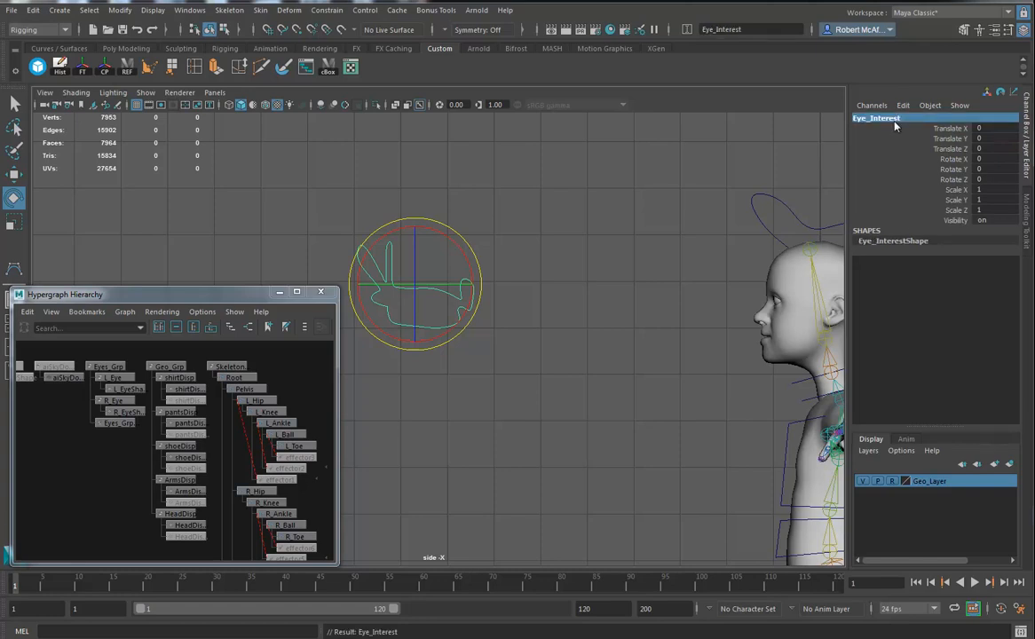
{"action": "middle_click_drag", "start_coordinate": [660, 332], "coordinate": [649, 333], "text": "alt"}
{"action": "right_click_drag", "start_coordinate": [649, 333], "coordinate": [604, 335], "text": "alt"}
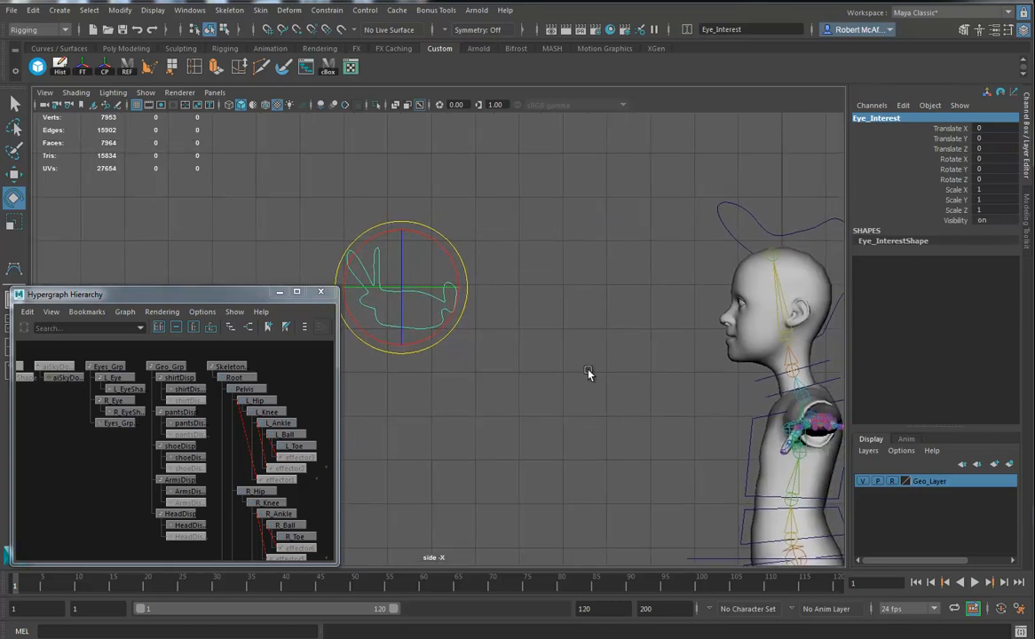
- In the perspective view, center the pivots of both L_Eye and R_Eye
{"action": "key", "text": "space"}
{"action": "left_click_drag", "start_coordinate": [582, 365], "coordinate": [576, 335]}
{"action": "left_click_drag", "start_coordinate": [579, 412], "coordinate": [579, 282], "text": "alt"}
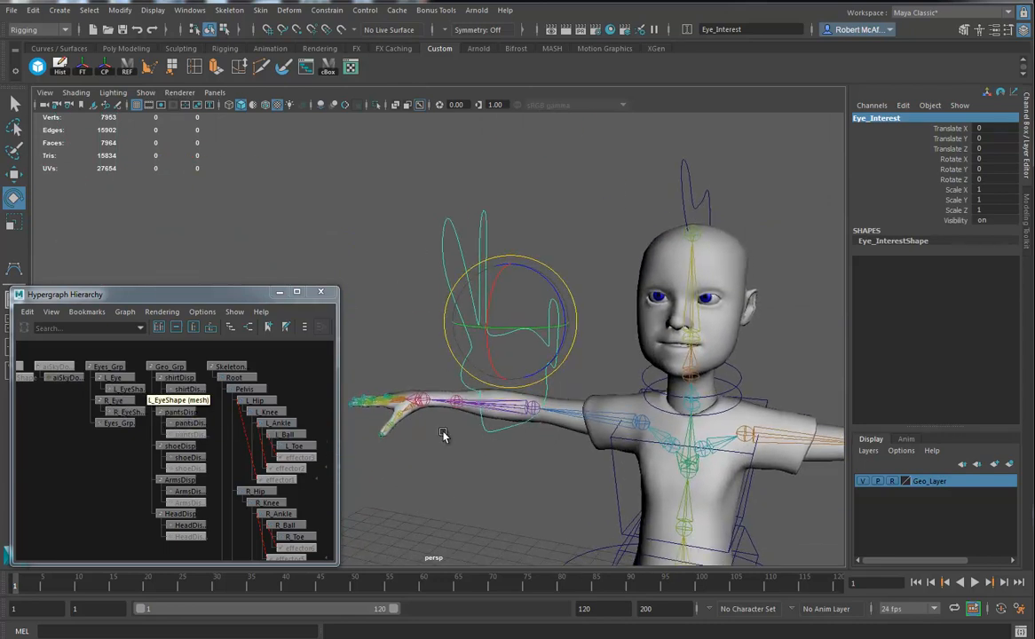
{"action": "left_click_drag", "start_coordinate": [371, 418], "coordinate": [548, 332], "text": "alt"}
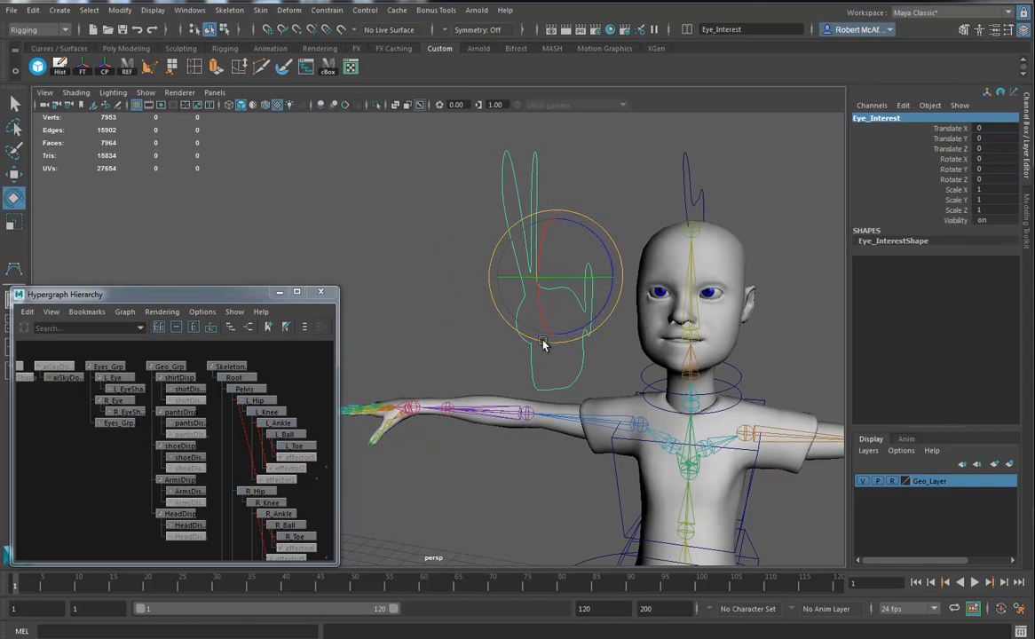
{"action": "left_click", "coordinate": [660, 294]}
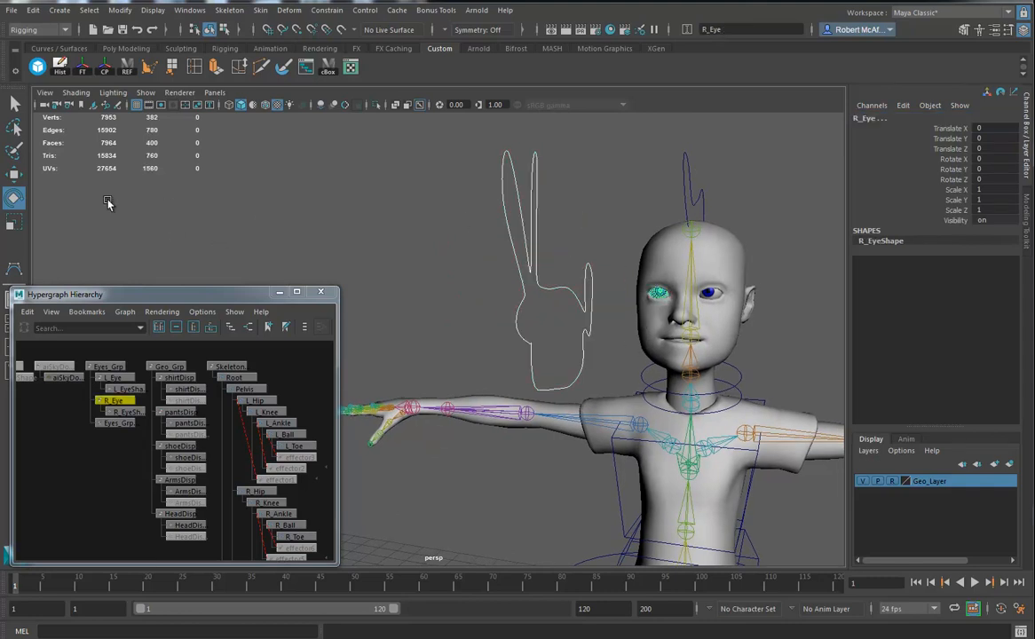
{"action": "left_click", "coordinate": [13, 174]}
{"action": "left_click_drag", "start_coordinate": [636, 369], "coordinate": [710, 424], "text": "alt"}
{"action": "right_click_drag", "start_coordinate": [710, 424], "coordinate": [437, 392], "text": "alt"}
{"action": "mouse_move", "coordinate": [484, 390]}
{"action": "middle_mouse_down", "text": "alt"}
{"action": "mouse_move", "coordinate": [509, 272]}
{"action": "mouse_move", "coordinate": [481, 376]}
{"action": "middle_mouse_up", "text": "alt"}
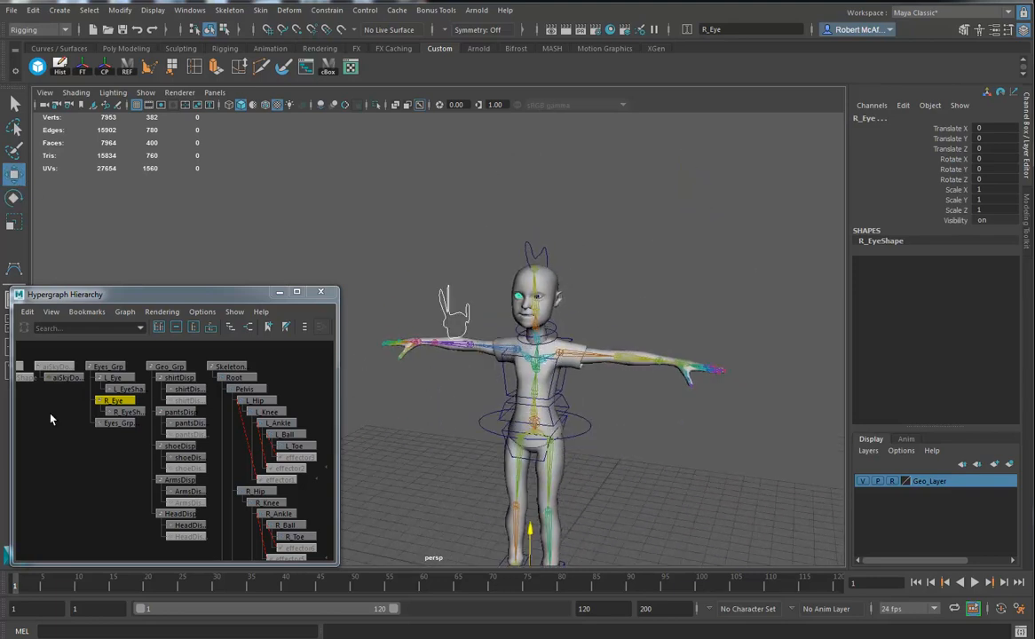
{"action": "left_click", "coordinate": [103, 378], "text": "shift"}
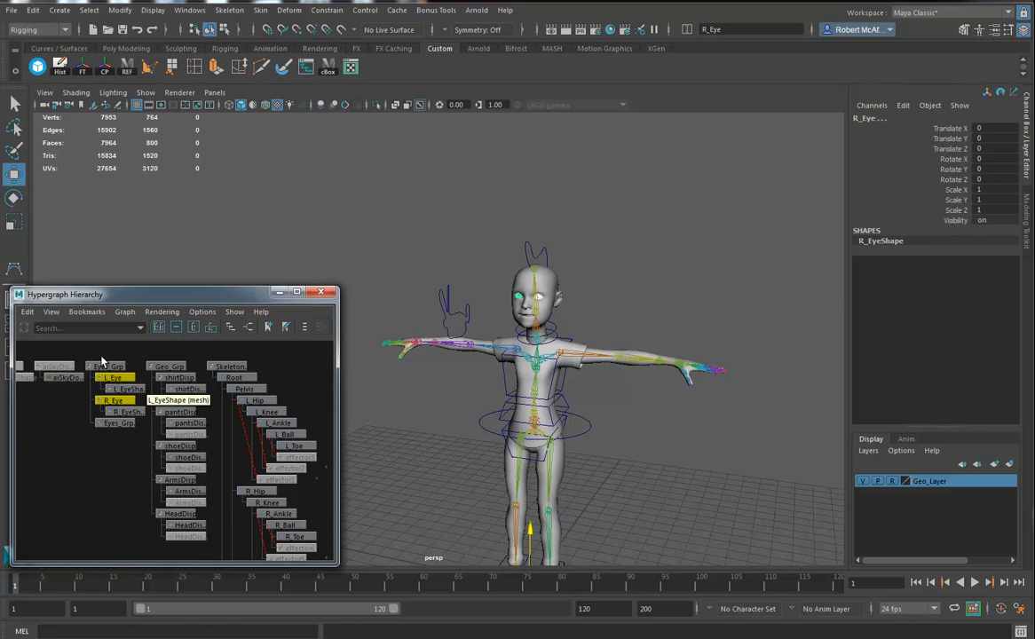
{"action": "left_click", "coordinate": [104, 68]}
{"action": "right_click_drag", "start_coordinate": [488, 405], "coordinate": [657, 424], "text": "alt"}
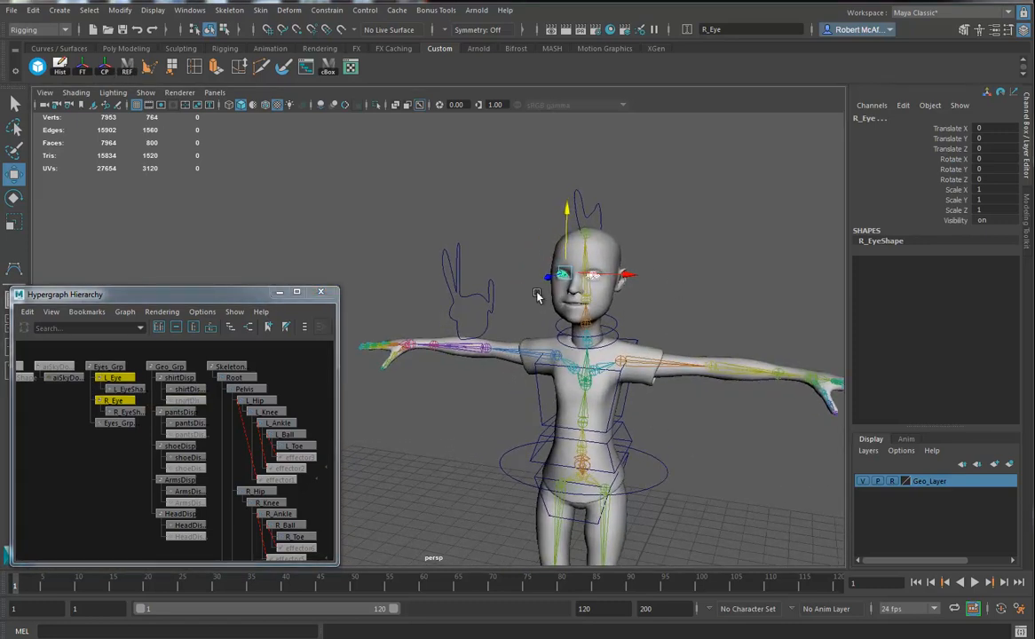
- Aim-constrain R_Eye to the Eye_Interest curve with an aim vector of 0, 0, 1
{"action": "left_click", "coordinate": [491, 299]}
{"action": "left_click_drag", "start_coordinate": [474, 276], "coordinate": [507, 310]}
{"action": "right_click_drag", "start_coordinate": [507, 310], "coordinate": [645, 333], "text": "alt"}
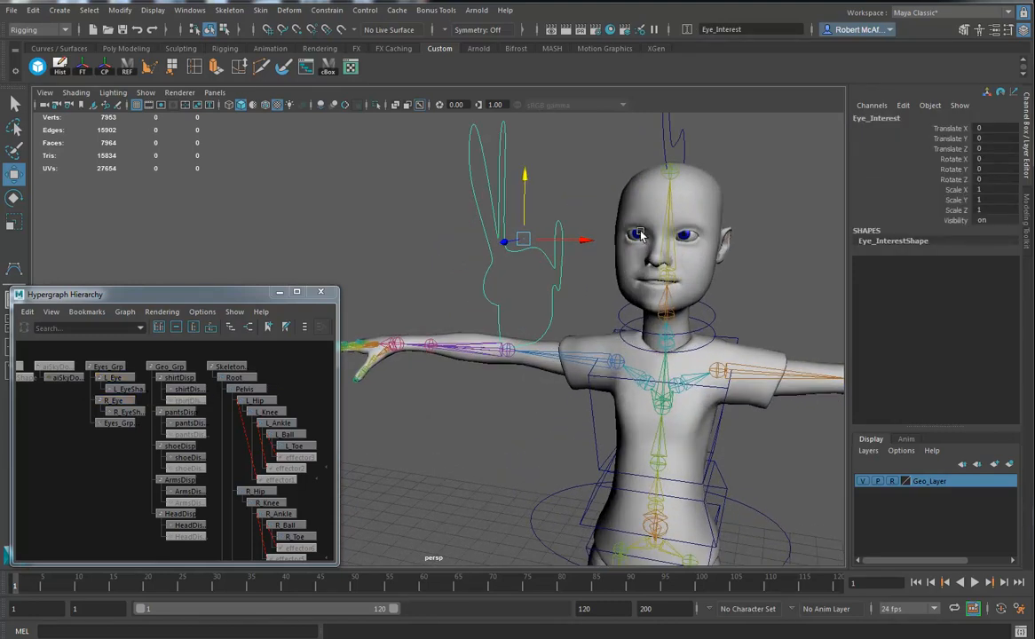
{"action": "left_click", "coordinate": [642, 233], "text": "shift"}
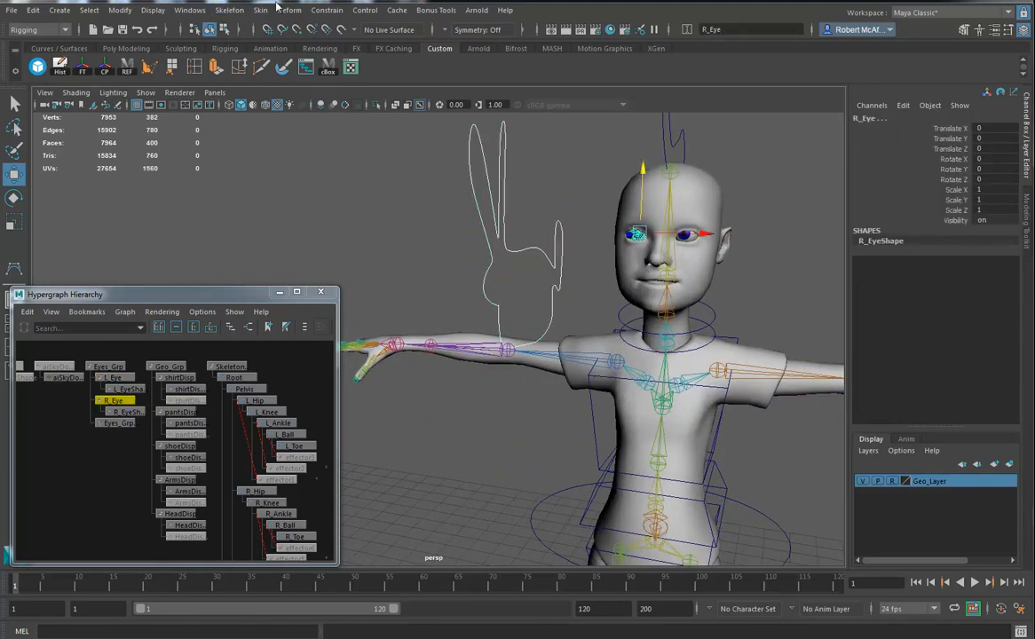
{"action": "left_click", "coordinate": [335, 10]}
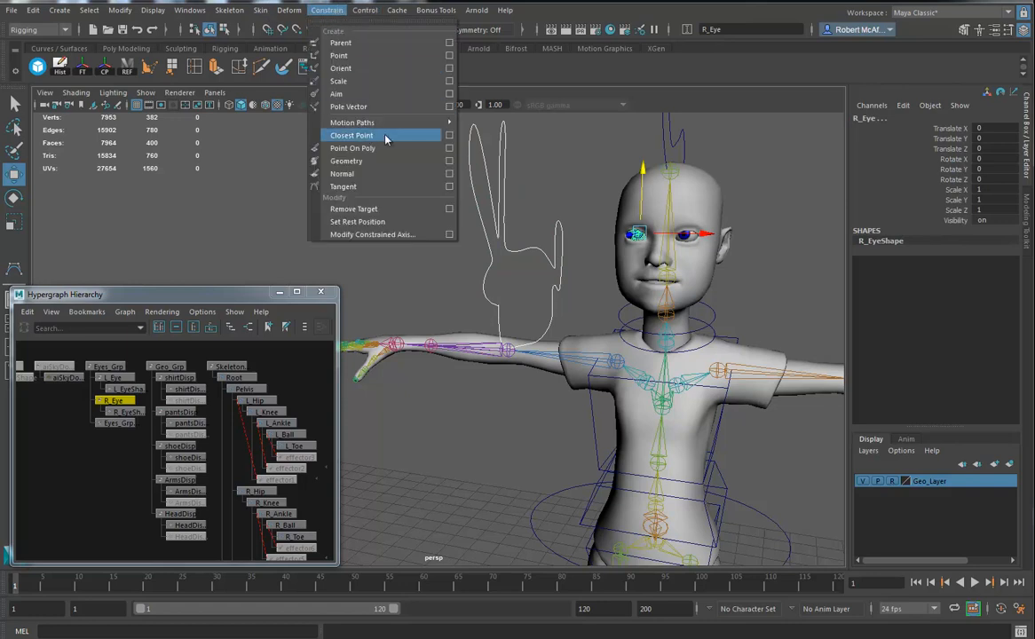
{"action": "mouse_move", "coordinate": [624, 242]}
{"action": "left_mouse_down", "text": "alt"}
{"action": "mouse_move", "coordinate": [616, 255]}
{"action": "mouse_move", "coordinate": [622, 245]}
{"action": "left_mouse_up", "text": "alt"}
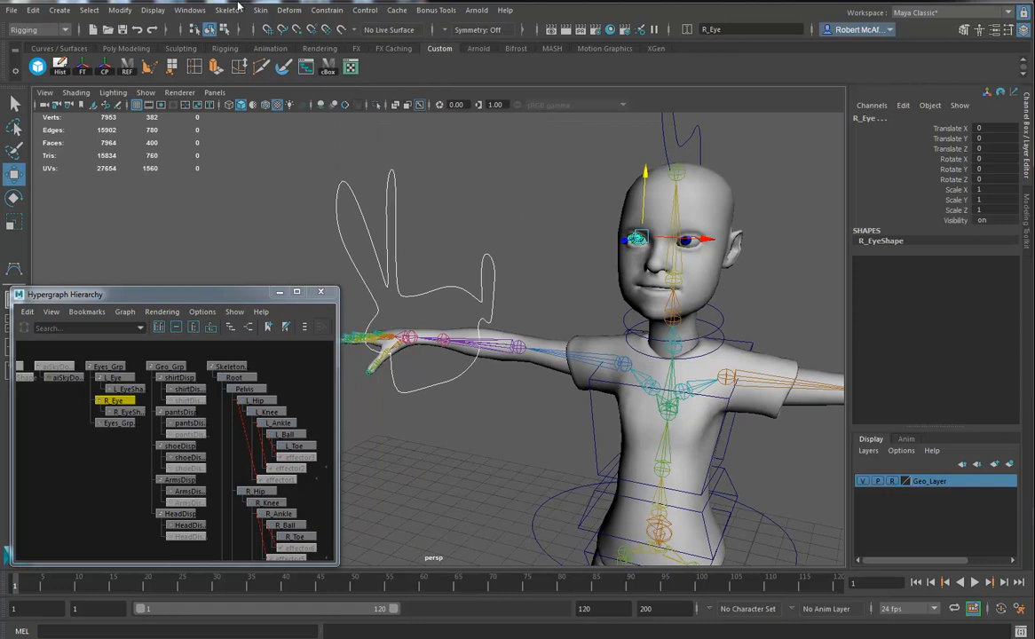
{"action": "left_click", "coordinate": [315, 11]}
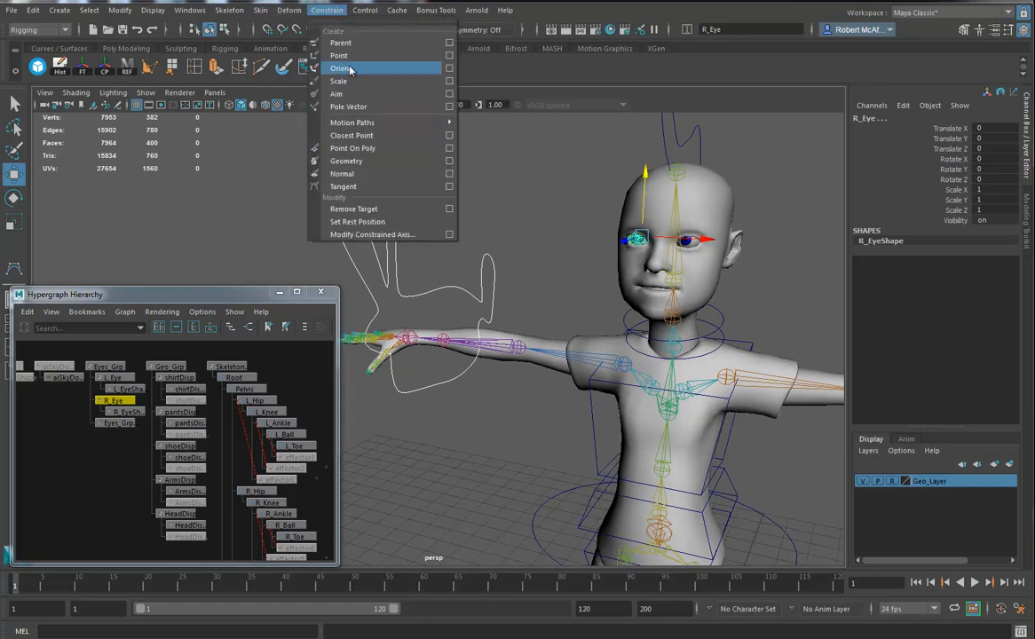
{"action": "left_click", "coordinate": [450, 93]}
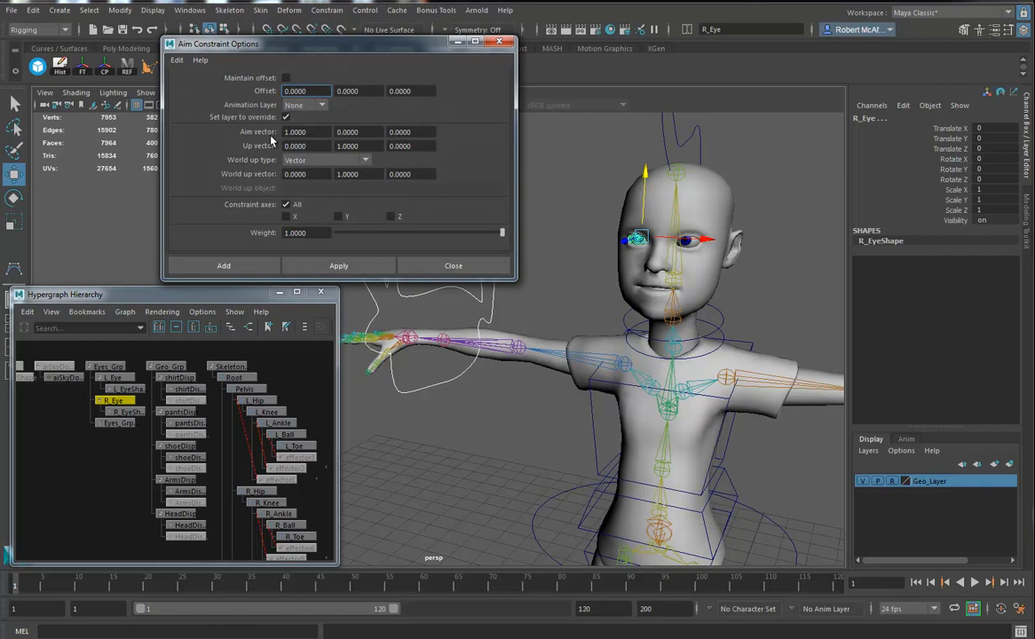
{"action": "left_click", "coordinate": [288, 131]}
{"action": "type", "text": "0"}
{"action": "left_click", "coordinate": [419, 133]}
{"action": "type", "text": "1"}
{"action": "key", "text": "Return"}
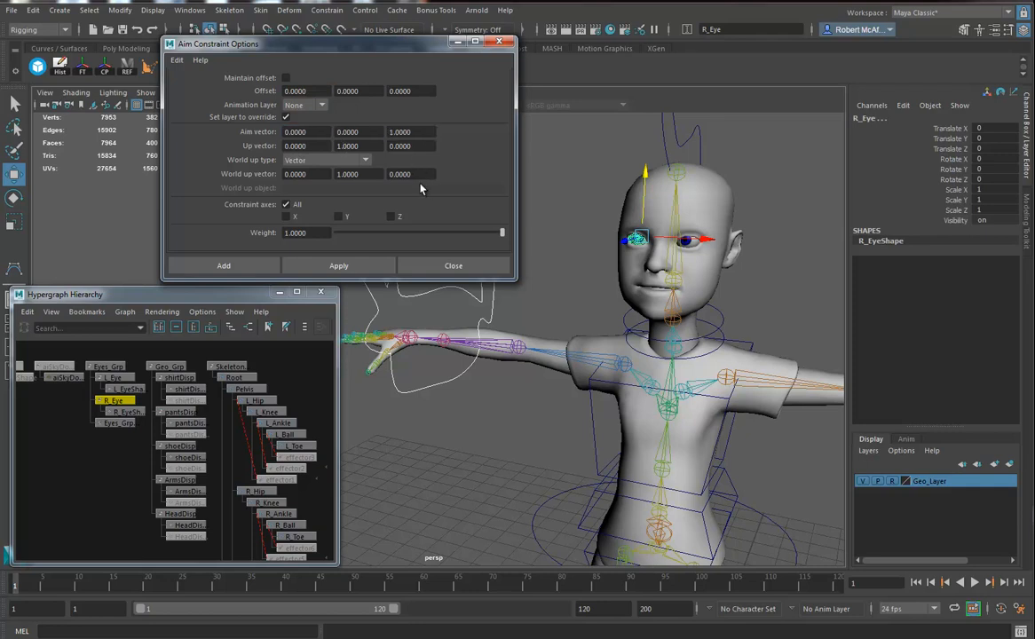
{"action": "left_click", "coordinate": [357, 269]}
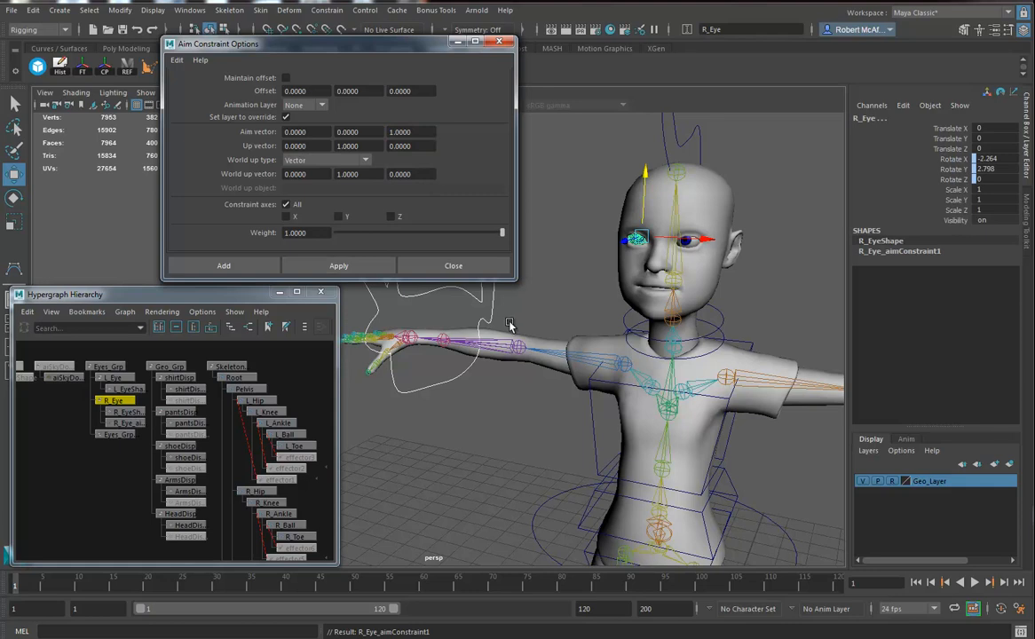
- Aim-constrain L_Eye to the Eye_Interest curve with the same settings and close the constraint options
{"action": "left_click", "coordinate": [434, 307]}
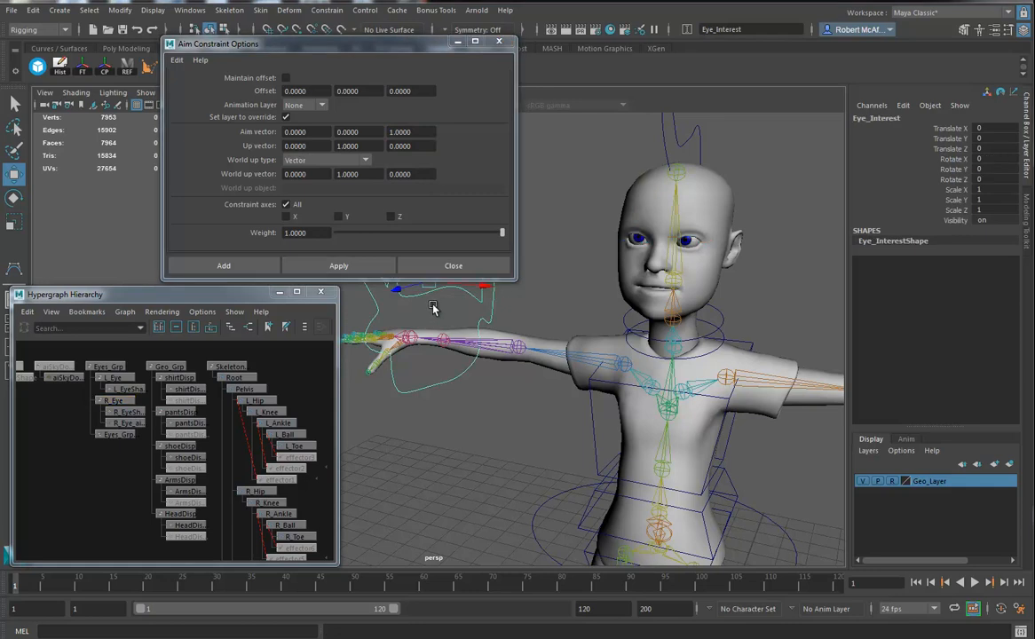
{"action": "left_click", "coordinate": [691, 241]}
{"action": "left_click", "coordinate": [340, 266]}
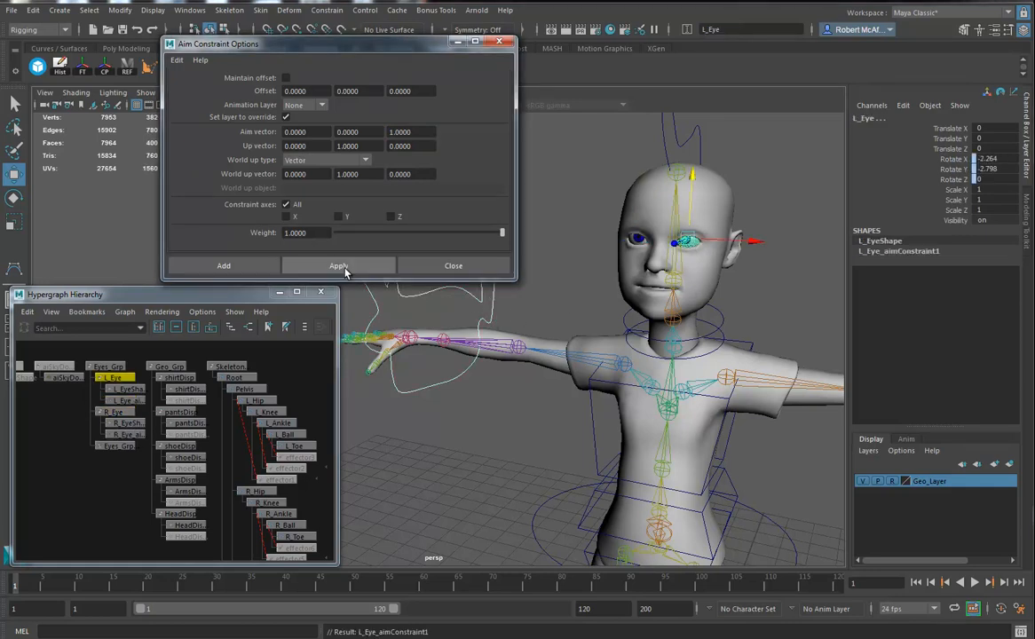
{"action": "left_click", "coordinate": [500, 42]}
- Test whether the eyes follow Eye_Interest by moving the curve, and undo the move
{"action": "left_click", "coordinate": [451, 291]}
{"action": "left_click_drag", "start_coordinate": [431, 281], "coordinate": [511, 317]}
{"action": "key", "text": "ctrl+z"}
{"action": "left_click_drag", "start_coordinate": [621, 330], "coordinate": [578, 312], "text": "alt"}
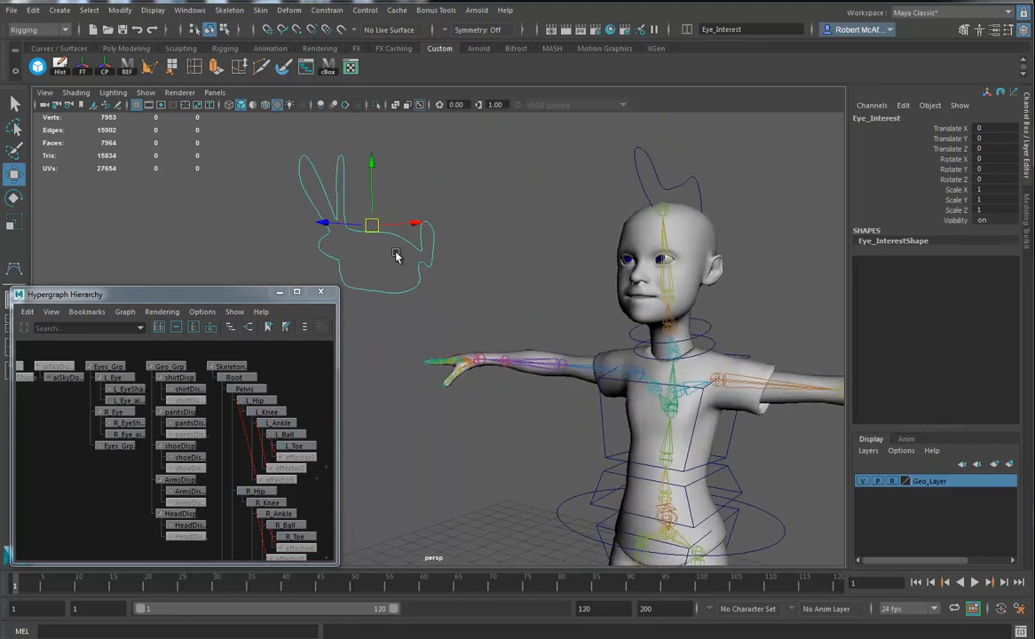
- Bring the Eye_Interest node into view in the Hypergraph and frame the head with the space above it in the front view
{"action": "scroll", "coordinate": [210, 445], "scroll_direction": "down", "scroll_amount": 3}
{"action": "middle_click_drag", "start_coordinate": [263, 438], "coordinate": [75, 446], "text": "alt"}
{"action": "right_click_drag", "start_coordinate": [75, 447], "coordinate": [226, 469], "text": "alt"}
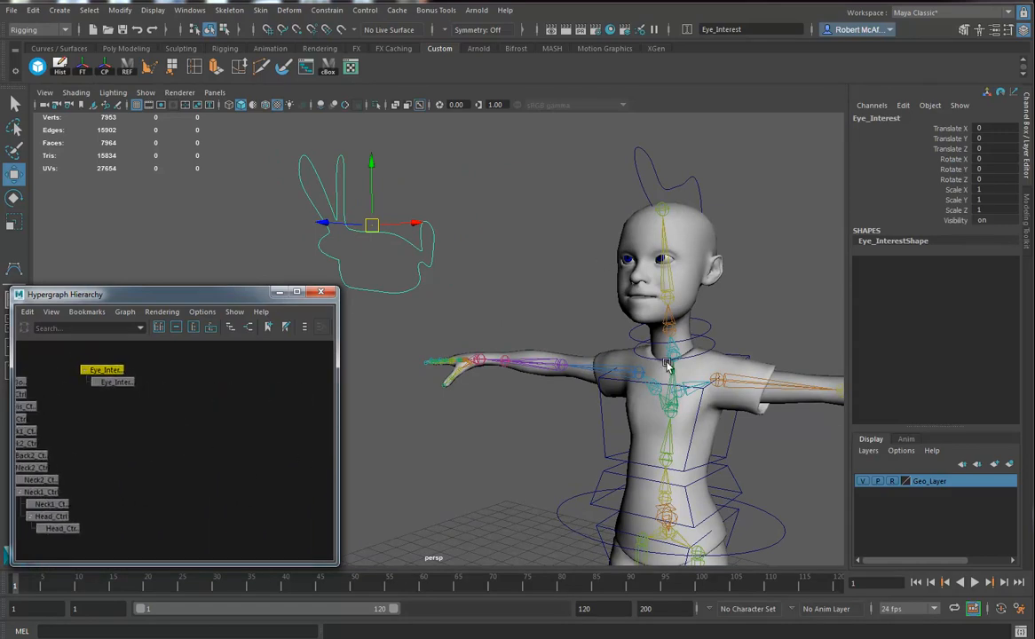
{"action": "key", "text": "space"}
{"action": "left_click_drag", "start_coordinate": [668, 371], "coordinate": [667, 399]}
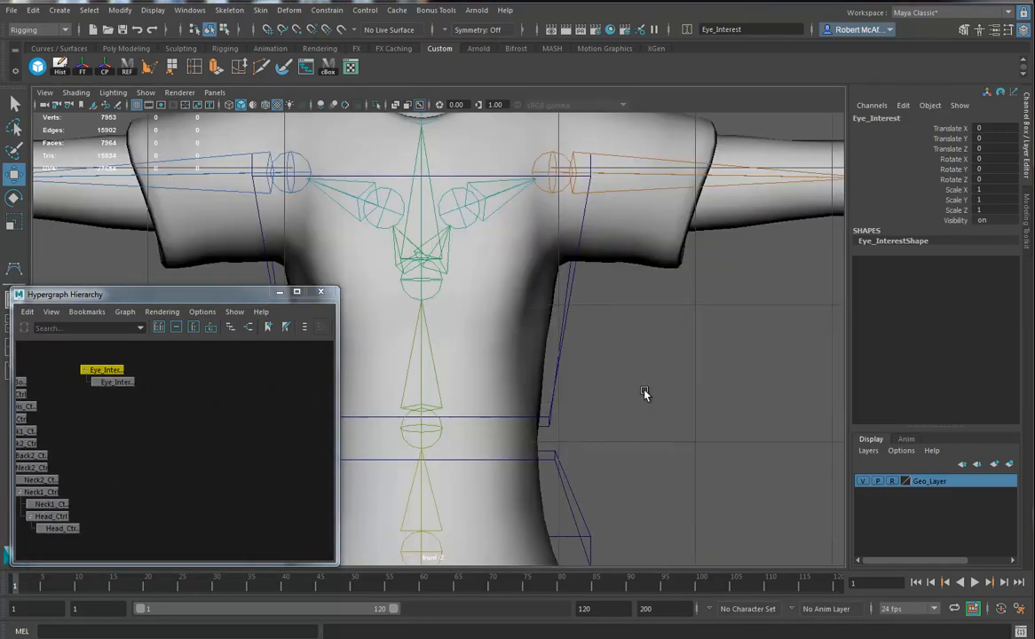
{"action": "right_click_drag", "start_coordinate": [666, 415], "coordinate": [475, 333], "text": "alt"}
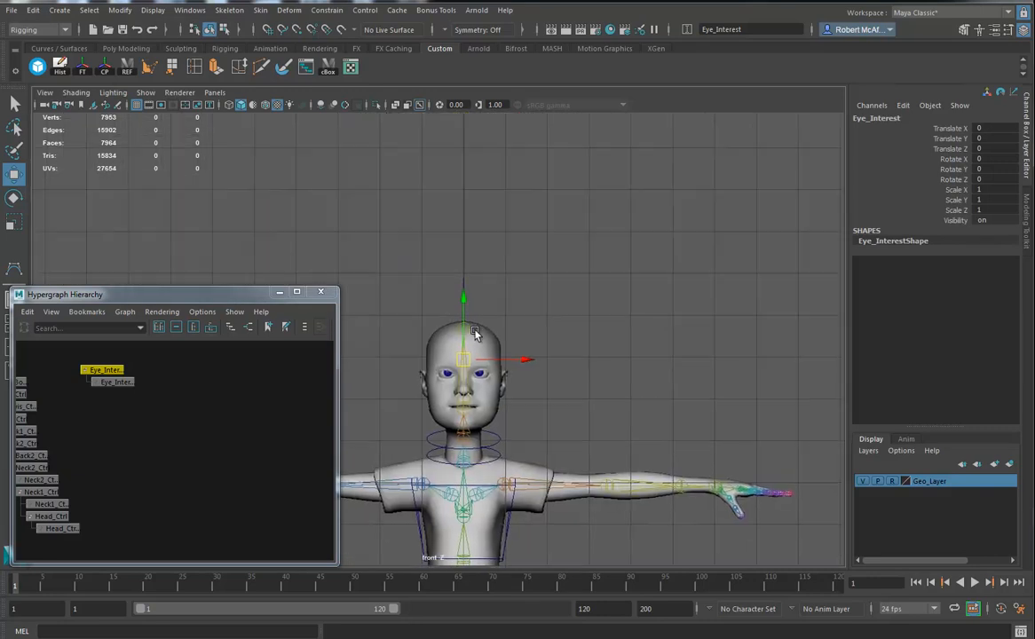
- Above the head, draw a grid-snapped curve forming an eye outline's lower edge, one rounded end and the upper edge up to its middle
{"action": "left_click", "coordinate": [14, 266]}
{"action": "right_click_drag", "start_coordinate": [547, 293], "coordinate": [564, 277], "text": "alt"}
{"action": "middle_click_drag", "start_coordinate": [564, 277], "coordinate": [607, 311], "text": "alt"}
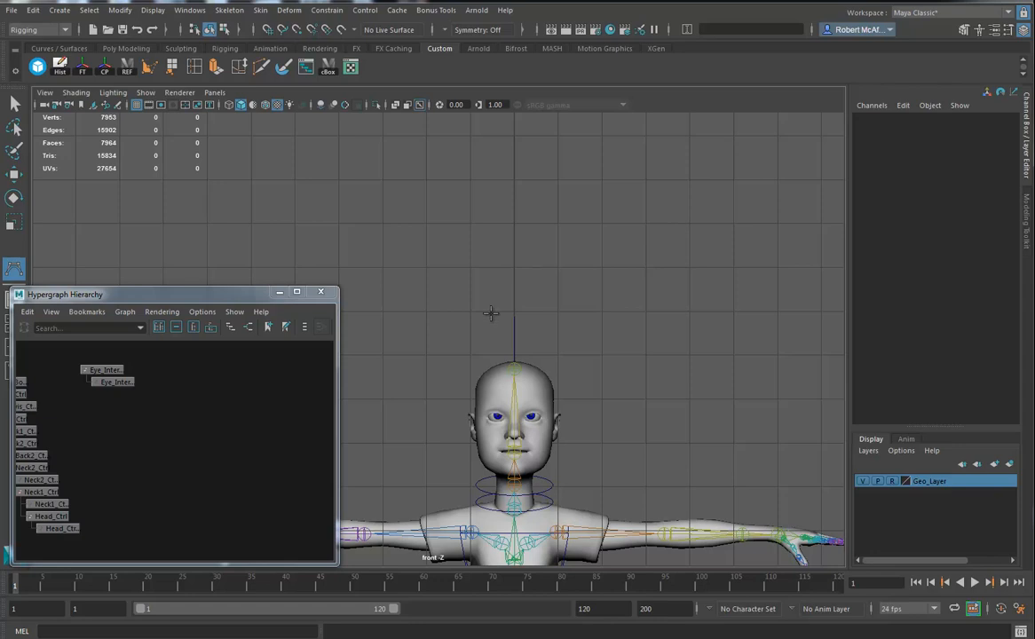
{"action": "key", "text": "x"}
{"action": "left_click", "coordinate": [383, 266]}
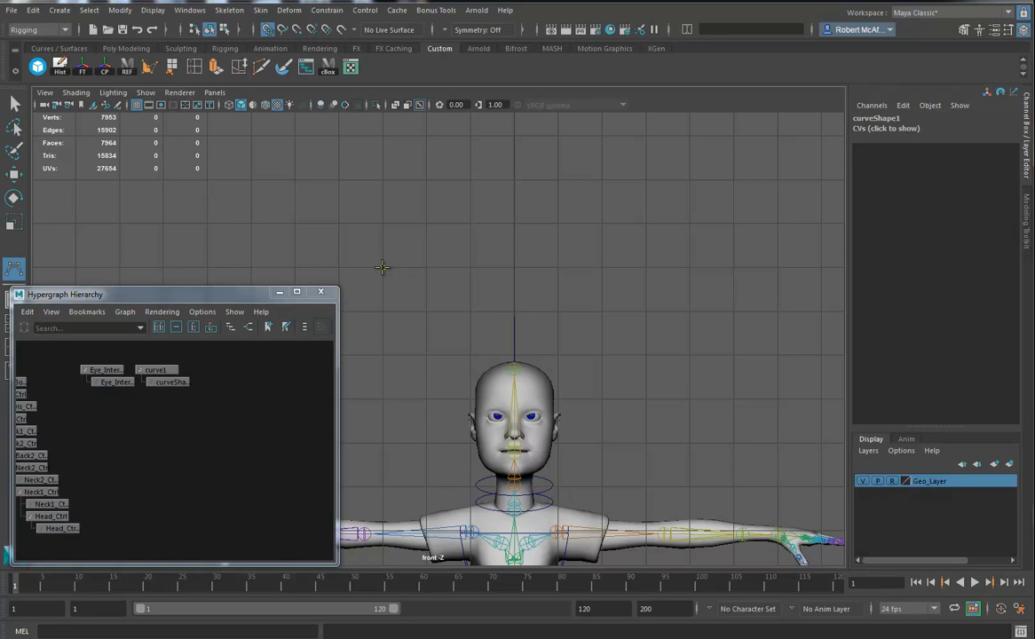
{"action": "left_click", "coordinate": [428, 311]}
{"action": "left_click", "coordinate": [468, 312]}
{"action": "left_click", "coordinate": [514, 312]}
{"action": "left_click", "coordinate": [559, 312]}
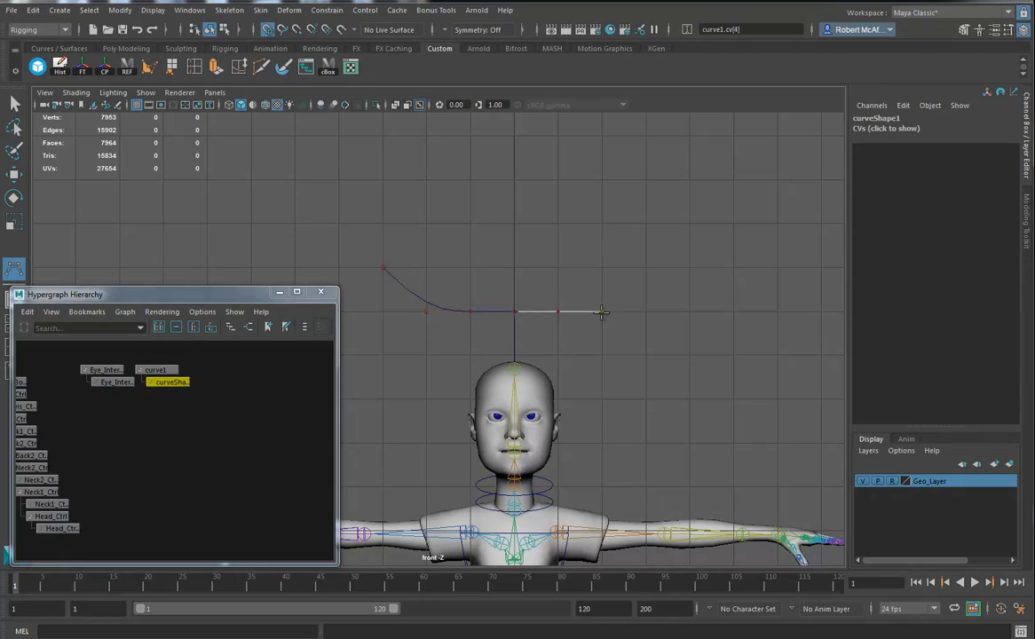
{"action": "left_click", "coordinate": [646, 265]}
{"action": "left_click", "coordinate": [602, 223]}
{"action": "left_click", "coordinate": [557, 223]}
{"action": "left_click", "coordinate": [513, 223]}
{"action": "left_click", "coordinate": [470, 224]}
{"action": "left_click", "coordinate": [426, 222]}
{"action": "left_click", "coordinate": [382, 266]}
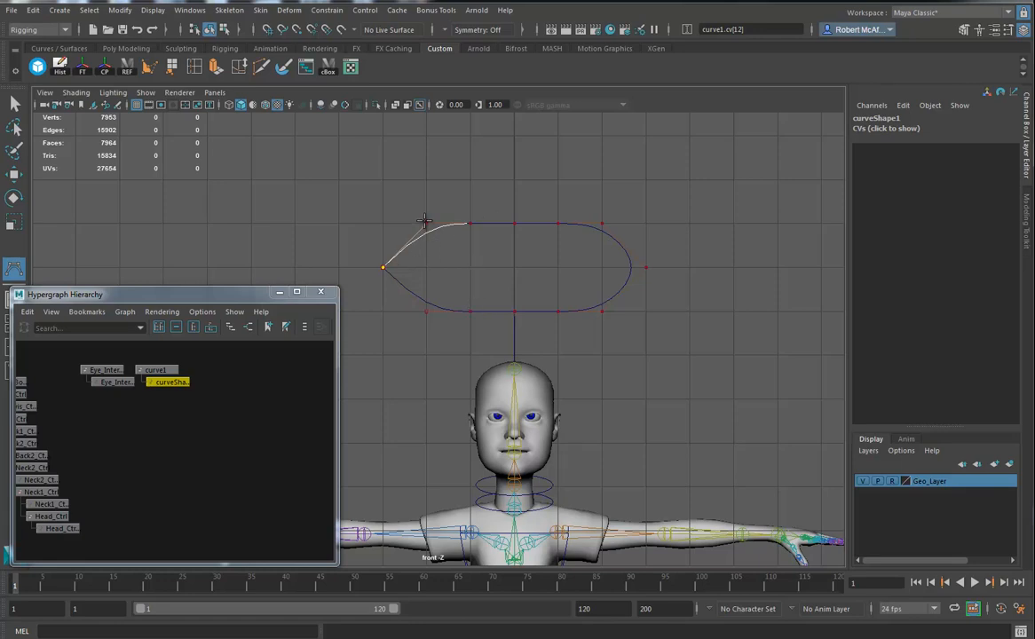
{"action": "key", "text": "x"}
{"action": "key", "text": "Left"}
{"action": "key", "text": "Left"}
{"action": "key", "text": "Left"}
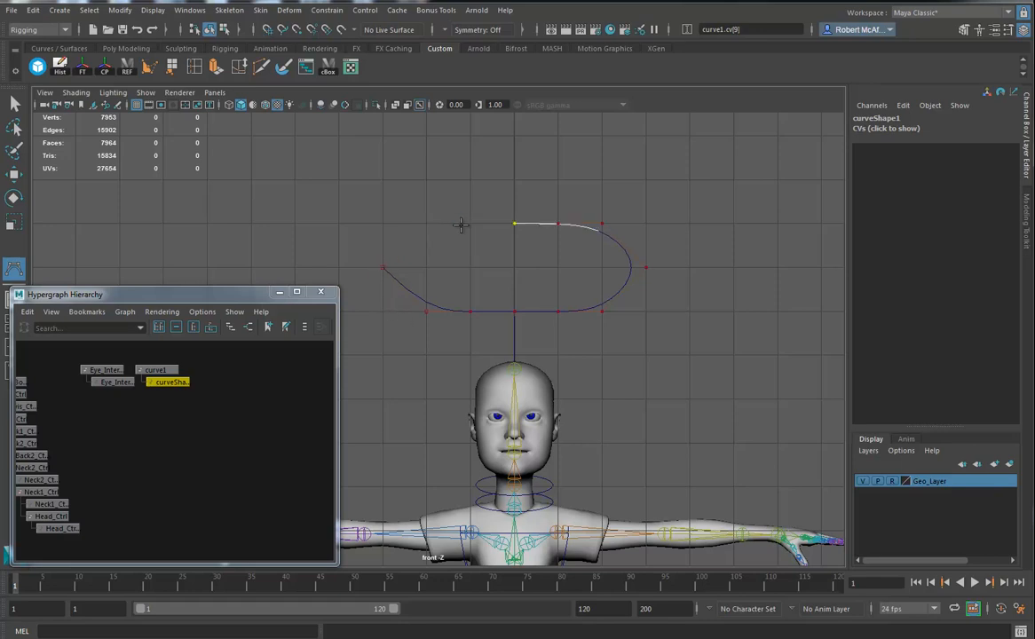
- Continue the curve as a grid-snapped rounded-square iris, two grid units wide, looping back to the middle of the upper edge
{"action": "key", "text": "c"}
{"action": "left_click", "coordinate": [473, 224]}
{"action": "left_click", "coordinate": [473, 267]}
{"action": "left_click", "coordinate": [473, 311]}
{"action": "left_click", "coordinate": [516, 311]}
{"action": "left_click", "coordinate": [557, 312]}
{"action": "left_click", "coordinate": [557, 267]}
{"action": "left_click", "coordinate": [558, 222]}
{"action": "left_click", "coordinate": [515, 223]}
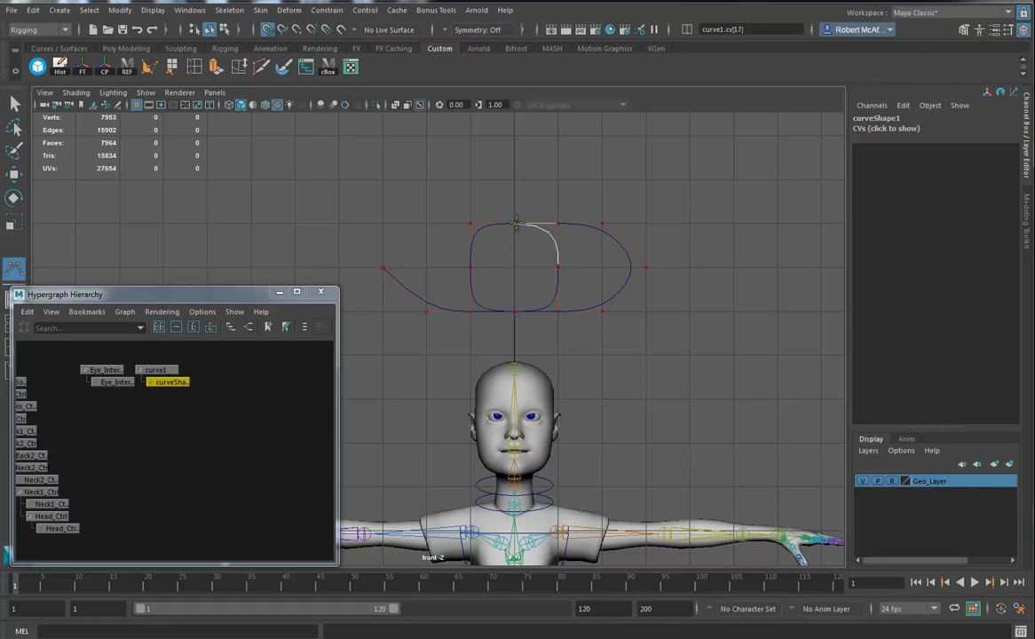
- Complete the eye outline by continuing the upper edge to the curve's pointed starting corner, and finish the curve
{"action": "left_click", "coordinate": [468, 223]}
{"action": "left_click", "coordinate": [425, 222]}
{"action": "left_click", "coordinate": [382, 268]}
{"action": "key", "text": "w"}
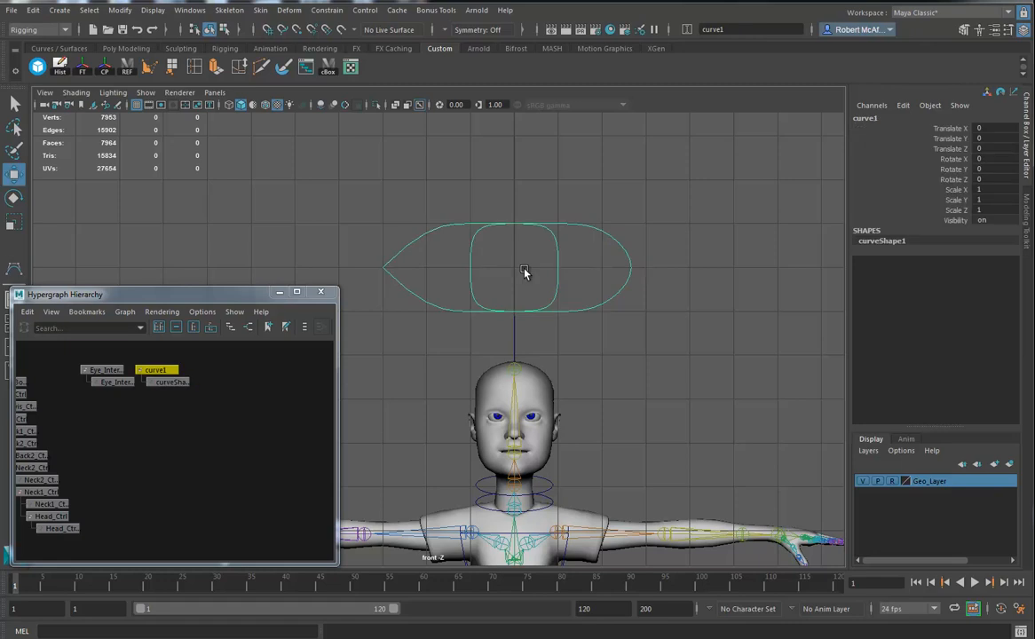
- Scale the eye-shaped curve around its centered pivot to slightly wider than the head, place it just above the head, and freeze its transformations
{"action": "left_click", "coordinate": [104, 68]}
{"action": "key", "text": "r"}
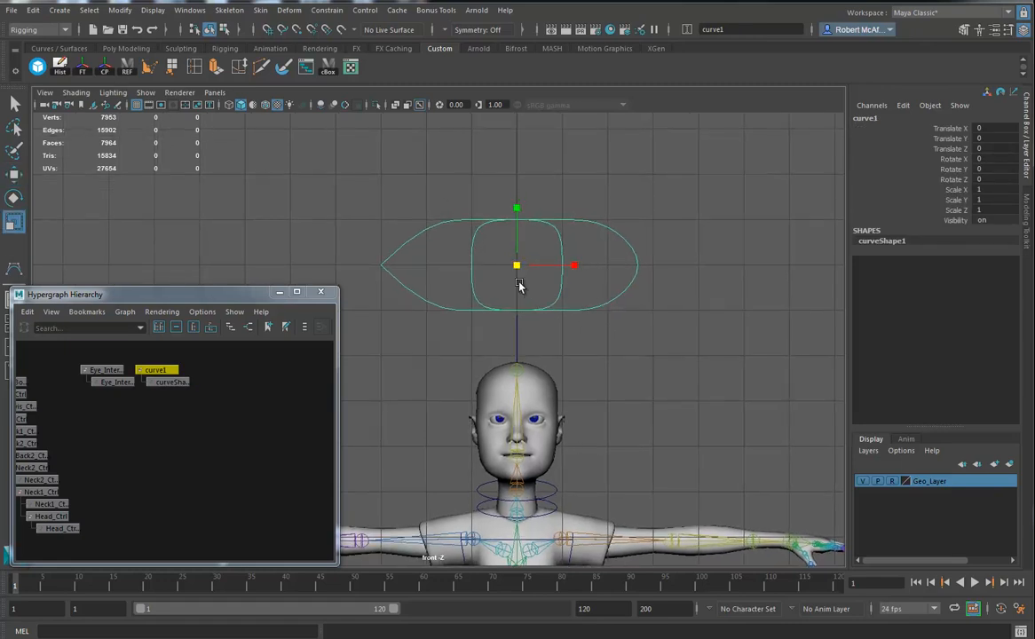
{"action": "left_click_drag", "start_coordinate": [516, 268], "coordinate": [433, 277]}
{"action": "key", "text": "w"}
{"action": "left_click_drag", "start_coordinate": [516, 222], "coordinate": [516, 284]}
{"action": "left_click", "coordinate": [103, 68]}
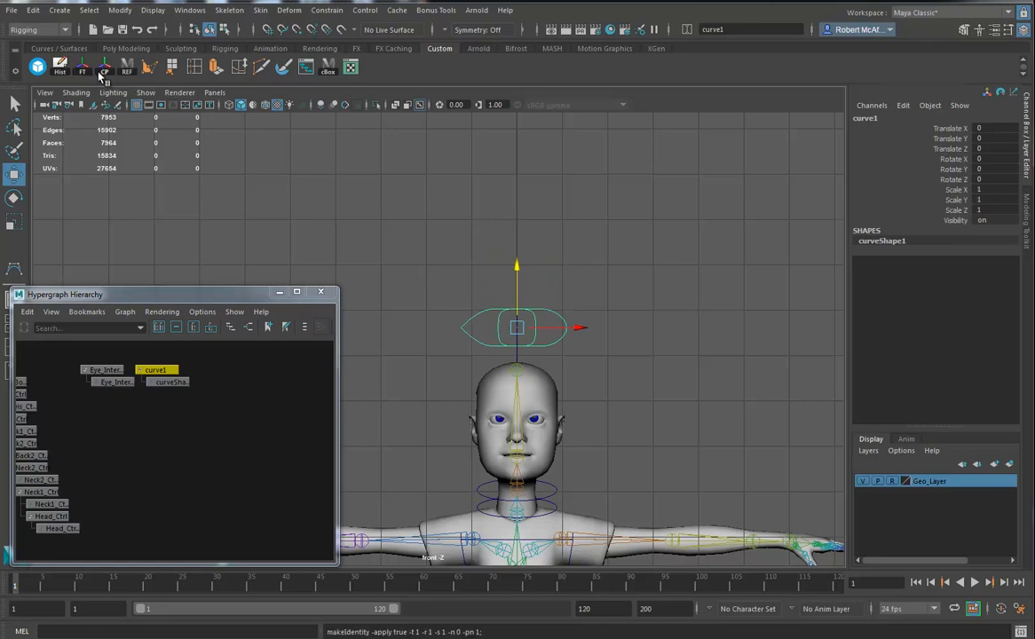
- Rename the eye-shaped curve Eye_Ctrl
{"action": "double_click", "coordinate": [868, 118]}
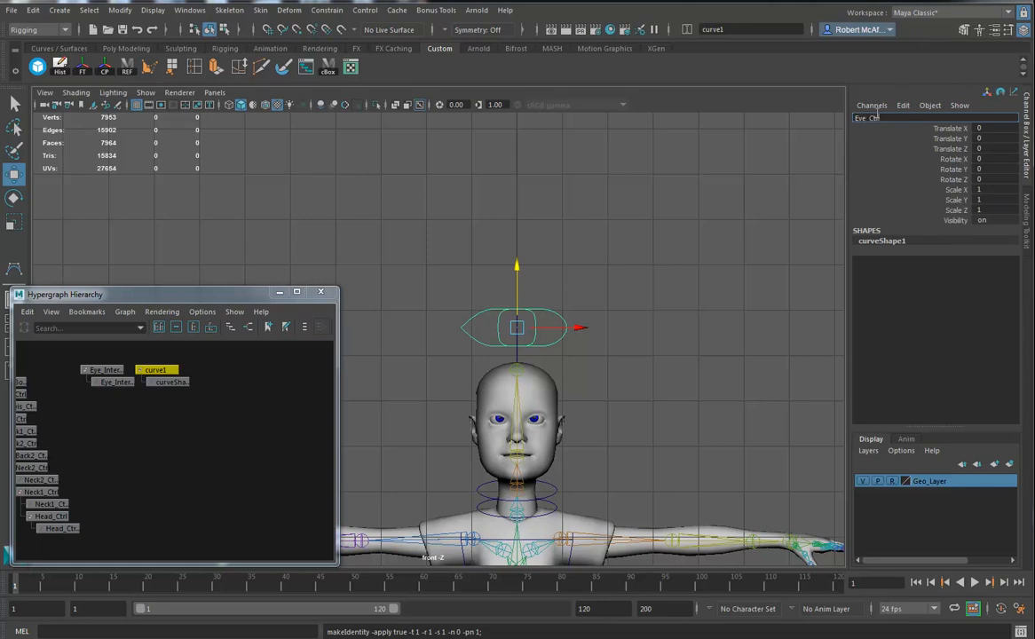
{"action": "type", "text": "Eye_Ctrl"}
{"action": "key", "text": "Return"}
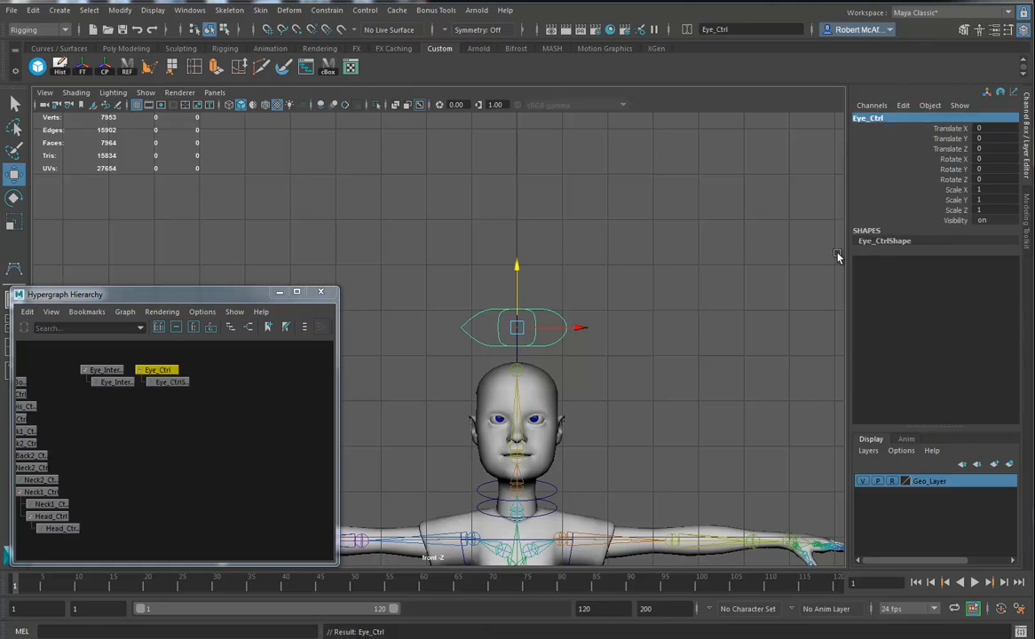
- In the perspective view, put the rabbit-shaped Eye_Interest curve into a group of its own
{"action": "key", "text": "space"}
{"action": "left_click_drag", "start_coordinate": [633, 257], "coordinate": [595, 199]}
{"action": "right_click_drag", "start_coordinate": [670, 360], "coordinate": [555, 312], "text": "alt"}
{"action": "left_click_drag", "start_coordinate": [555, 312], "coordinate": [621, 199], "text": "alt"}
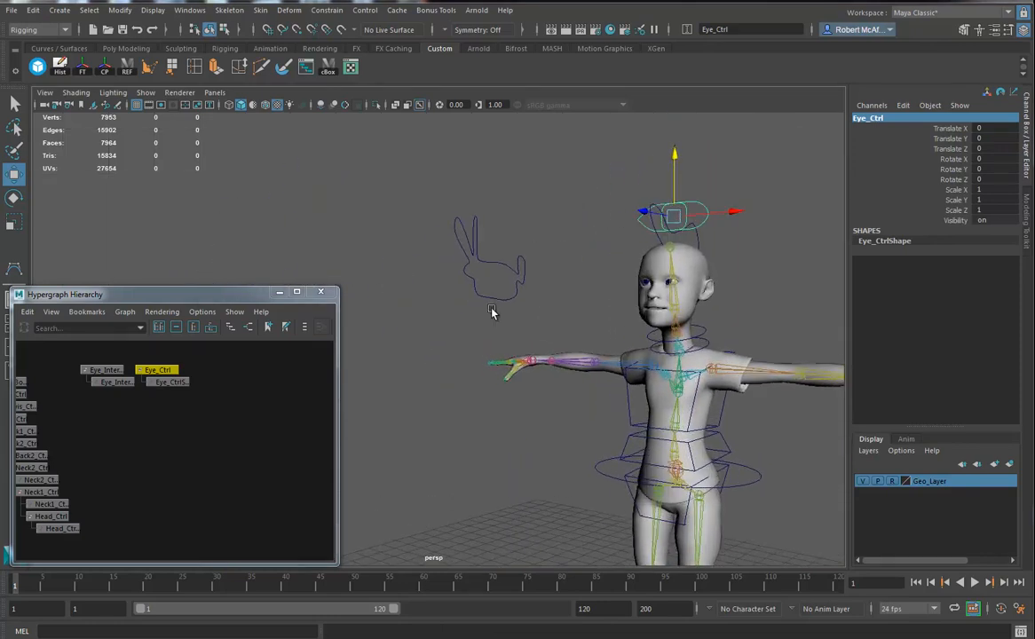
{"action": "left_click_drag", "start_coordinate": [596, 330], "coordinate": [444, 225], "text": "alt"}
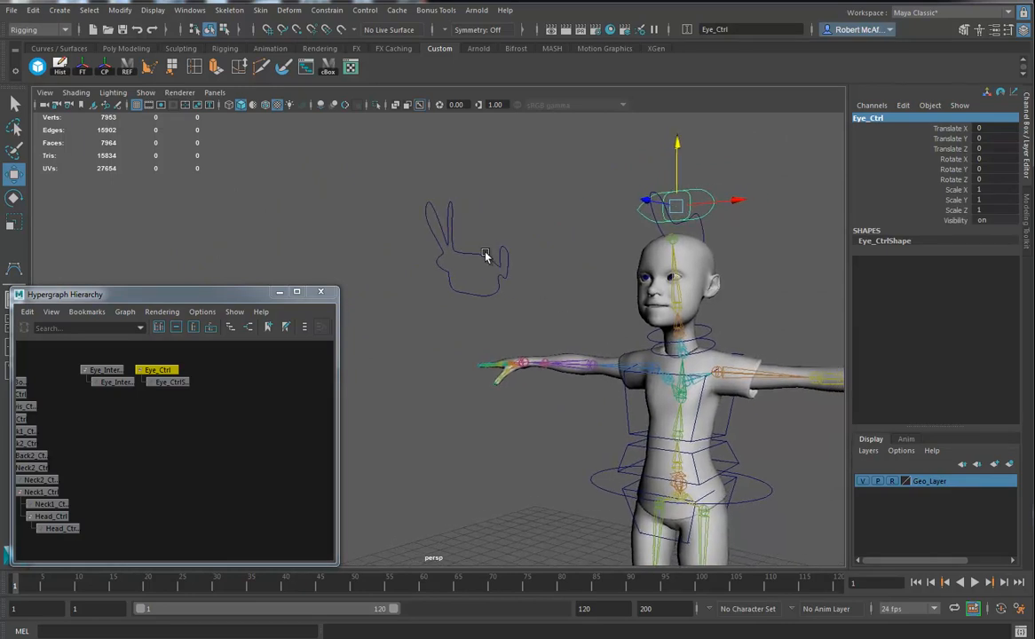
{"action": "left_click", "coordinate": [445, 225]}
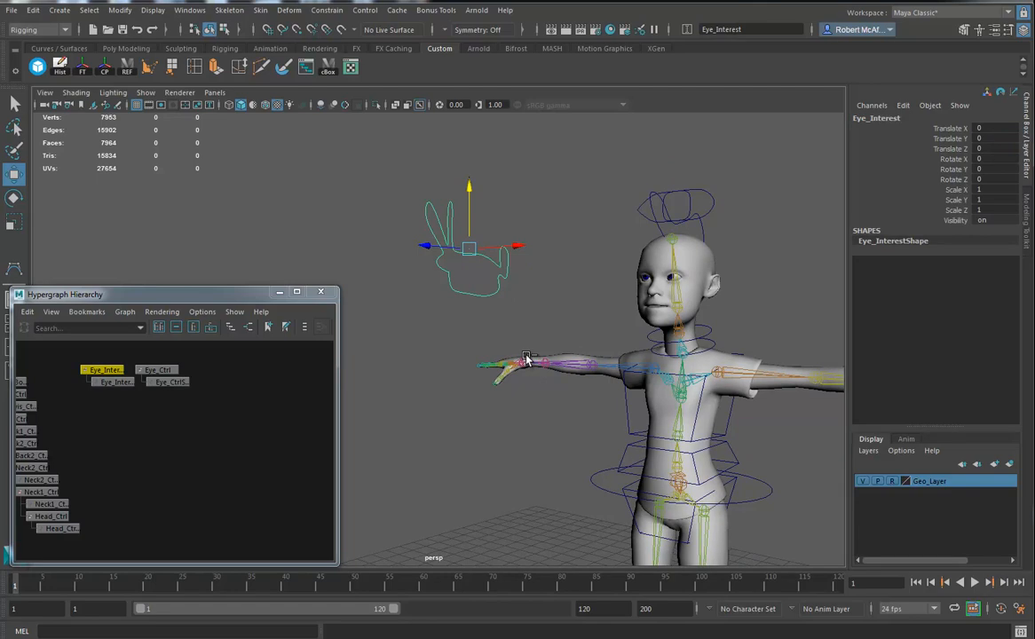
{"action": "key", "text": "ctrl+g"}
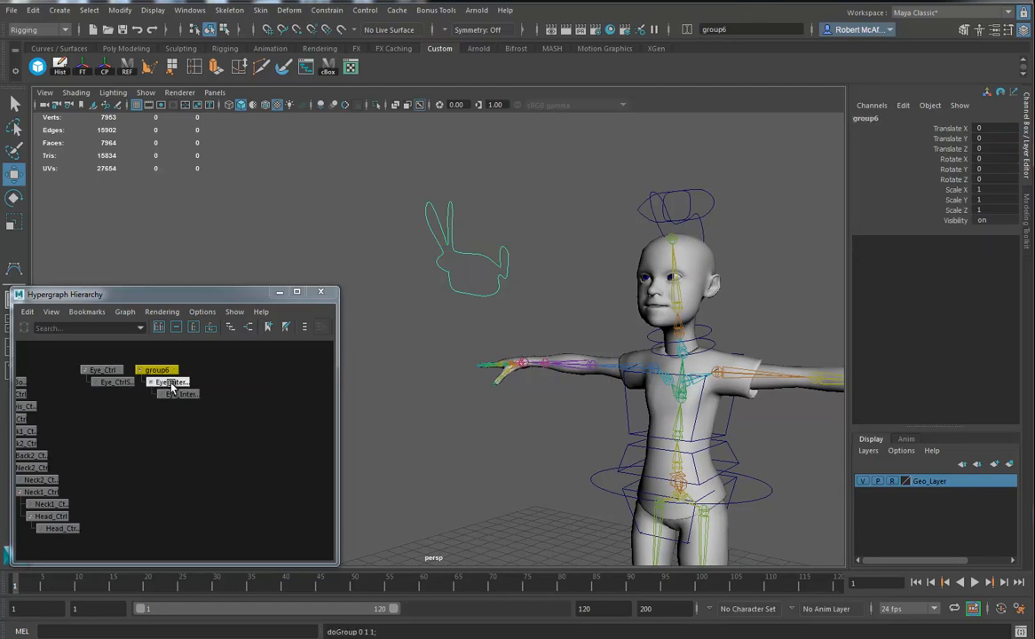
- Isolate the character's right eyeball, R_Eye, in the side view
{"action": "left_click_drag", "start_coordinate": [733, 360], "coordinate": [655, 333], "text": "alt"}
{"action": "middle_click_drag", "start_coordinate": [654, 333], "coordinate": [593, 452], "text": "alt"}
{"action": "right_click_drag", "start_coordinate": [593, 453], "coordinate": [739, 450], "text": "alt"}
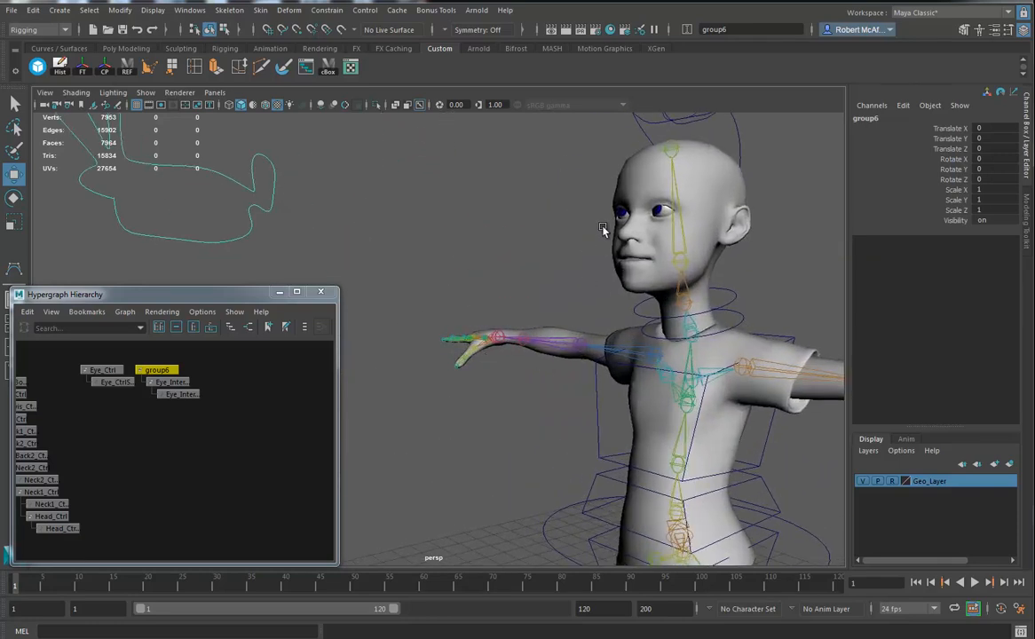
{"action": "left_click", "coordinate": [623, 215]}
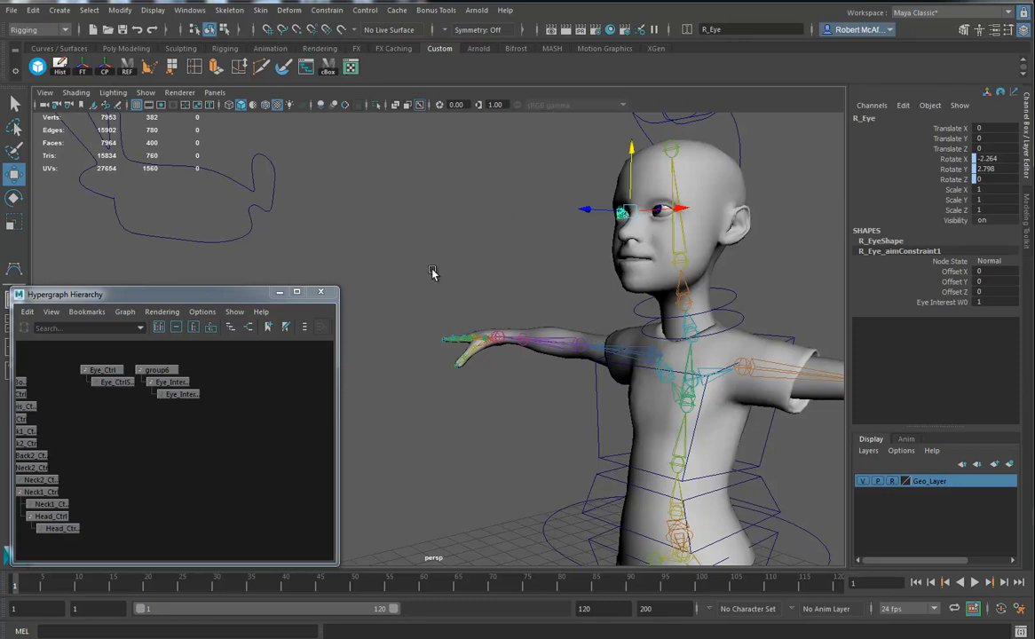
{"action": "key", "text": "space"}
{"action": "middle_click_drag", "start_coordinate": [698, 364], "coordinate": [524, 344], "text": "alt"}
{"action": "left_click", "coordinate": [377, 105]}
{"action": "right_click_drag", "start_coordinate": [568, 302], "coordinate": [869, 352], "text": "alt"}
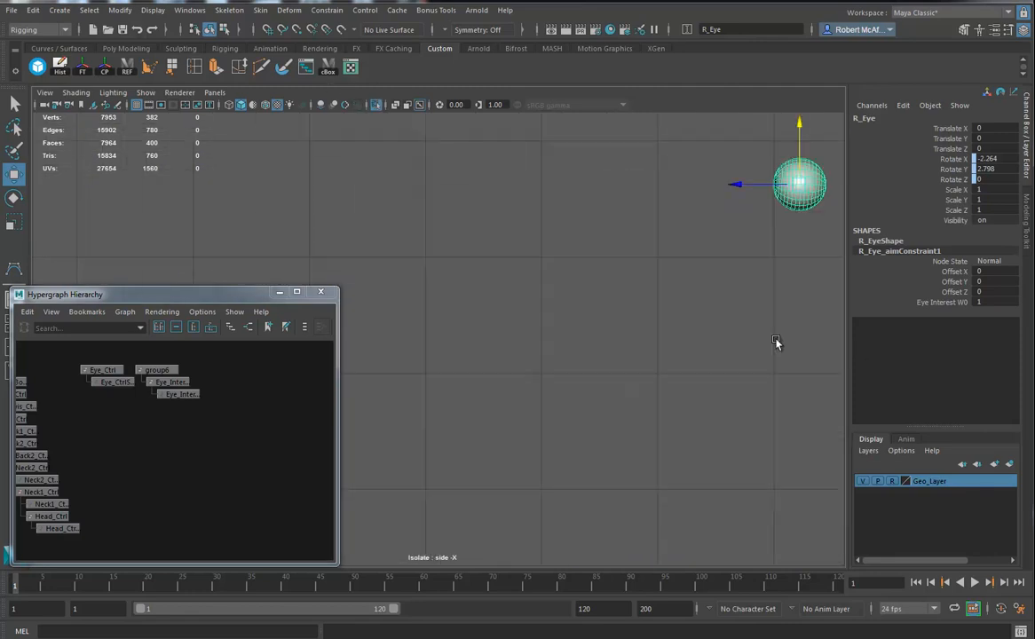
{"action": "middle_click_drag", "start_coordinate": [776, 317], "coordinate": [454, 406], "text": "alt"}
- Try to raise the Eye_Interest curve's parent group to the eye's height with vertex snapping, and undo the move
{"action": "left_click", "coordinate": [168, 370]}
{"action": "right_click_drag", "start_coordinate": [575, 364], "coordinate": [741, 415], "text": "alt"}
{"action": "middle_click_drag", "start_coordinate": [532, 309], "coordinate": [543, 323], "text": "alt"}
{"action": "right_click_drag", "start_coordinate": [555, 342], "coordinate": [373, 377], "text": "alt"}
{"action": "right_click_drag", "start_coordinate": [629, 402], "coordinate": [541, 404], "text": "alt"}
{"action": "middle_click_drag", "start_coordinate": [609, 423], "coordinate": [593, 200], "text": "alt"}
{"action": "right_click_drag", "start_coordinate": [635, 417], "coordinate": [564, 434], "text": "alt"}
{"action": "right_click_drag", "start_coordinate": [648, 449], "coordinate": [524, 464], "text": "alt"}
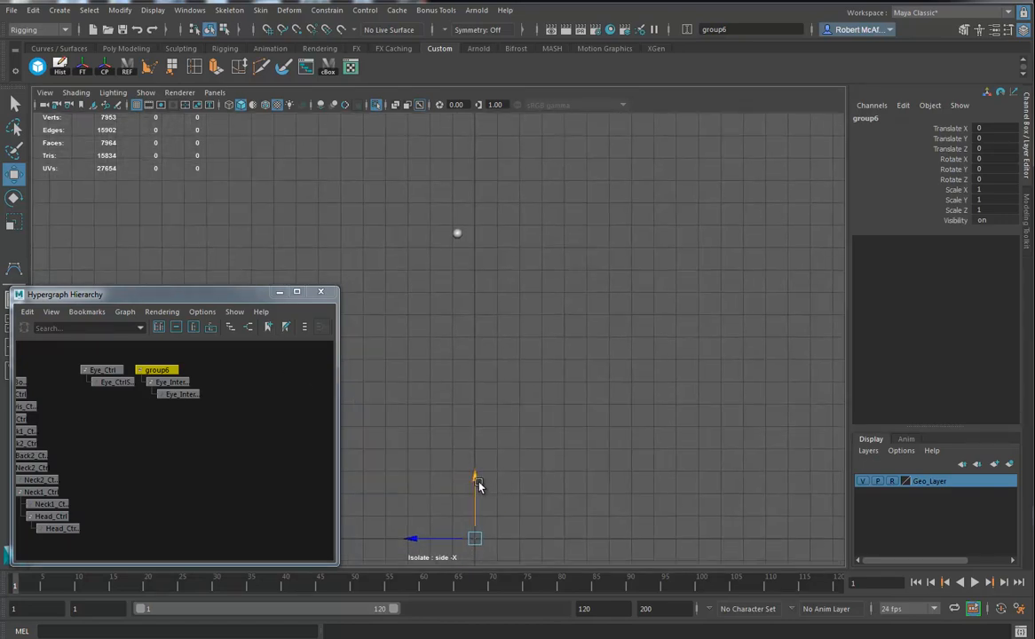
{"action": "key", "text": "v"}
{"action": "left_click_drag", "start_coordinate": [477, 480], "coordinate": [478, 304]}
{"action": "scroll", "coordinate": [490, 303], "scroll_direction": "up", "scroll_amount": 5}
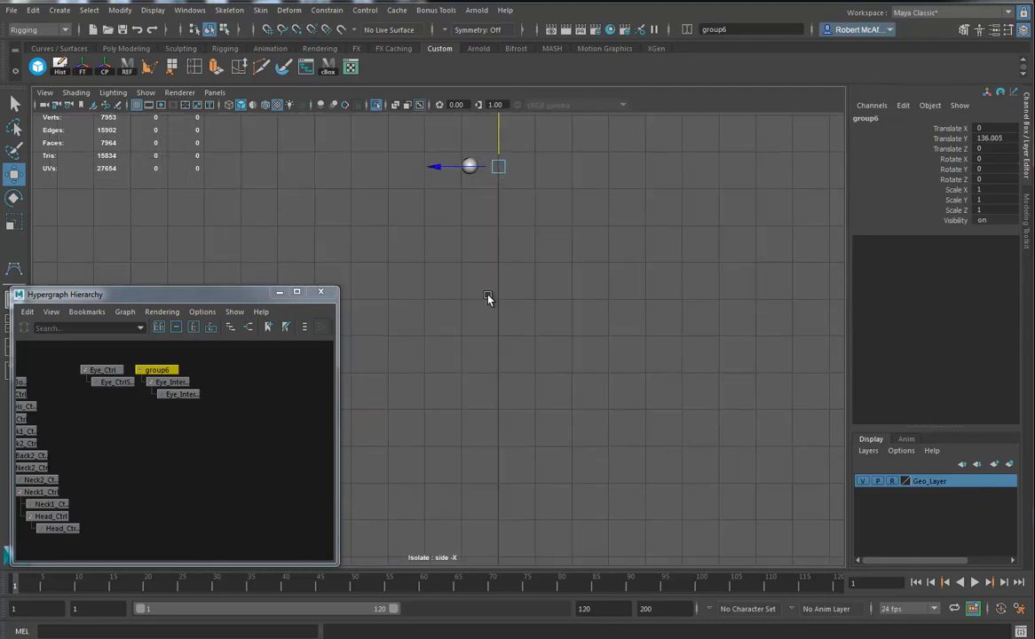
{"action": "middle_click_drag", "start_coordinate": [513, 220], "coordinate": [519, 433], "text": "alt"}
{"action": "right_click_drag", "start_coordinate": [519, 433], "coordinate": [839, 476], "text": "alt"}
{"action": "middle_click_drag", "start_coordinate": [646, 411], "coordinate": [527, 421], "text": "alt"}
{"action": "right_click_drag", "start_coordinate": [527, 421], "coordinate": [803, 466], "text": "alt"}
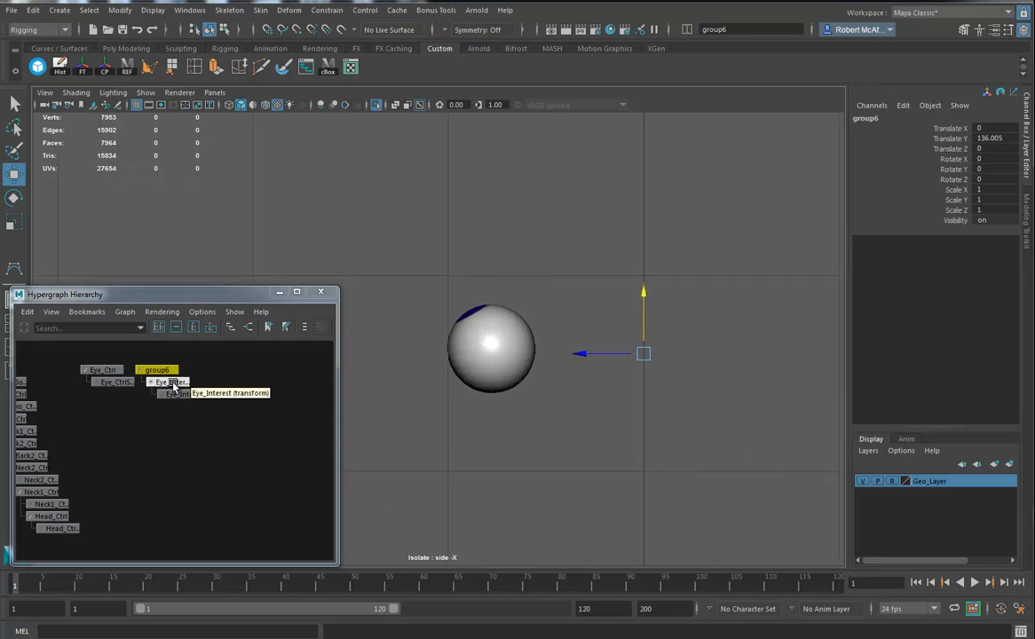
{"action": "key", "text": "ctrl+z"}
- Unparent Eye_Interest from its group and move the empty group's pivot up to roughly the eye's height
{"action": "mouse_move", "coordinate": [182, 382]}
{"action": "middle_mouse_down"}
{"action": "mouse_move", "coordinate": [216, 380]}
{"action": "mouse_move", "coordinate": [176, 371]}
{"action": "middle_mouse_up"}
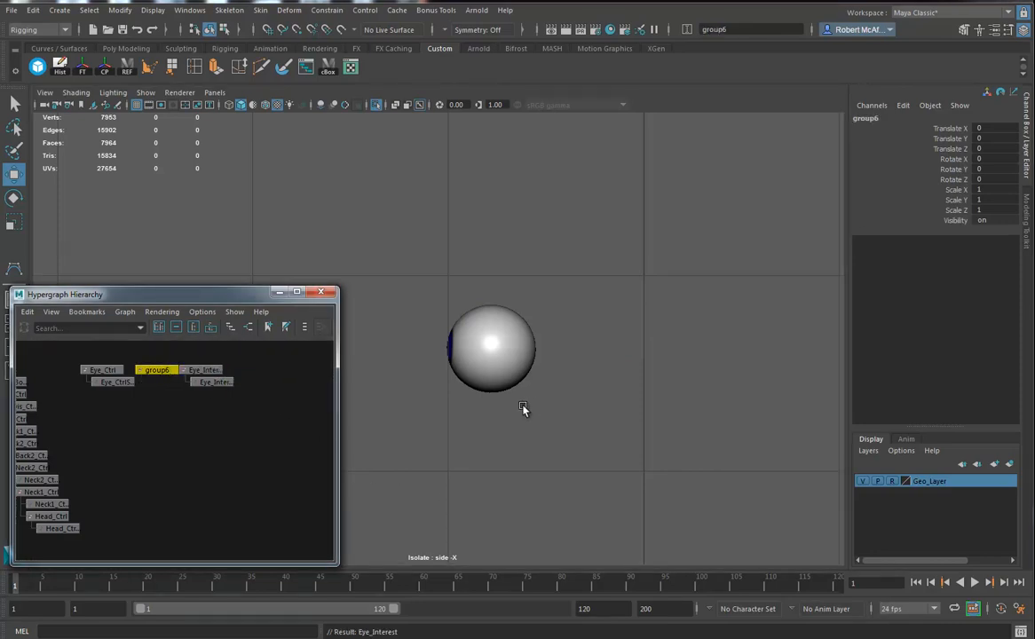
{"action": "scroll", "coordinate": [522, 408], "scroll_direction": "down", "scroll_amount": 10}
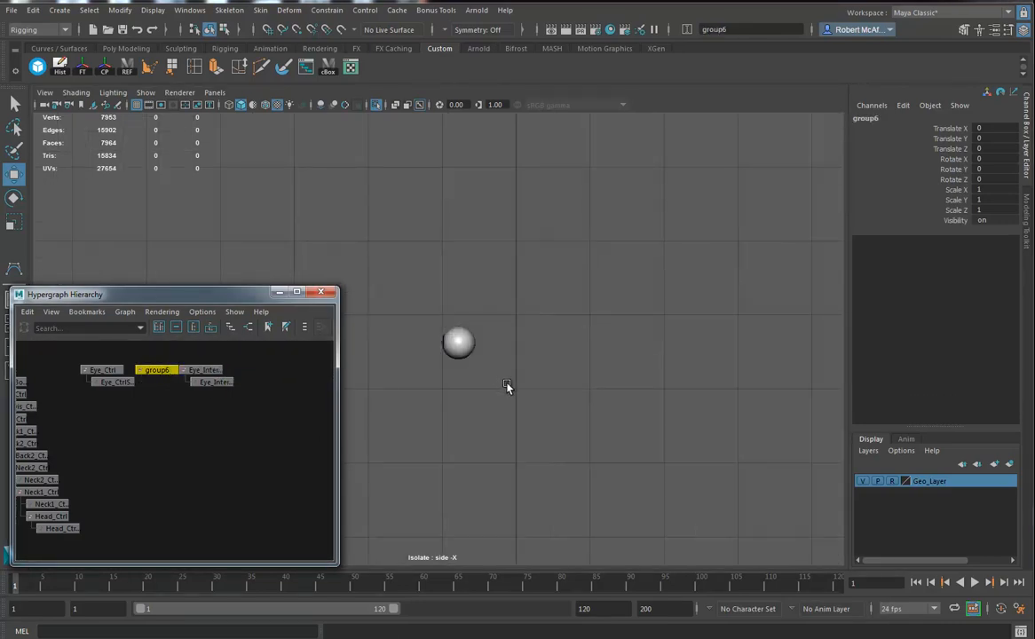
{"action": "scroll", "coordinate": [506, 386], "scroll_direction": "up", "scroll_amount": 3}
{"action": "scroll", "coordinate": [581, 413], "scroll_direction": "down", "scroll_amount": 6}
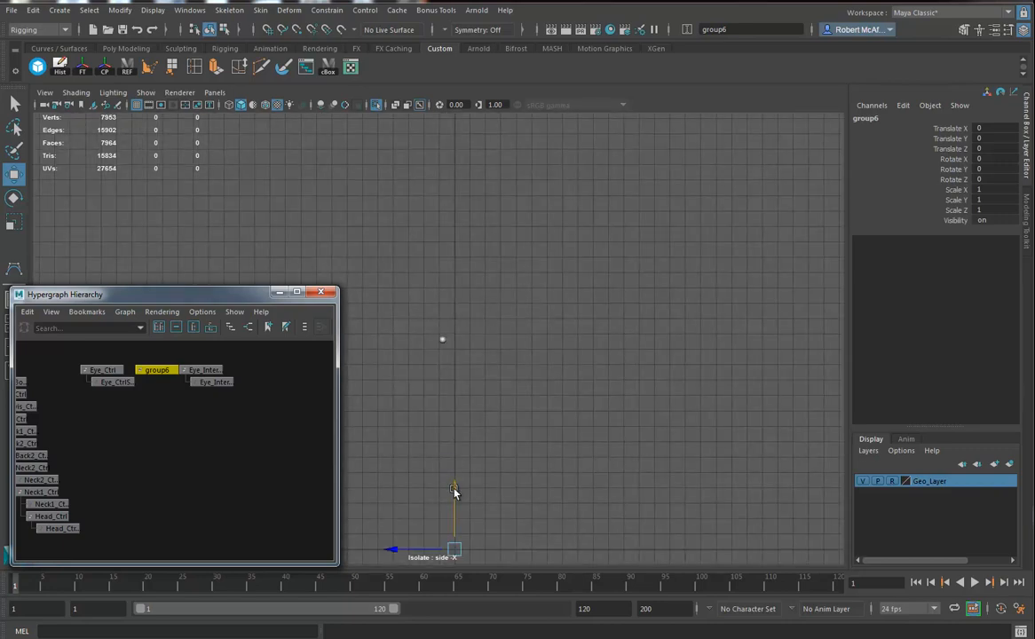
{"action": "left_click_drag", "start_coordinate": [453, 493], "coordinate": [461, 283]}
{"action": "scroll", "coordinate": [489, 418], "scroll_direction": "up", "scroll_amount": 5}
{"action": "scroll", "coordinate": [756, 501], "scroll_direction": "up", "scroll_amount": 5}
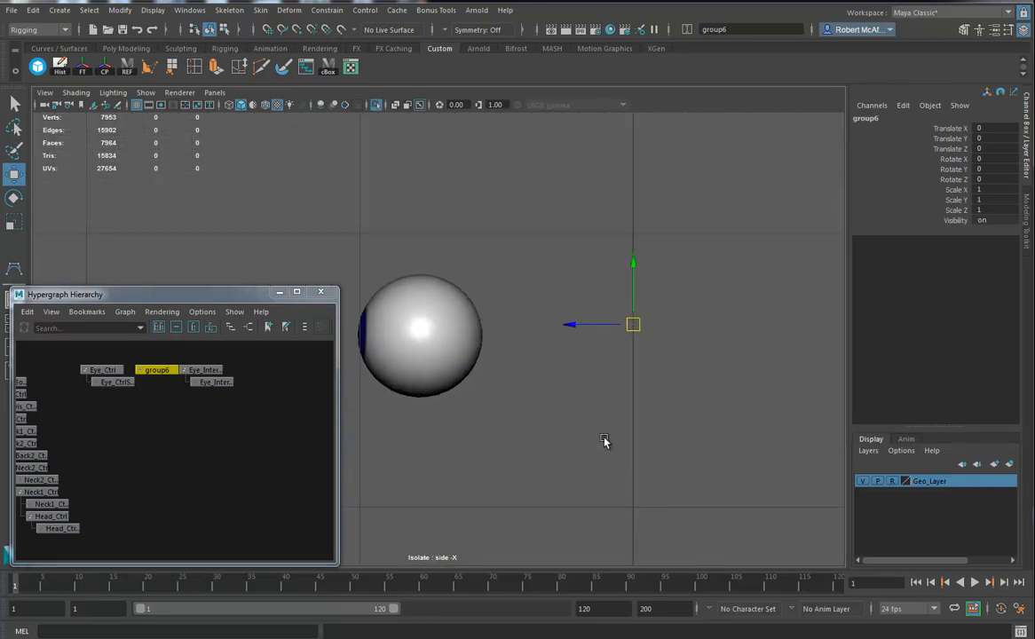
- In wireframe display, snap the empty group's pivot to the centre of the eyeball in height and depth
{"action": "key", "text": "4"}
{"action": "scroll", "coordinate": [508, 439], "scroll_direction": "up", "scroll_amount": 1}
{"action": "middle_click_drag", "start_coordinate": [572, 430], "coordinate": [609, 427], "text": "alt"}
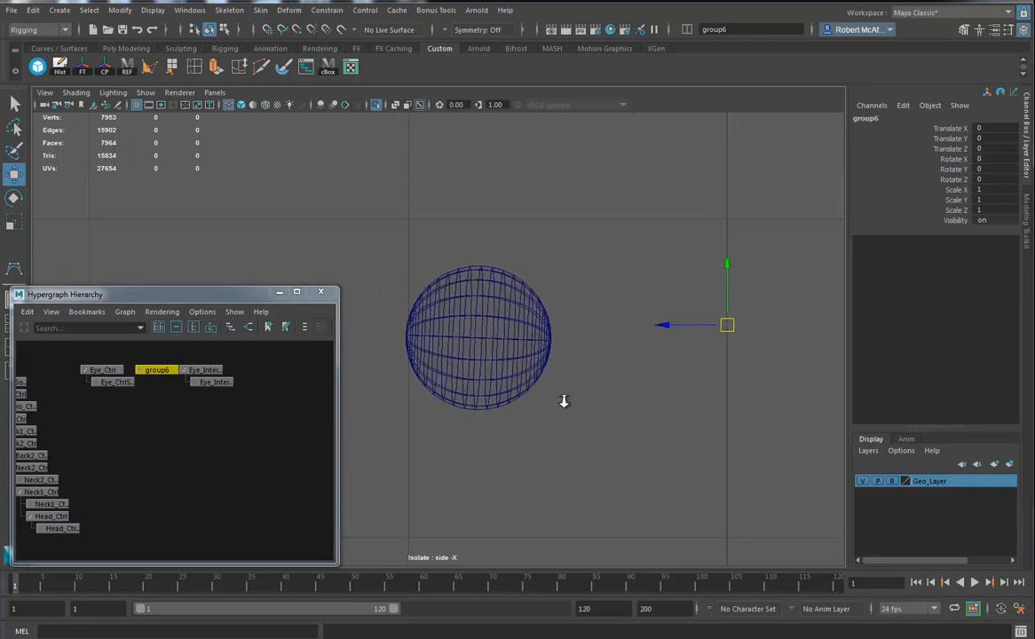
{"action": "scroll", "coordinate": [636, 435], "scroll_direction": "up", "scroll_amount": 2}
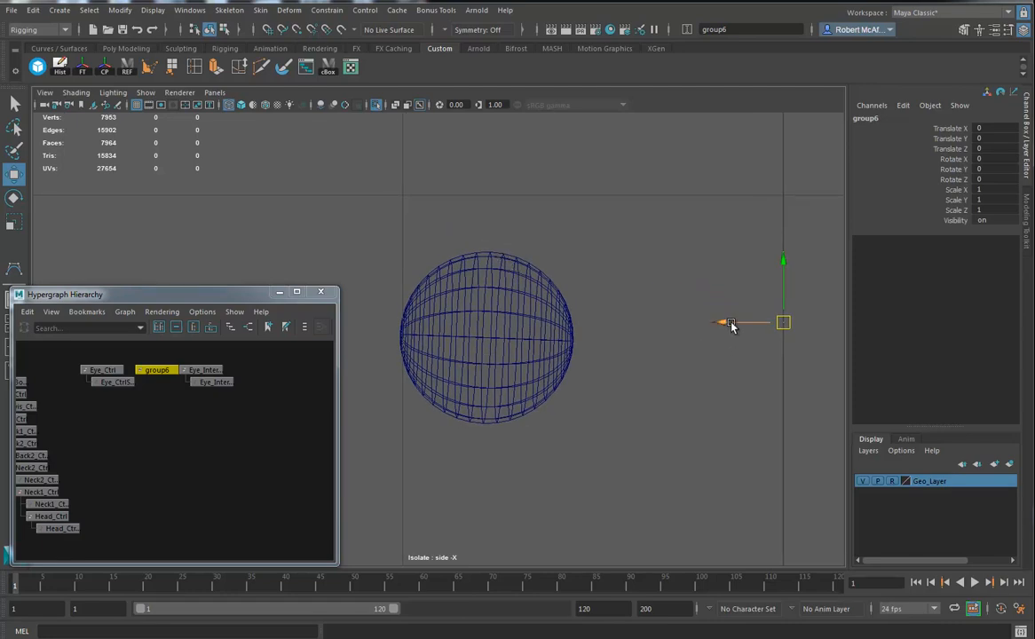
{"action": "key", "text": "v"}
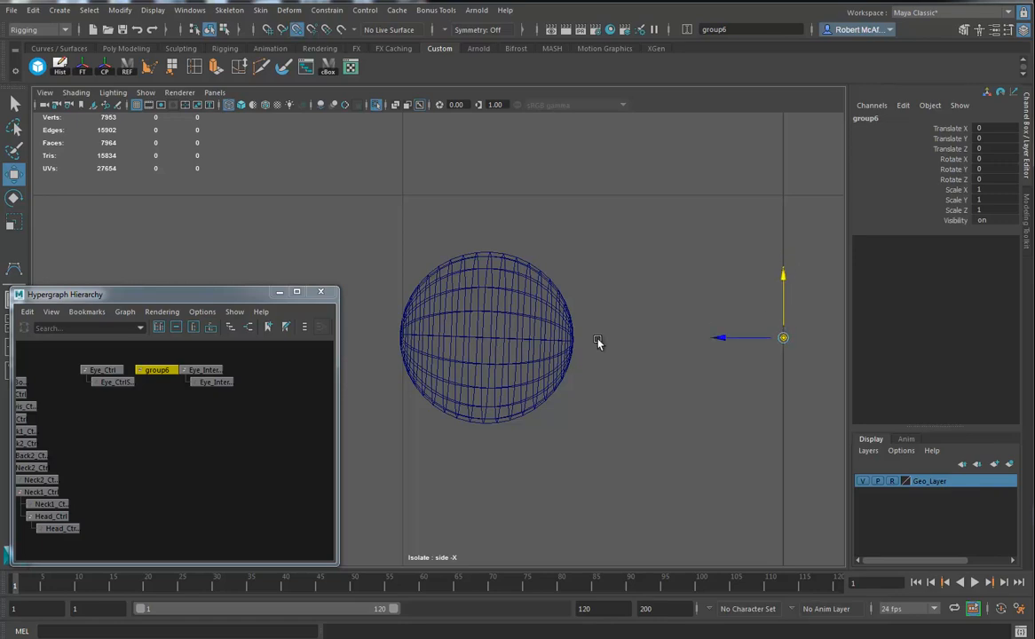
{"action": "left_click_drag", "start_coordinate": [739, 343], "coordinate": [484, 348]}
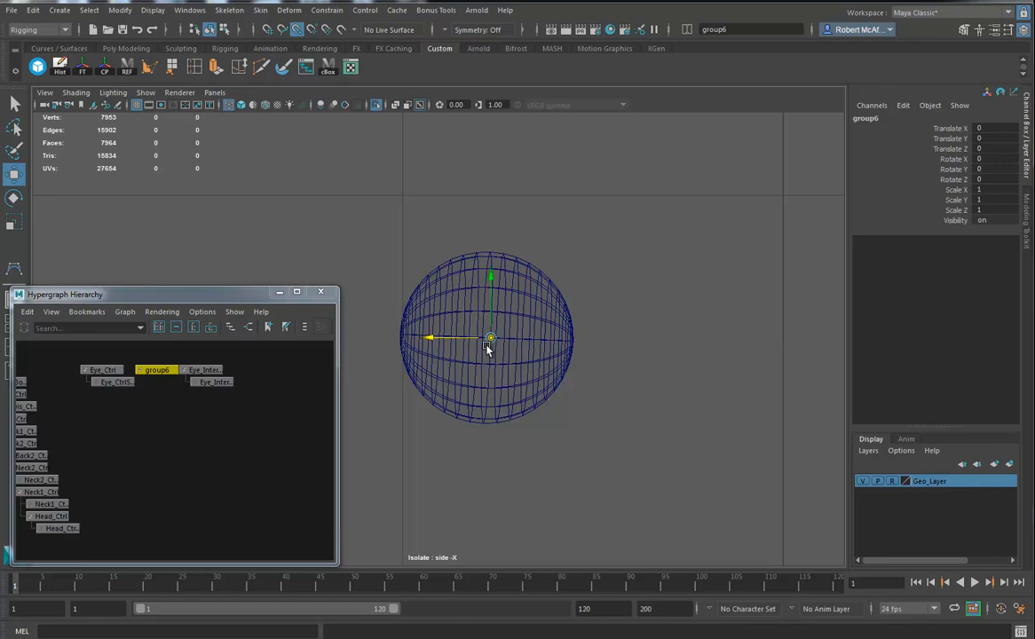
- Return to the perspective view, end the isolation of the eye, and restore shaded display
{"action": "key", "text": "space"}
{"action": "left_click_drag", "start_coordinate": [595, 373], "coordinate": [571, 335]}
{"action": "middle_click_drag", "start_coordinate": [695, 369], "coordinate": [636, 437], "text": "alt"}
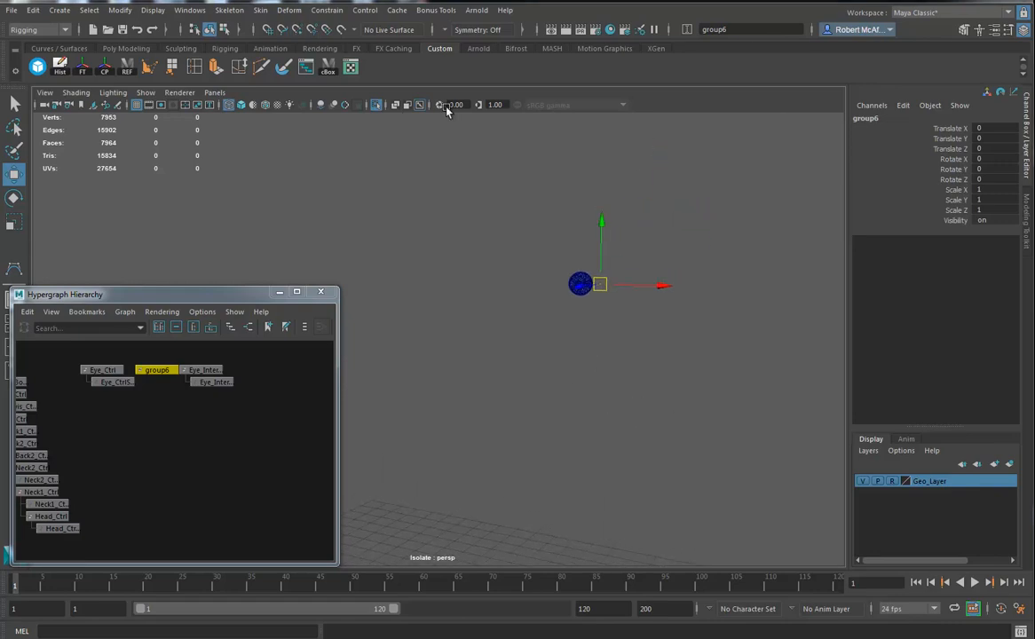
{"action": "left_click", "coordinate": [377, 105]}
{"action": "mouse_move", "coordinate": [583, 381]}
{"action": "left_mouse_down", "text": "alt"}
{"action": "mouse_move", "coordinate": [567, 373]}
{"action": "mouse_move", "coordinate": [586, 342]}
{"action": "mouse_move", "coordinate": [698, 363]}
{"action": "mouse_move", "coordinate": [361, 377]}
{"action": "left_mouse_up", "text": "alt"}
{"action": "key", "text": "5"}
- Rename the empty group EyeInterest_Grp
{"action": "double_click", "coordinate": [874, 121]}
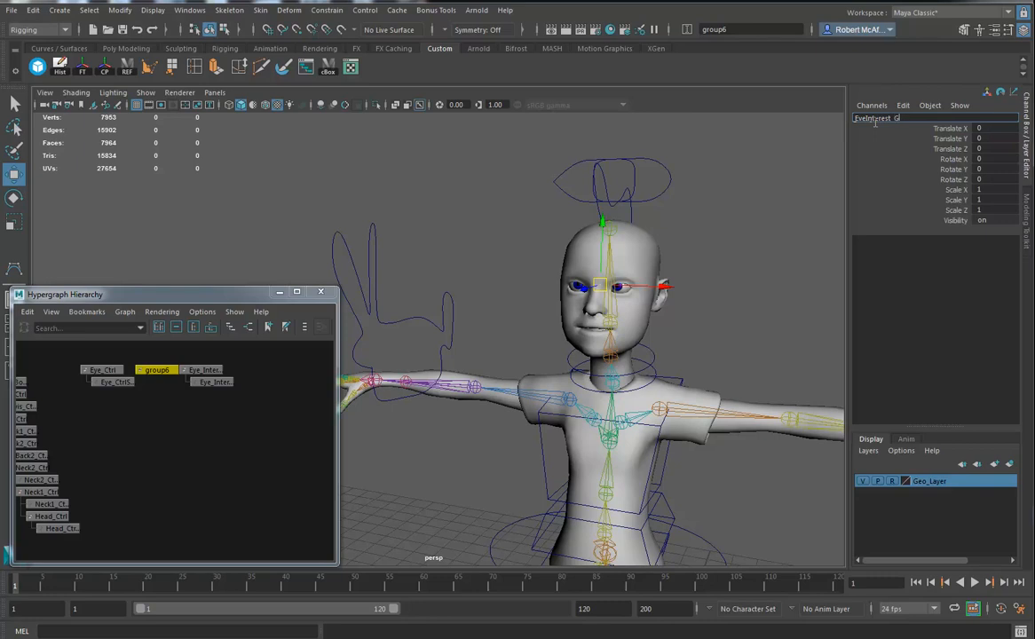
{"action": "type", "text": "EyeInterest_Grp"}
{"action": "key", "text": "Return"}
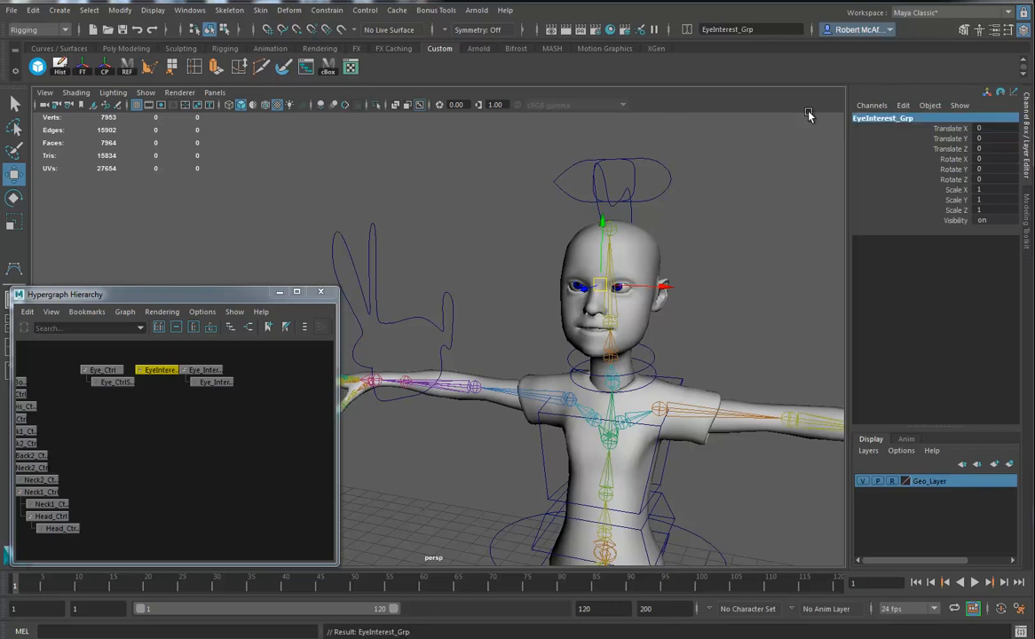
- Parent the Eye_Interest curve under EyeInterest_Grp in the hierarchy graph
{"action": "left_click_drag", "start_coordinate": [639, 326], "coordinate": [684, 285], "text": "alt"}
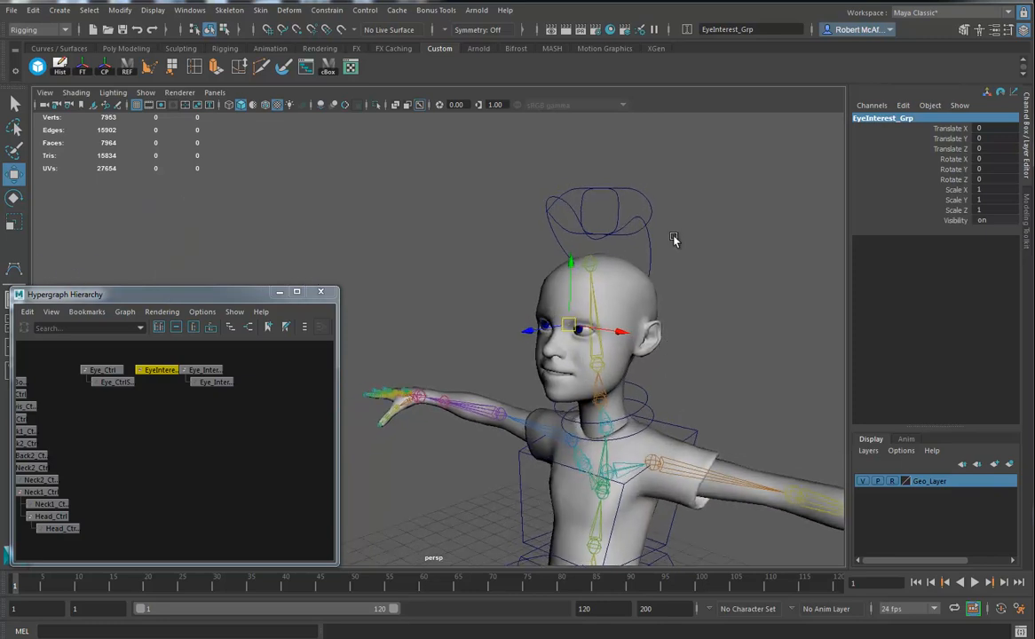
{"action": "right_click_drag", "start_coordinate": [713, 328], "coordinate": [603, 324], "text": "alt"}
{"action": "middle_click_drag", "start_coordinate": [604, 323], "coordinate": [632, 313], "text": "alt"}
{"action": "middle_click_drag", "start_coordinate": [204, 372], "coordinate": [167, 371]}
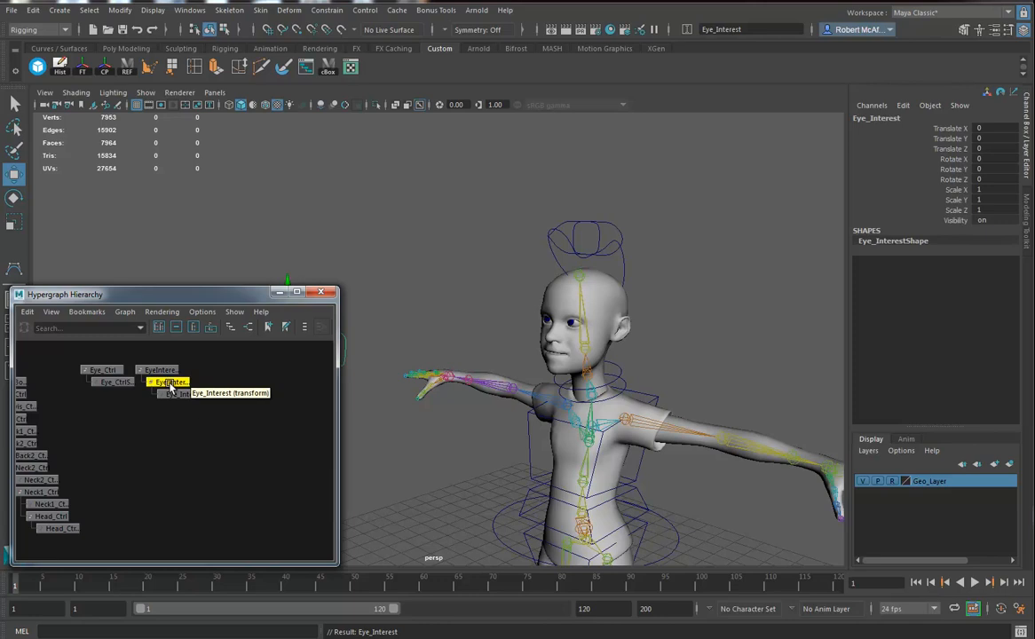
- Parent EyeInterest_Grp to the Head_Ctrl curve
{"action": "left_click", "coordinate": [160, 370]}
{"action": "left_click_drag", "start_coordinate": [487, 353], "coordinate": [786, 309], "text": "alt"}
{"action": "mouse_move", "coordinate": [651, 351]}
{"action": "left_mouse_down", "text": "alt"}
{"action": "mouse_move", "coordinate": [666, 362]}
{"action": "mouse_move", "coordinate": [669, 353]}
{"action": "left_mouse_up", "text": "alt"}
{"action": "middle_click_drag", "start_coordinate": [669, 354], "coordinate": [628, 347], "text": "alt"}
{"action": "left_click_drag", "start_coordinate": [460, 336], "coordinate": [688, 289], "text": "alt"}
{"action": "left_click", "coordinate": [672, 258]}
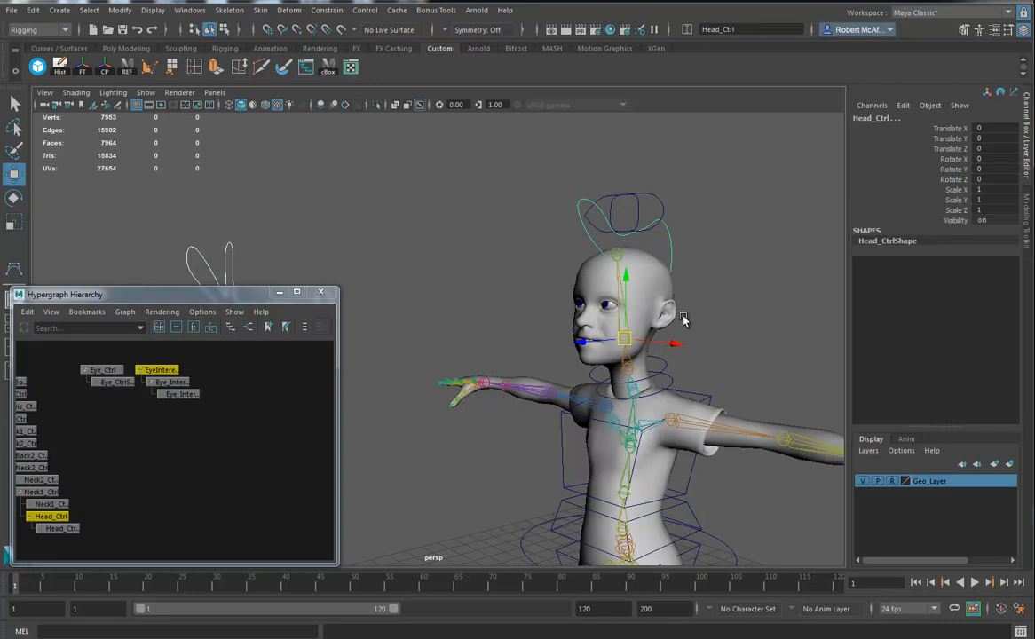
{"action": "key", "text": "p"}
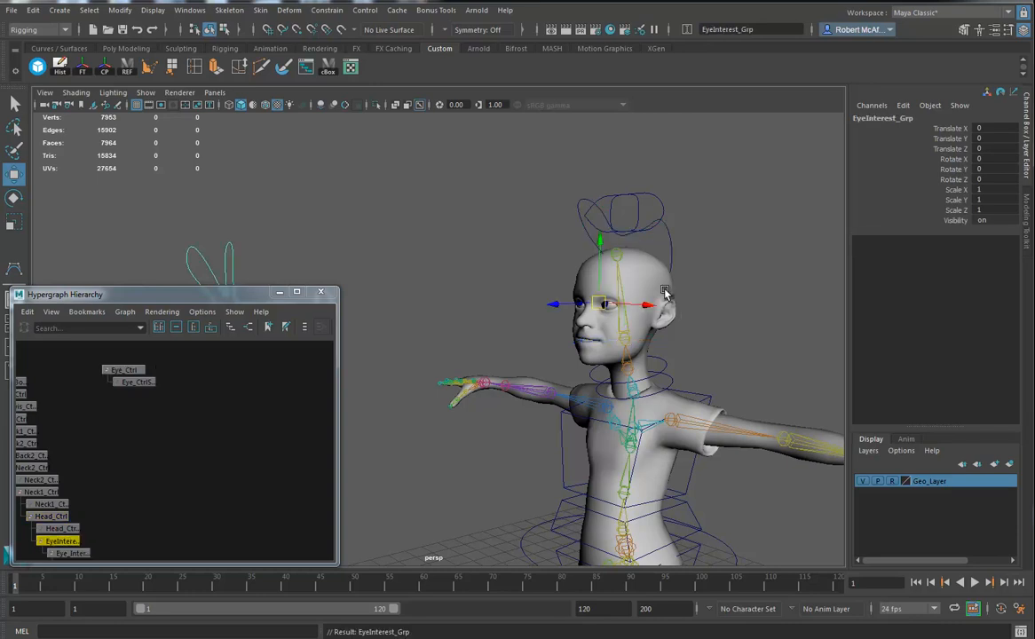
- Parent the eye-shaped Eye_Ctrl curve to the Head_Ctrl curve
{"action": "left_click_drag", "start_coordinate": [460, 319], "coordinate": [608, 306], "text": "alt"}
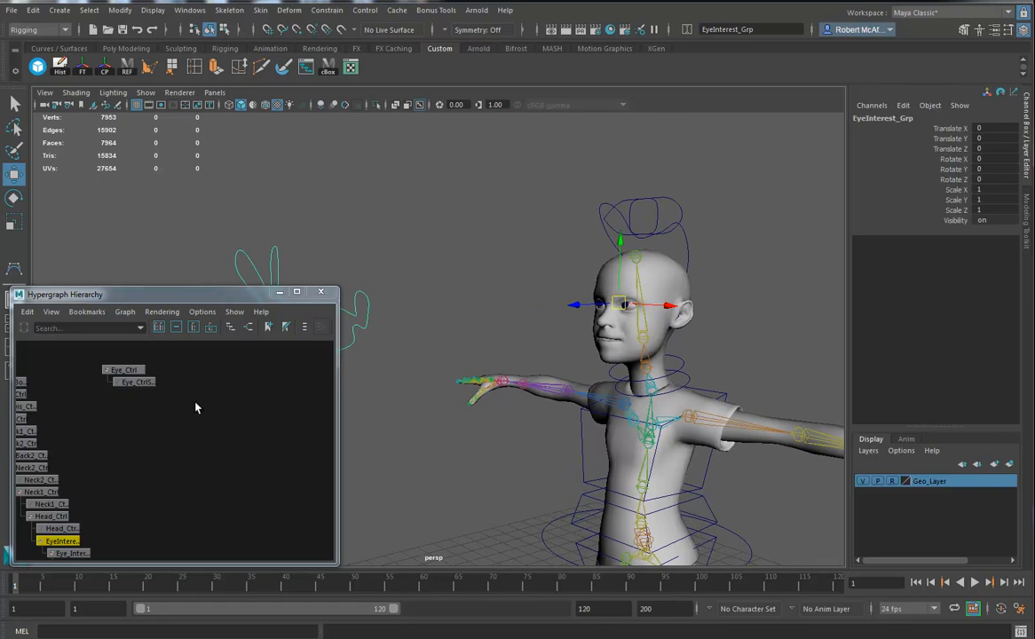
{"action": "left_click", "coordinate": [667, 197]}
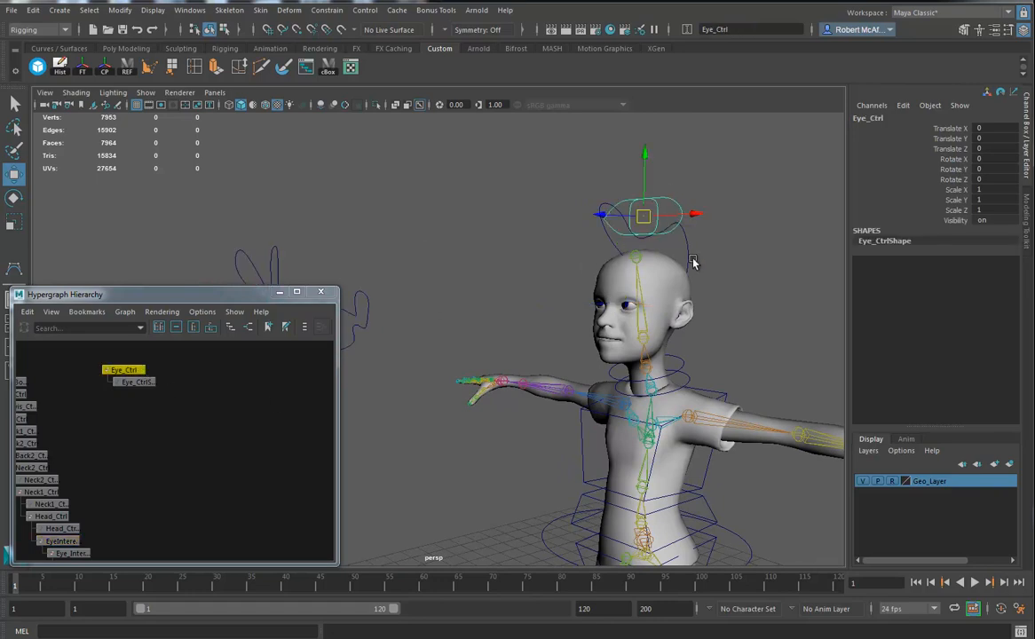
{"action": "left_click", "coordinate": [687, 262]}
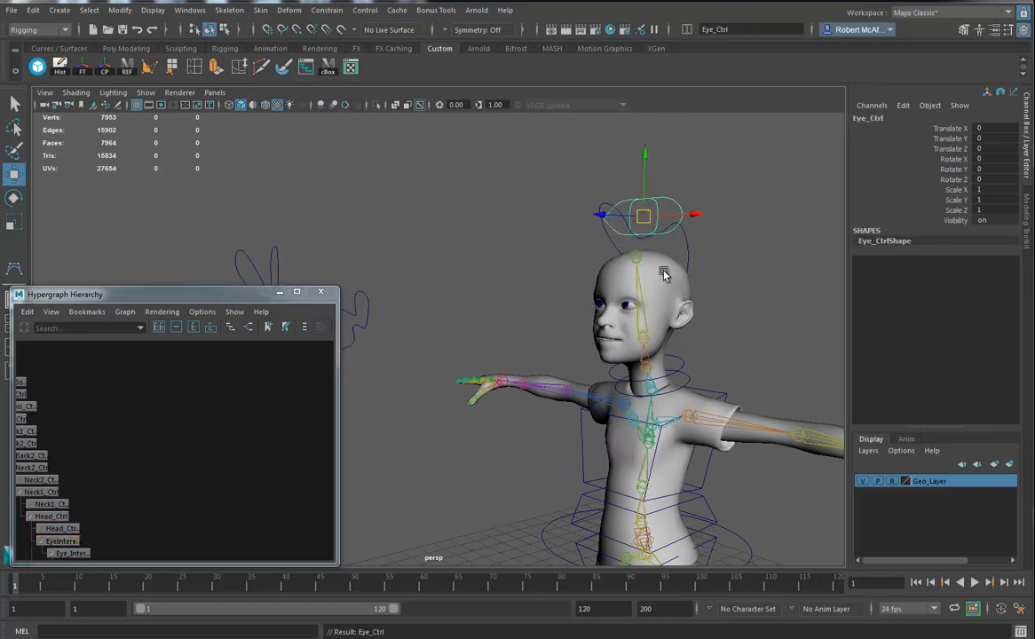
- Orient-constrain EyeInterest_Grp to Eye_Ctrl
{"action": "middle_click_drag", "start_coordinate": [664, 329], "coordinate": [683, 298], "text": "alt"}
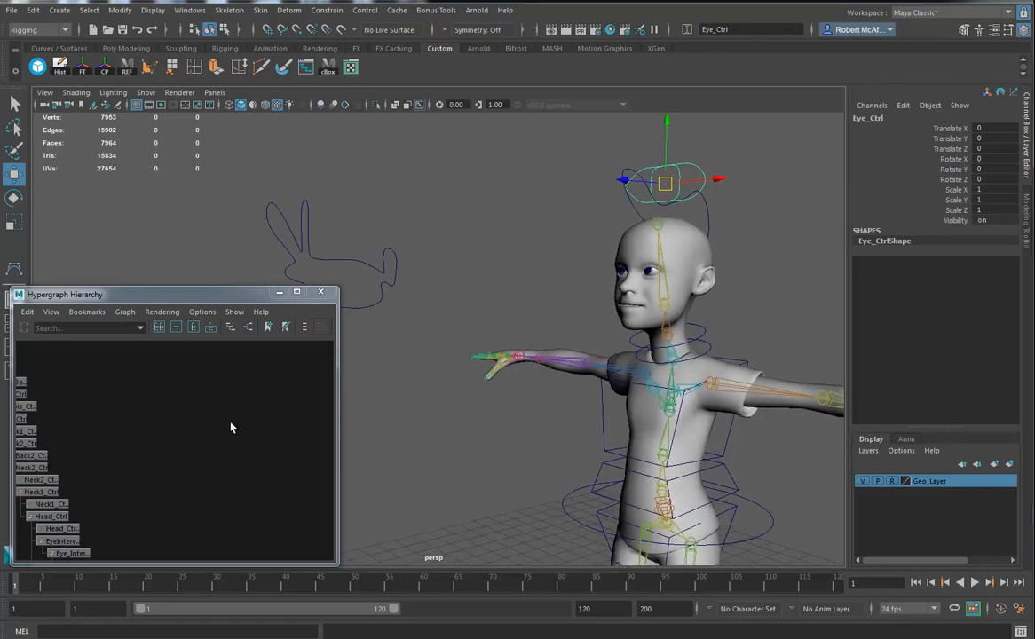
{"action": "scroll", "coordinate": [169, 488], "scroll_direction": "down", "scroll_amount": 5}
{"action": "middle_click_drag", "start_coordinate": [153, 507], "coordinate": [152, 495], "text": "alt"}
{"action": "scroll", "coordinate": [151, 494], "scroll_direction": "up", "scroll_amount": 5}
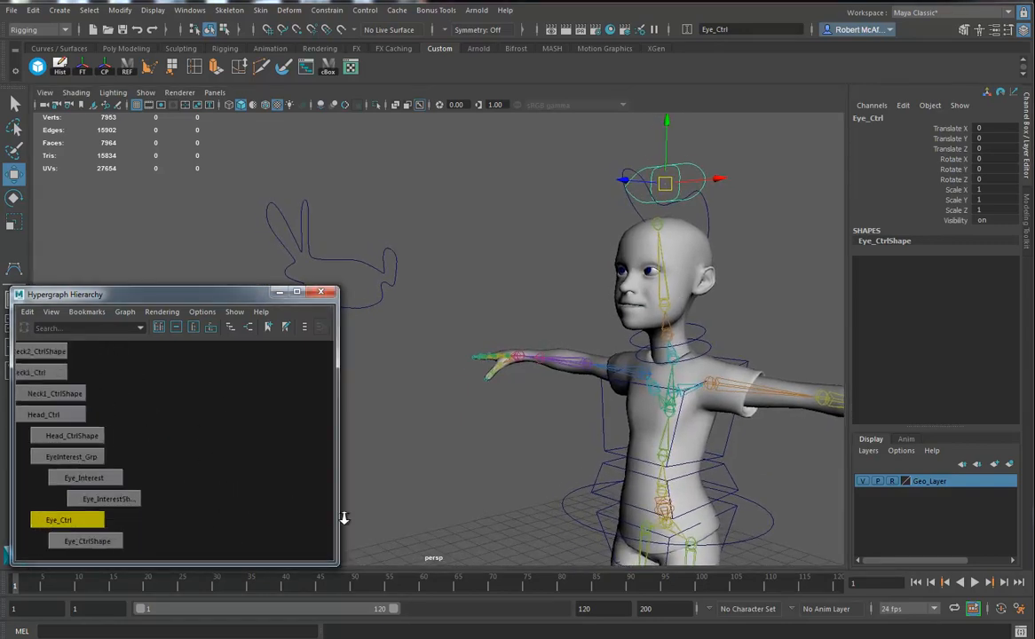
{"action": "middle_click_drag", "start_coordinate": [215, 468], "coordinate": [227, 465], "text": "alt"}
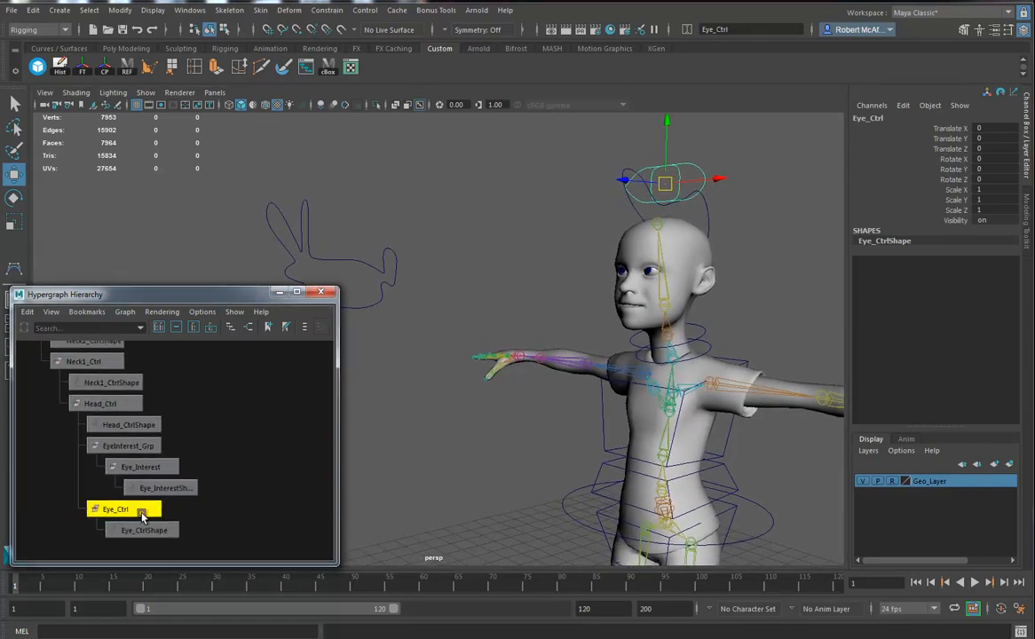
{"action": "left_click", "coordinate": [124, 446], "text": "shift"}
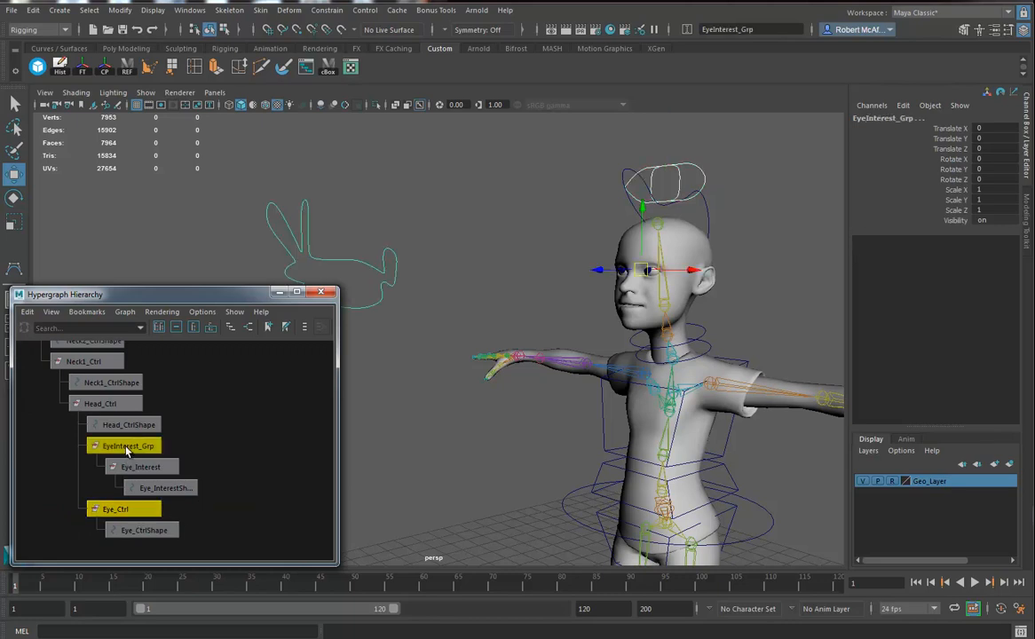
{"action": "left_click", "coordinate": [327, 10]}
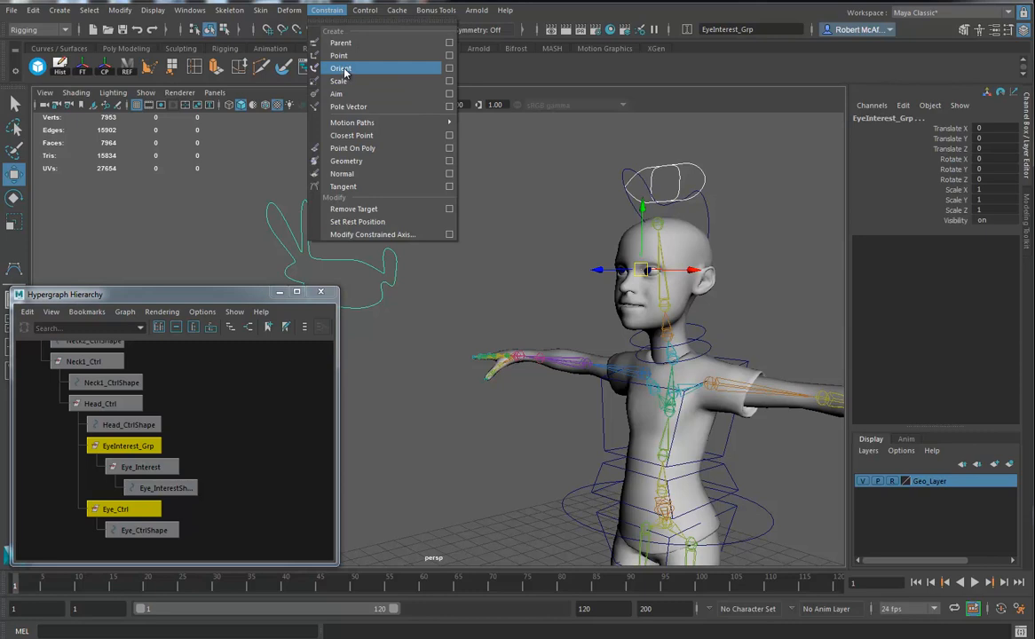
{"action": "left_click", "coordinate": [344, 71]}
- Test-rotate Eye_Ctrl to check how the rabbit curve and the eyes follow, and undo the rotation
{"action": "left_click_drag", "start_coordinate": [619, 221], "coordinate": [693, 263], "text": "alt"}
{"action": "left_click", "coordinate": [616, 185]}
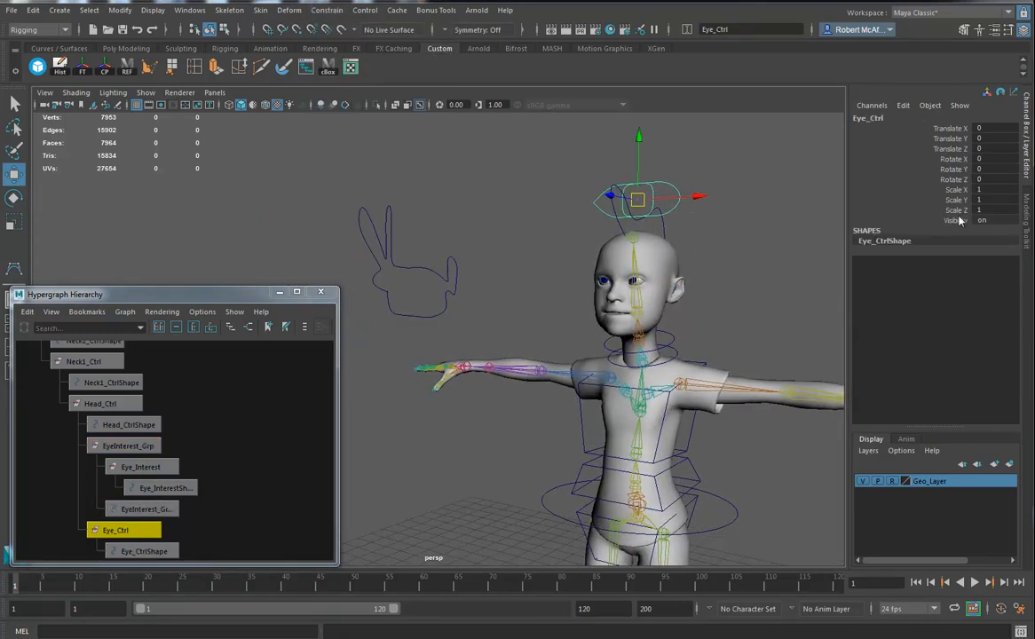
{"action": "key", "text": "e"}
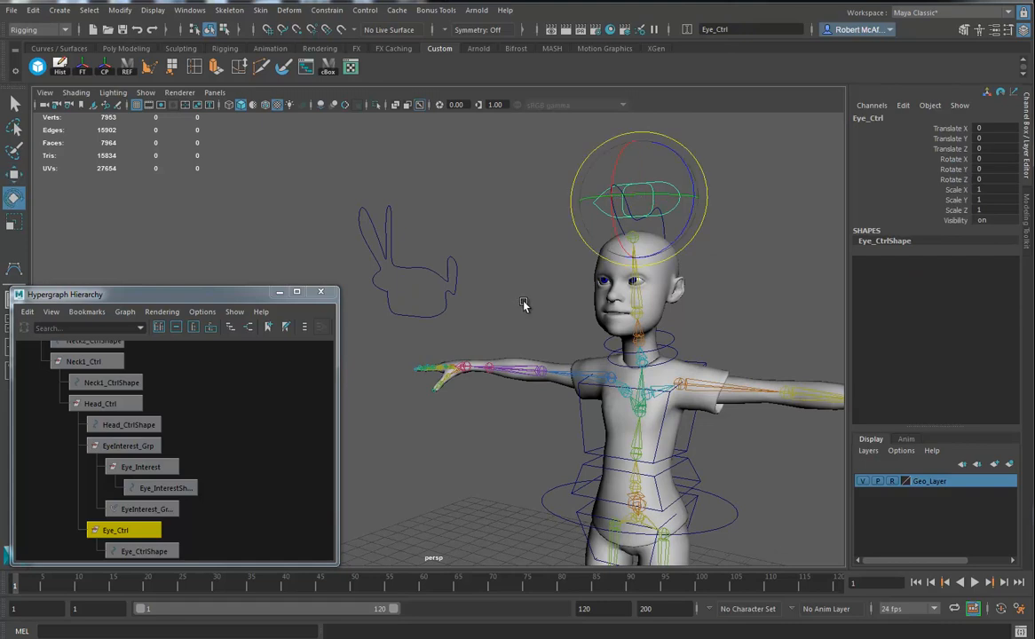
{"action": "left_click_drag", "start_coordinate": [652, 227], "coordinate": [647, 181]}
{"action": "mouse_move", "coordinate": [640, 227]}
{"action": "left_mouse_down"}
{"action": "mouse_move", "coordinate": [620, 208]}
{"action": "mouse_move", "coordinate": [662, 213]}
{"action": "mouse_move", "coordinate": [620, 239]}
{"action": "mouse_move", "coordinate": [614, 213]}
{"action": "mouse_move", "coordinate": [635, 225]}
{"action": "left_mouse_up"}
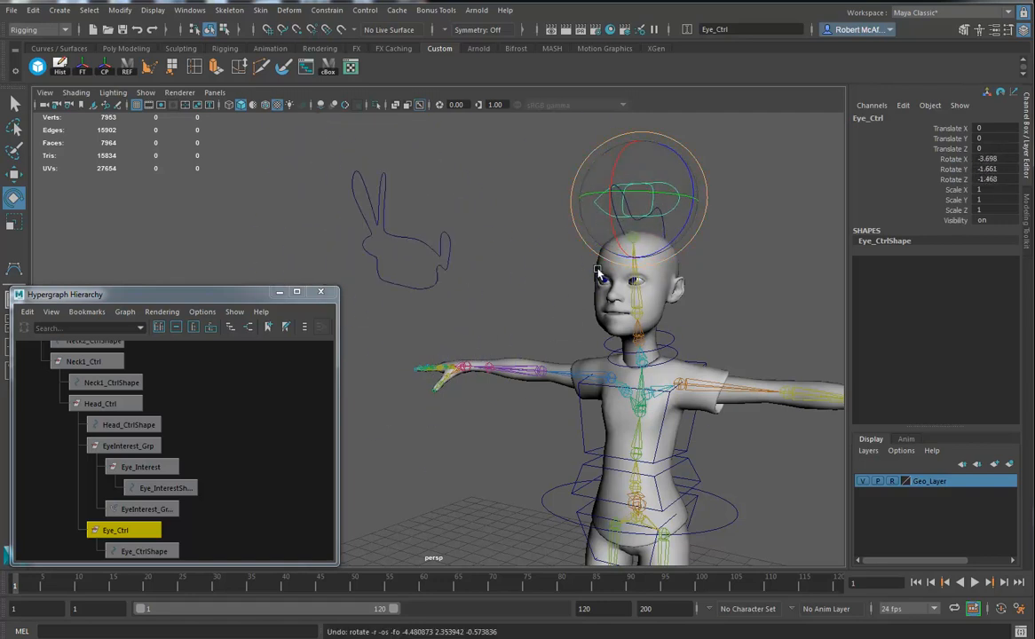
{"action": "left_click_drag", "start_coordinate": [634, 317], "coordinate": [652, 249], "text": "alt"}
{"action": "key", "text": "ctrl+z"}
- Move the rabbit-shaped Eye_Interest curve closer to the face, to about -4.4 in Y and -45.9 in Z
{"action": "left_click", "coordinate": [521, 280]}
{"action": "key", "text": "w"}
{"action": "left_click_drag", "start_coordinate": [632, 201], "coordinate": [633, 227]}
{"action": "left_click_drag", "start_coordinate": [648, 319], "coordinate": [620, 326], "text": "alt"}
{"action": "left_click_drag", "start_coordinate": [522, 312], "coordinate": [527, 213]}
{"action": "right_click_drag", "start_coordinate": [627, 370], "coordinate": [467, 348], "text": "alt"}
{"action": "left_click_drag", "start_coordinate": [467, 348], "coordinate": [329, 333], "text": "alt"}
{"action": "right_click_drag", "start_coordinate": [549, 359], "coordinate": [480, 345], "text": "alt"}
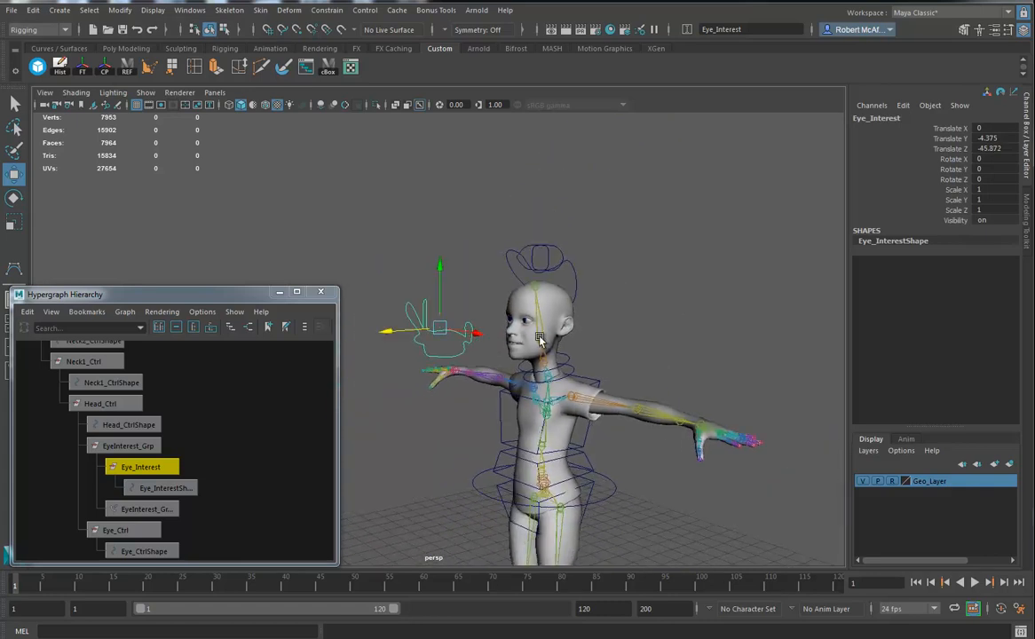
- Adjust Eye_Interest's distance in front of the face and freeze its transformations at the new position
{"action": "middle_click_drag", "start_coordinate": [481, 344], "coordinate": [550, 330], "text": "alt"}
{"action": "left_click_drag", "start_coordinate": [475, 327], "coordinate": [372, 333]}
{"action": "left_click_drag", "start_coordinate": [400, 346], "coordinate": [452, 351], "text": "alt"}
{"action": "middle_click_drag", "start_coordinate": [559, 347], "coordinate": [520, 339], "text": "alt"}
{"action": "left_click_drag", "start_coordinate": [521, 338], "coordinate": [534, 340], "text": "alt"}
{"action": "left_click", "coordinate": [83, 71]}
{"action": "left_click_drag", "start_coordinate": [497, 248], "coordinate": [581, 246], "text": "alt"}
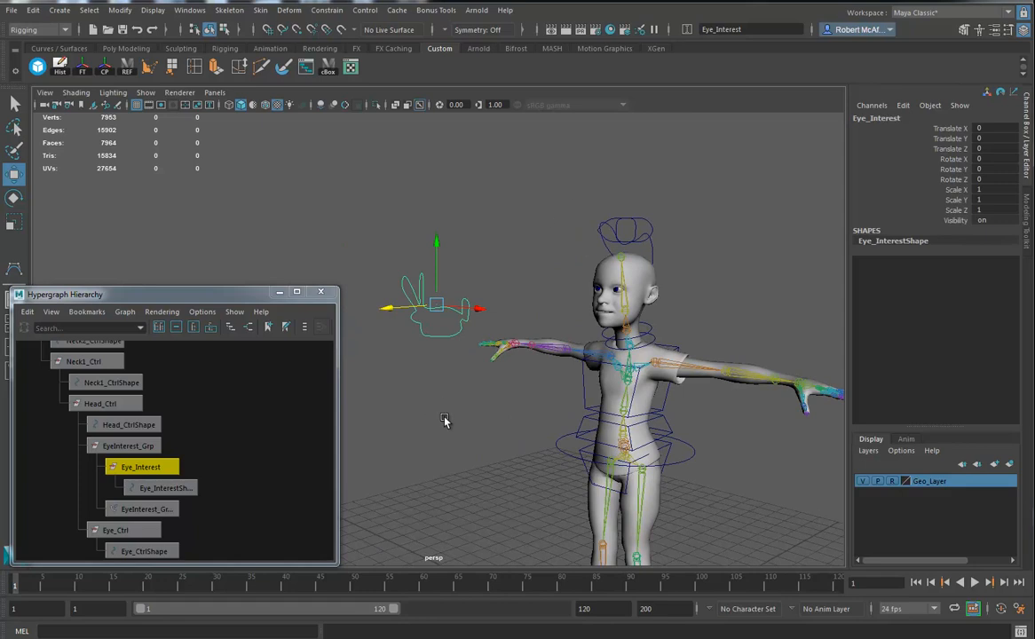
{"action": "left_click_drag", "start_coordinate": [387, 312], "coordinate": [471, 320]}
{"action": "key", "text": "ctrl+z"}
- Add a keyable float attribute named Focus to Eye_Ctrl, with a default of 0
{"action": "left_click", "coordinate": [637, 218]}
{"action": "left_click", "coordinate": [903, 104]}
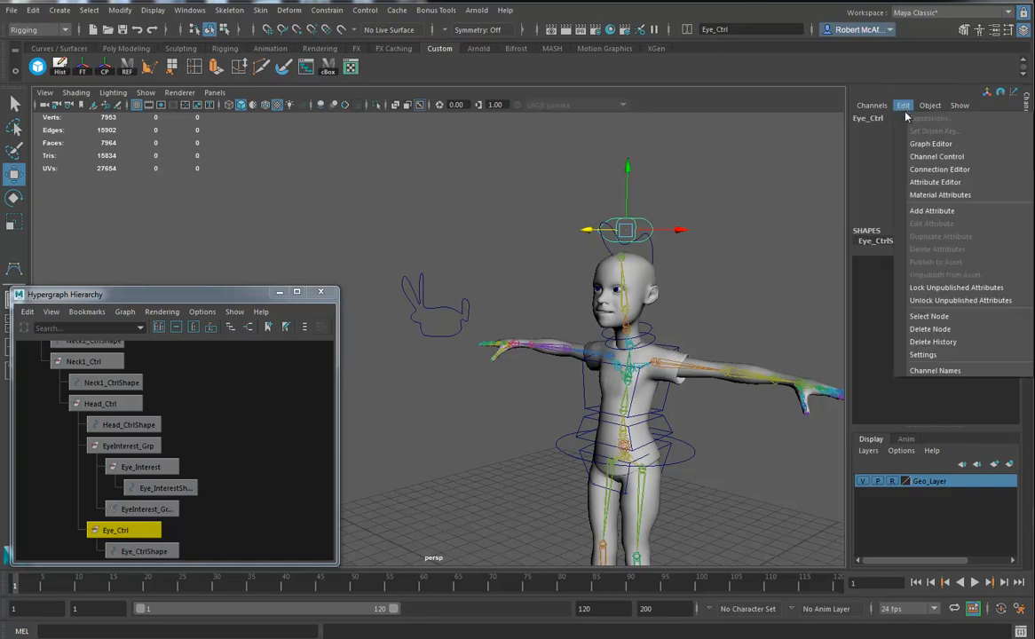
{"action": "left_click", "coordinate": [930, 210]}
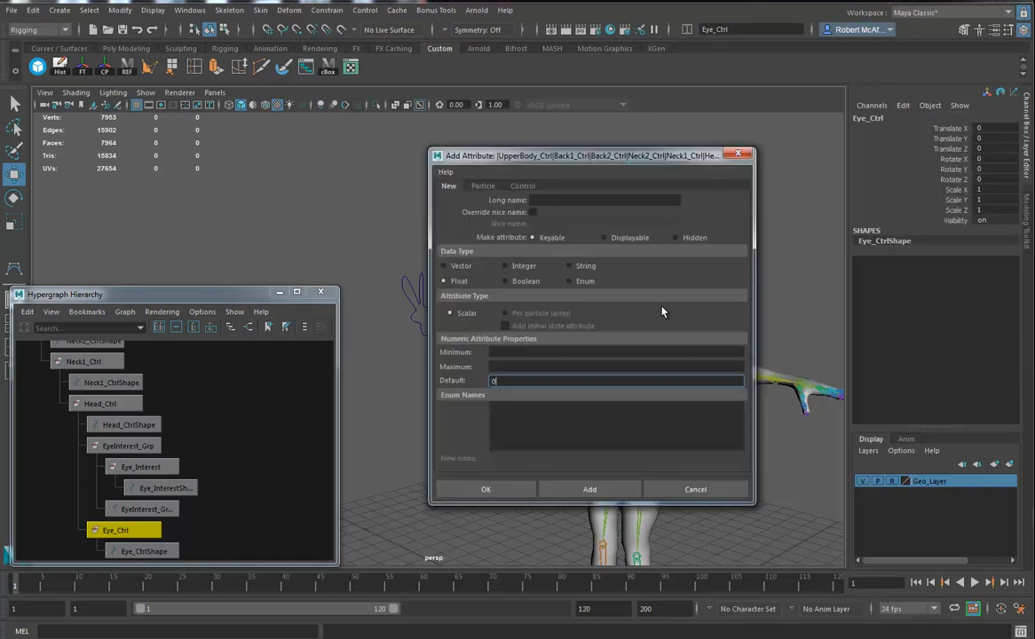
{"action": "left_click", "coordinate": [557, 199]}
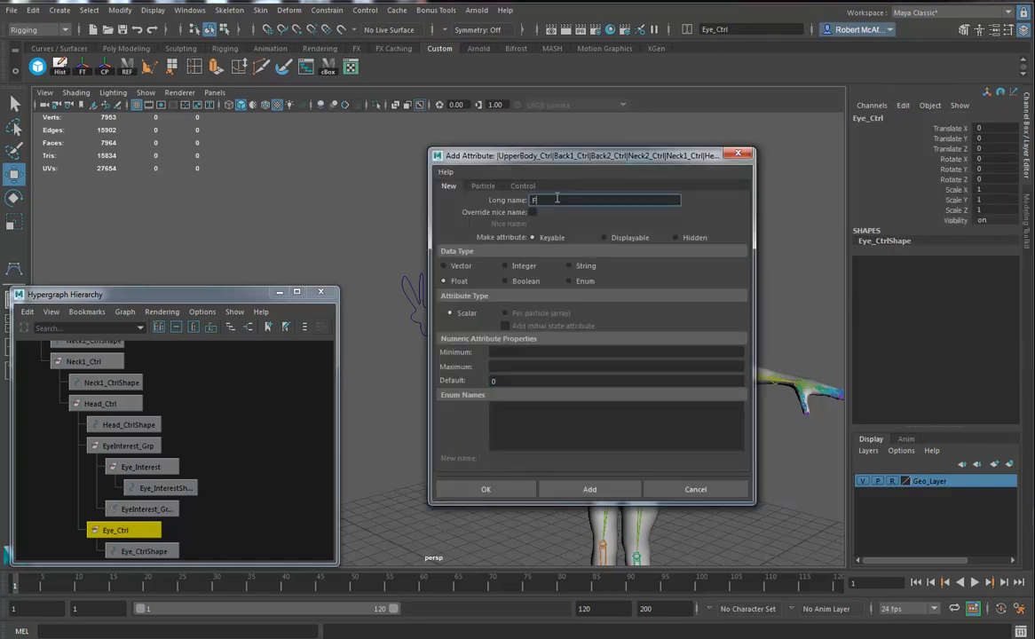
{"action": "key", "text": "Tab"}
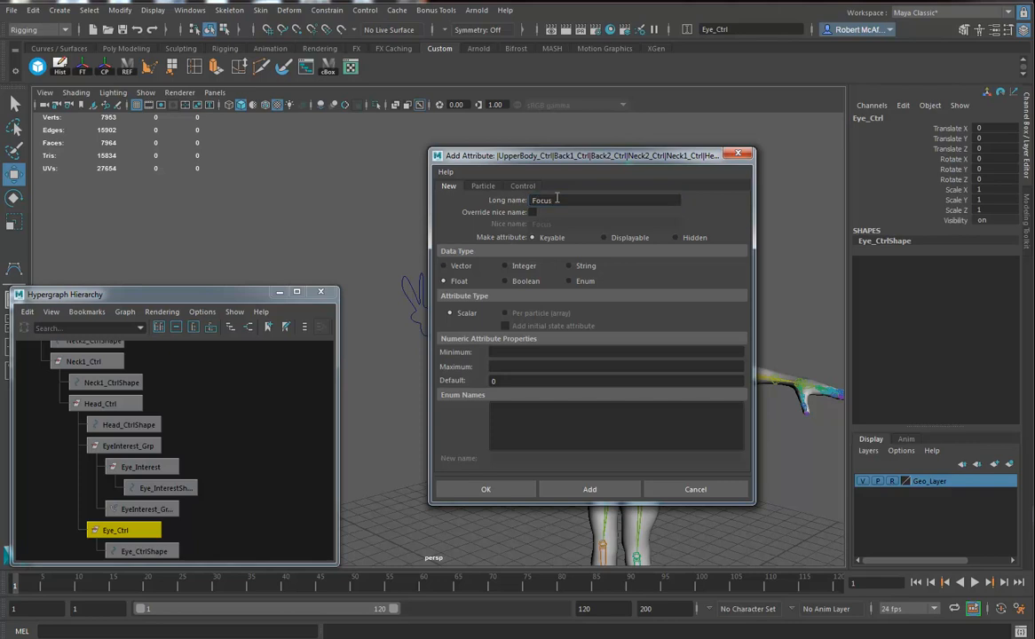
{"action": "left_click", "coordinate": [487, 489]}
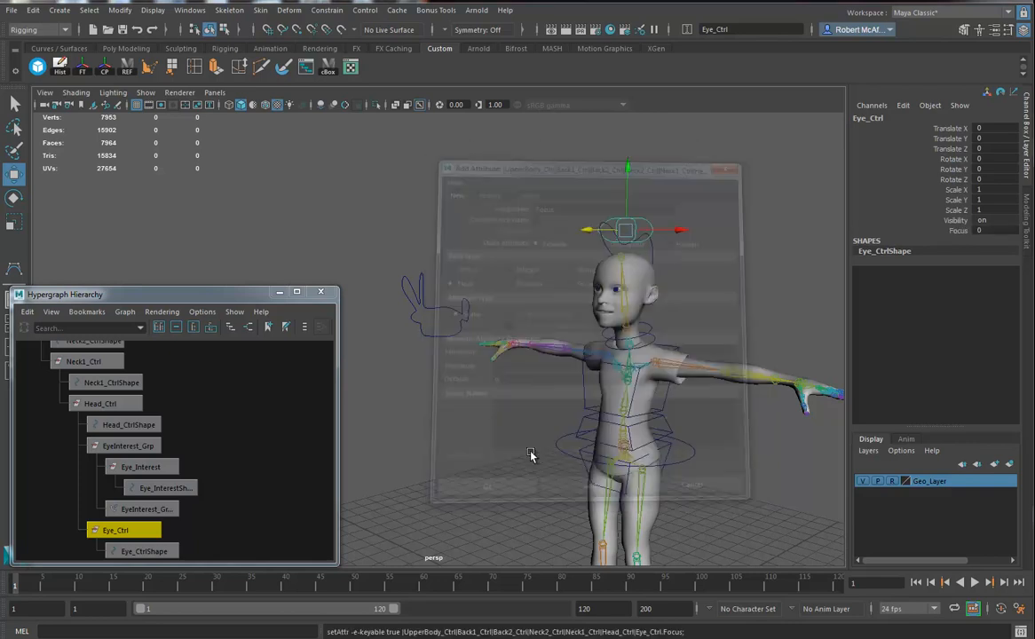
- Open the Connection Editor with Eye_Ctrl as the source and choose its Focus attribute as the output
{"action": "left_click", "coordinate": [189, 9]}
{"action": "mouse_move", "coordinate": [235, 107]}
{"action": "mouse_move", "coordinate": [222, 55]}
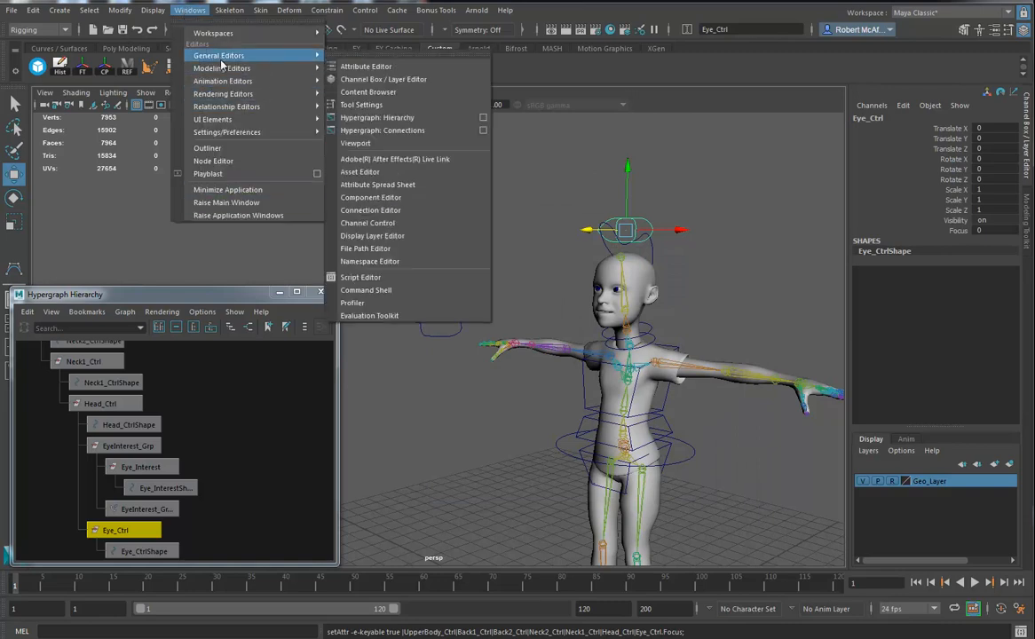
{"action": "left_click", "coordinate": [369, 210]}
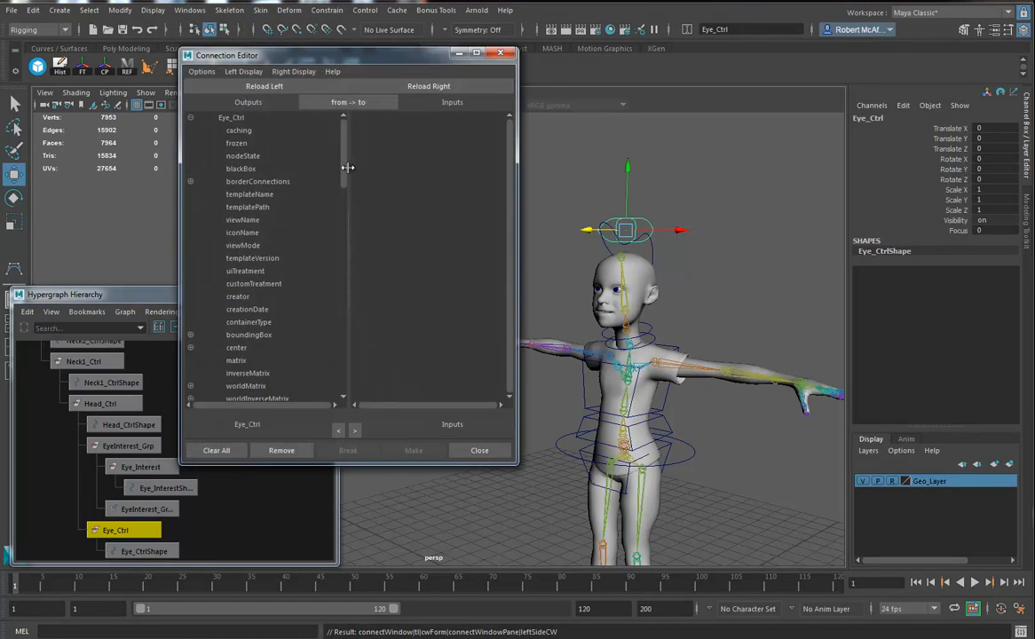
{"action": "left_click_drag", "start_coordinate": [344, 171], "coordinate": [343, 360]}
{"action": "left_click", "coordinate": [235, 388]}
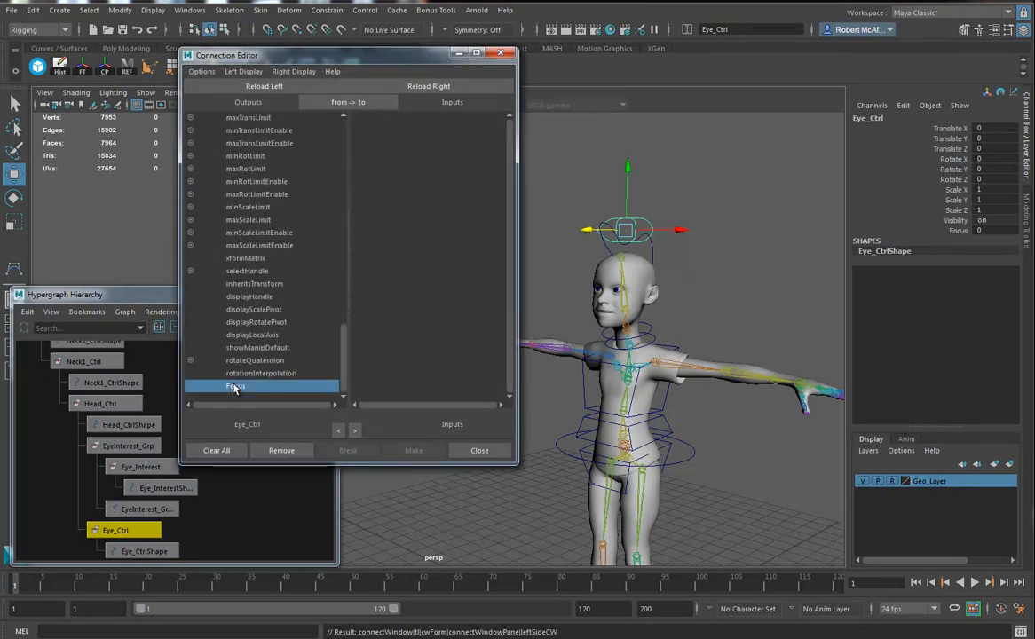
- Connect Focus to the translateZ of the rabbit-shaped Eye_Interest curve, and hide that curve
{"action": "mouse_move", "coordinate": [594, 293]}
{"action": "left_mouse_down", "text": "alt"}
{"action": "mouse_move", "coordinate": [784, 311]}
{"action": "mouse_move", "coordinate": [607, 279]}
{"action": "left_mouse_up", "text": "alt"}
{"action": "left_click", "coordinate": [612, 293]}
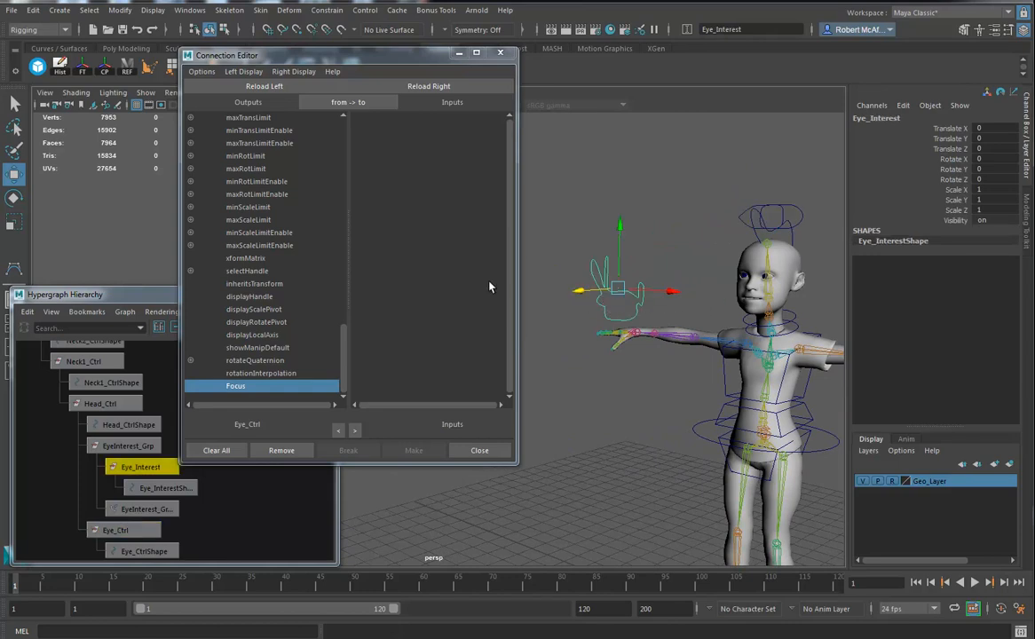
{"action": "left_click", "coordinate": [429, 86]}
{"action": "scroll", "coordinate": [465, 146], "scroll_direction": "down", "scroll_amount": 5}
{"action": "scroll", "coordinate": [510, 194], "scroll_direction": "down", "scroll_amount": 8}
{"action": "left_click", "coordinate": [356, 233]}
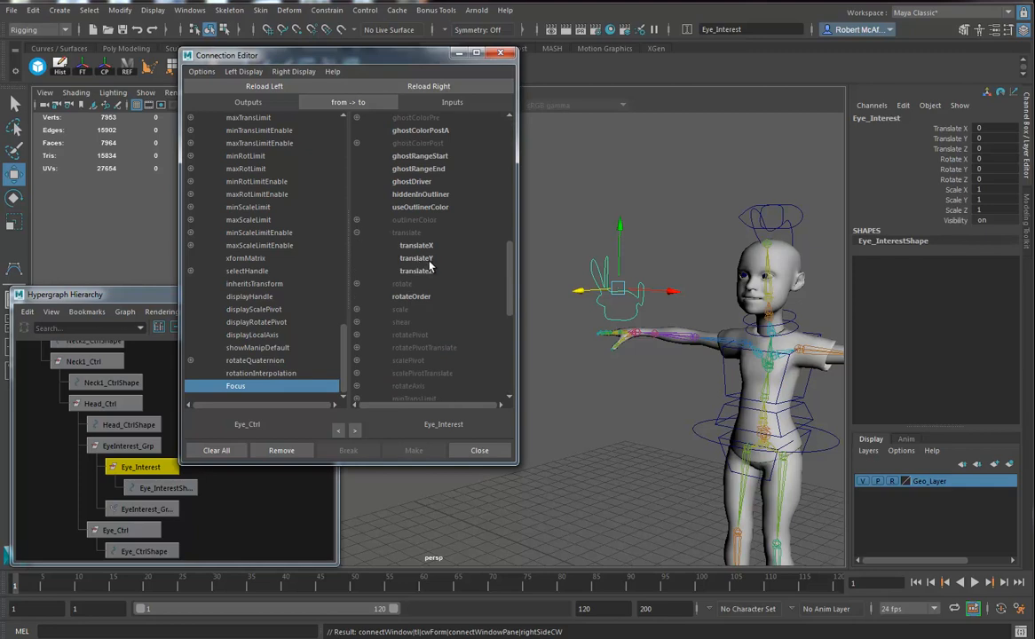
{"action": "left_click", "coordinate": [417, 271]}
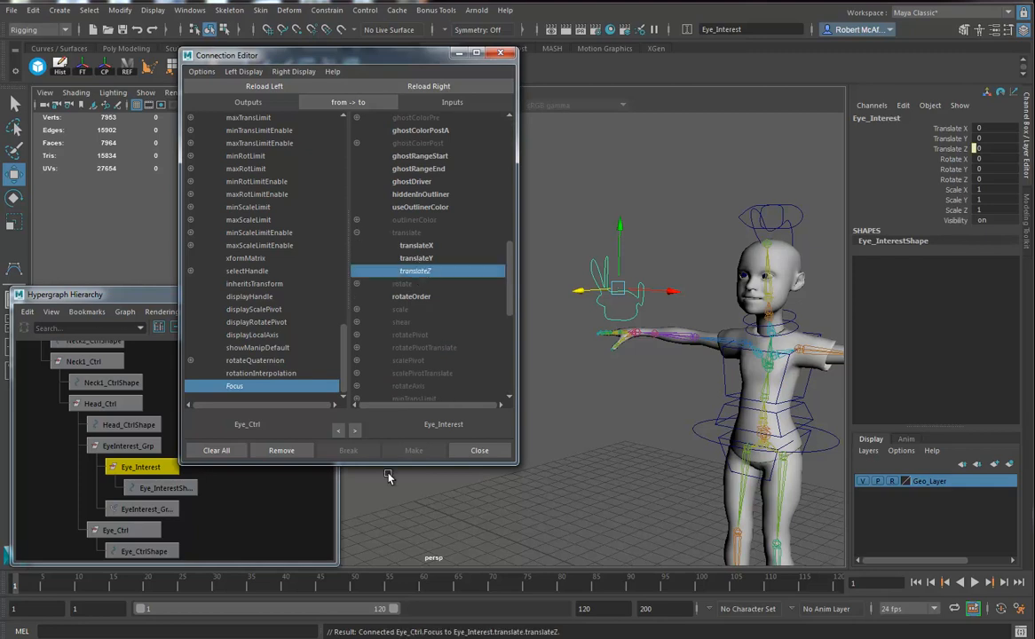
{"action": "left_click", "coordinate": [479, 451]}
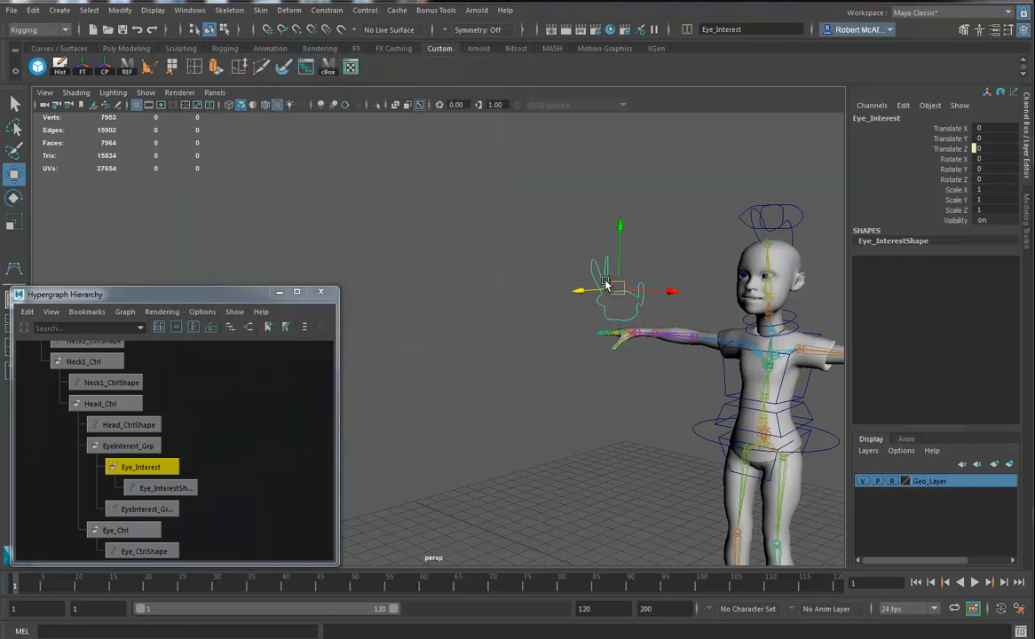
{"action": "key", "text": "ctrl+h"}
- Test Eye_Ctrl's Focus attribute by varying its value to check how the eyes react, and undo the change
{"action": "left_click_drag", "start_coordinate": [753, 316], "coordinate": [654, 222], "text": "alt"}
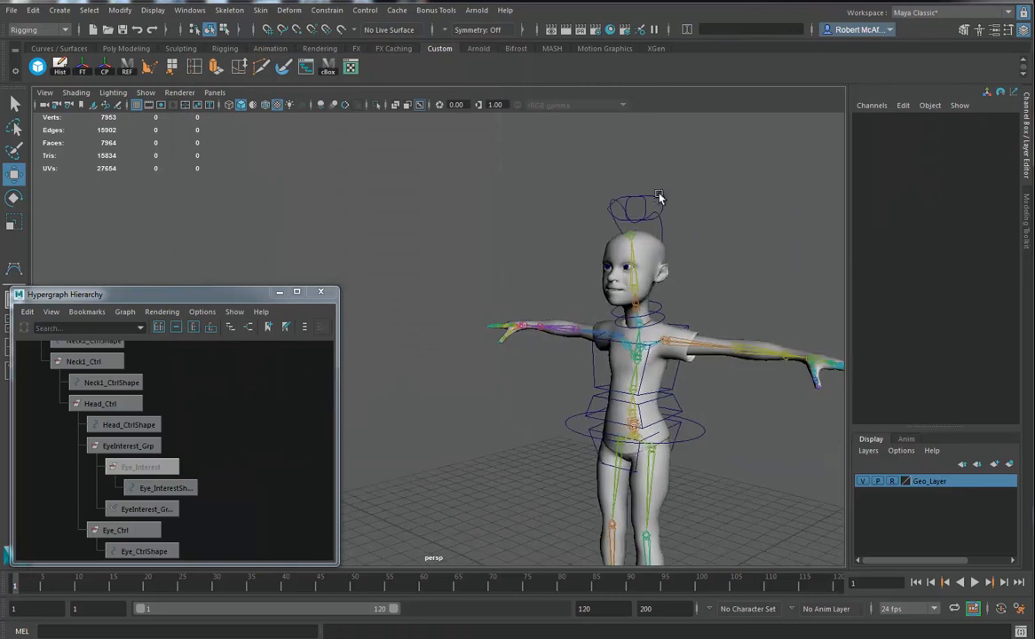
{"action": "left_click", "coordinate": [655, 199]}
{"action": "left_click", "coordinate": [953, 231]}
{"action": "middle_click_drag", "start_coordinate": [759, 263], "coordinate": [871, 299]}
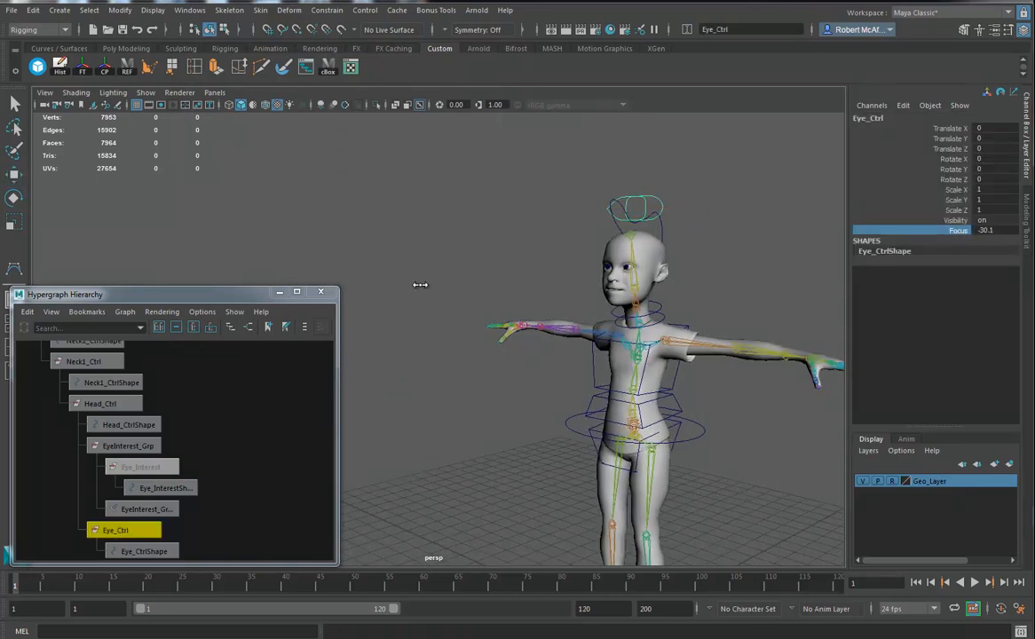
{"action": "middle_click_drag", "start_coordinate": [426, 257], "coordinate": [560, 285]}
{"action": "key", "text": "ctrl+z"}
{"action": "left_click", "coordinate": [579, 173]}
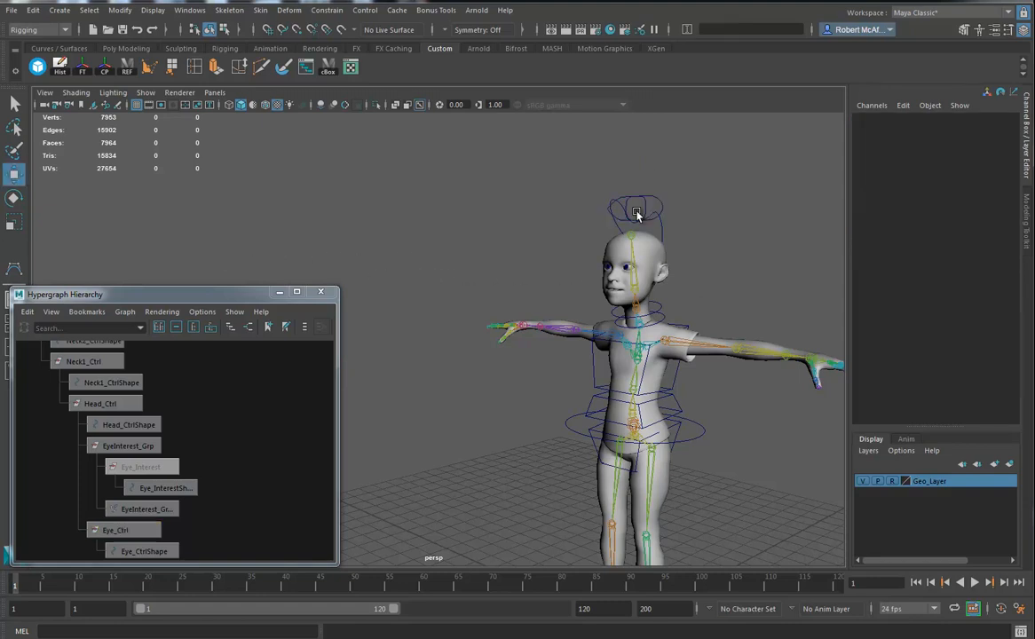
- Test-rotate Eye_Ctrl with the rabbit curve hidden to check the gaze, and undo the rotation
{"action": "left_click", "coordinate": [636, 209]}
{"action": "key", "text": "e"}
{"action": "mouse_move", "coordinate": [638, 222]}
{"action": "left_mouse_down"}
{"action": "mouse_move", "coordinate": [691, 213]}
{"action": "mouse_move", "coordinate": [542, 211]}
{"action": "mouse_move", "coordinate": [602, 172]}
{"action": "mouse_move", "coordinate": [636, 199]}
{"action": "left_mouse_up"}
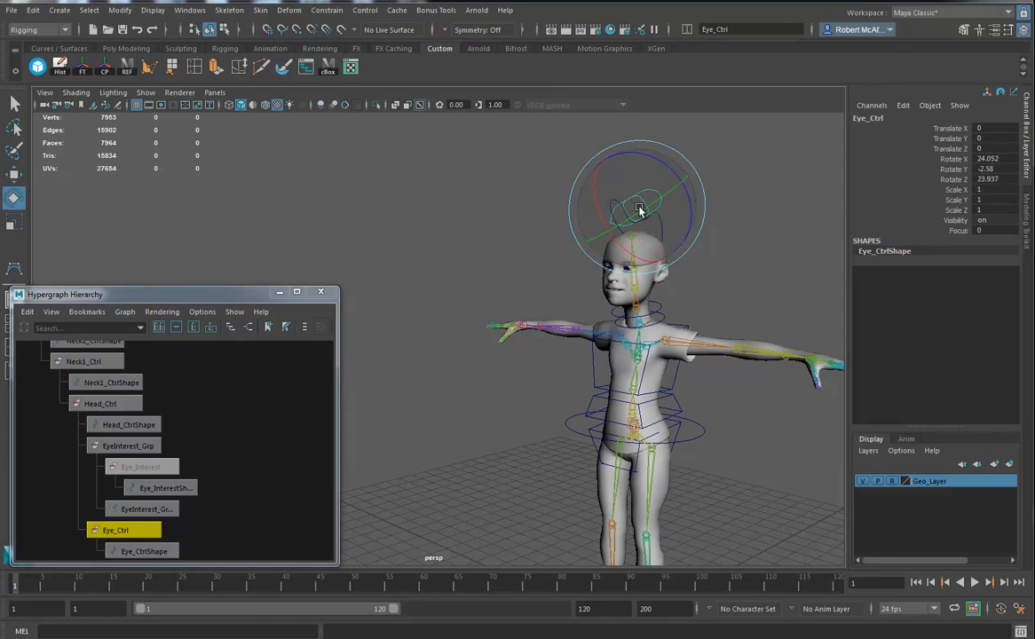
{"action": "key", "text": "ctrl+z"}
{"action": "left_click_drag", "start_coordinate": [721, 326], "coordinate": [678, 347], "text": "alt"}
{"action": "middle_click_drag", "start_coordinate": [677, 346], "coordinate": [578, 330], "text": "alt"}
{"action": "right_click_drag", "start_coordinate": [578, 330], "coordinate": [858, 369], "text": "alt"}
{"action": "middle_click_drag", "start_coordinate": [778, 321], "coordinate": [689, 439], "text": "alt"}
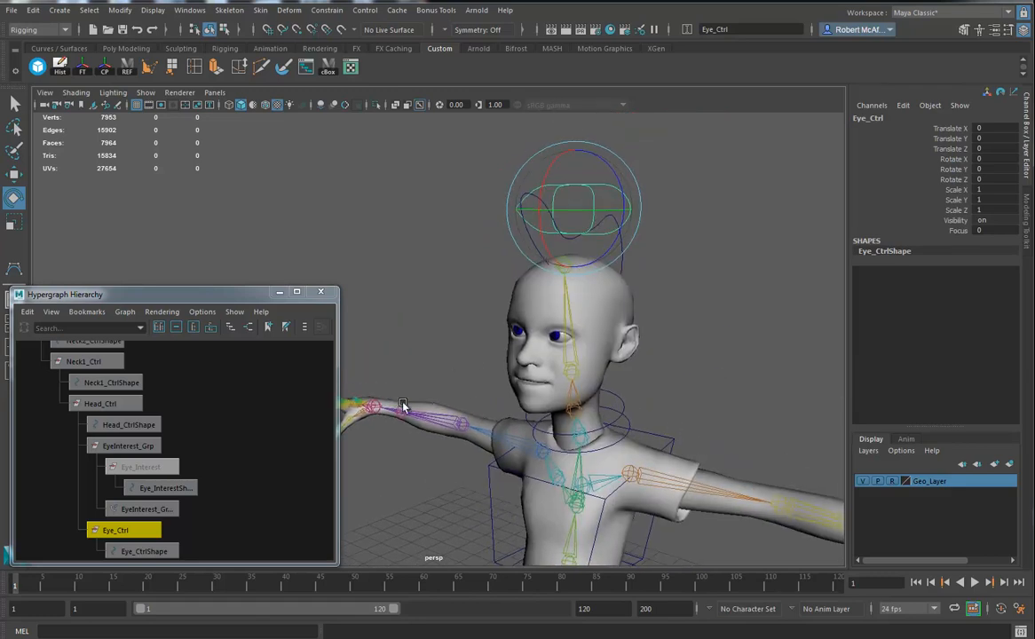